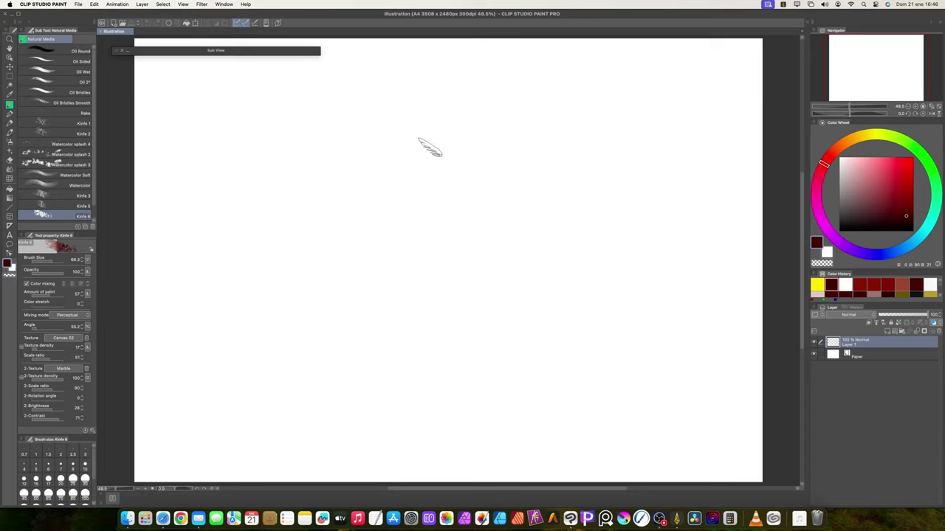
# Try out the Kinfe 6, Oil Bristles and Oil Wet brushes with dark red strokes, and clear the layer.
pyautogui.moveTo(432, 163)
pyautogui.mouseDown()
pyautogui.moveTo(428, 185)
pyautogui.moveTo(344, 207)
pyautogui.mouseUp()
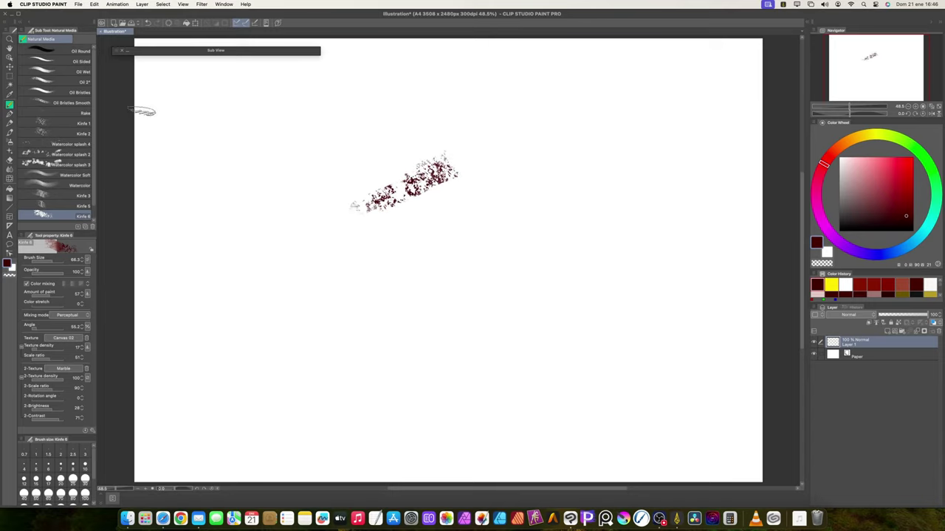
pyautogui.click(80, 92)
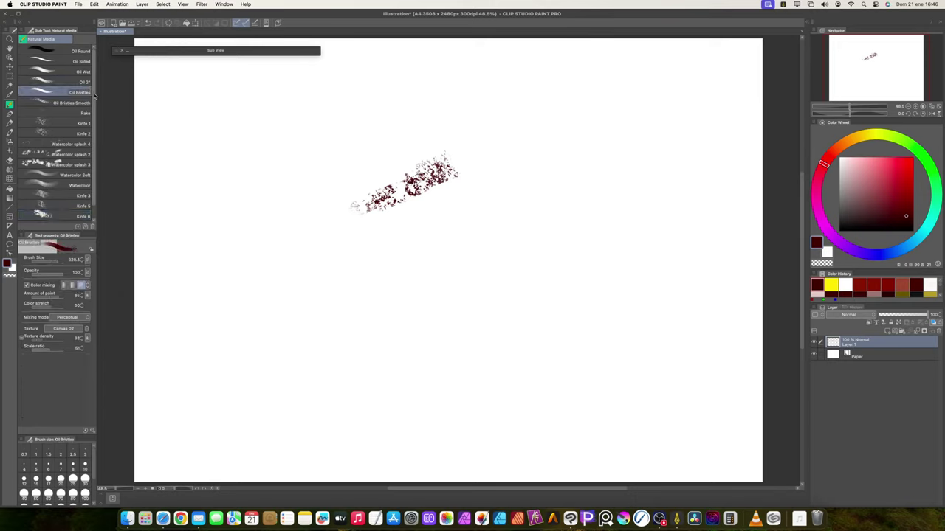
pyautogui.moveTo(509, 223)
pyautogui.mouseDown()
pyautogui.moveTo(475, 248)
pyautogui.moveTo(380, 277)
pyautogui.moveTo(367, 298)
pyautogui.mouseUp()
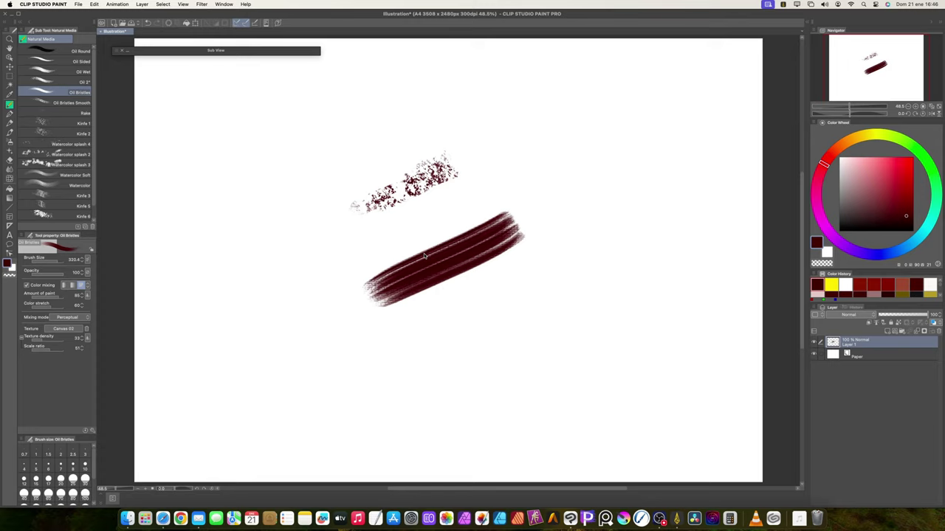
pyautogui.moveTo(415, 258)
pyautogui.mouseDown()
pyautogui.moveTo(432, 229)
pyautogui.moveTo(362, 264)
pyautogui.moveTo(353, 251)
pyautogui.moveTo(297, 274)
pyautogui.moveTo(358, 276)
pyautogui.mouseUp()
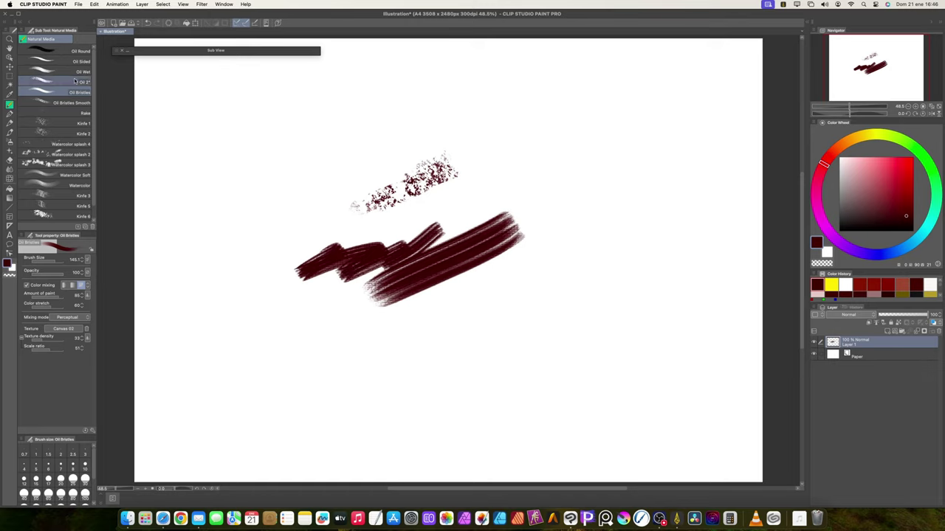
pyautogui.click(78, 71)
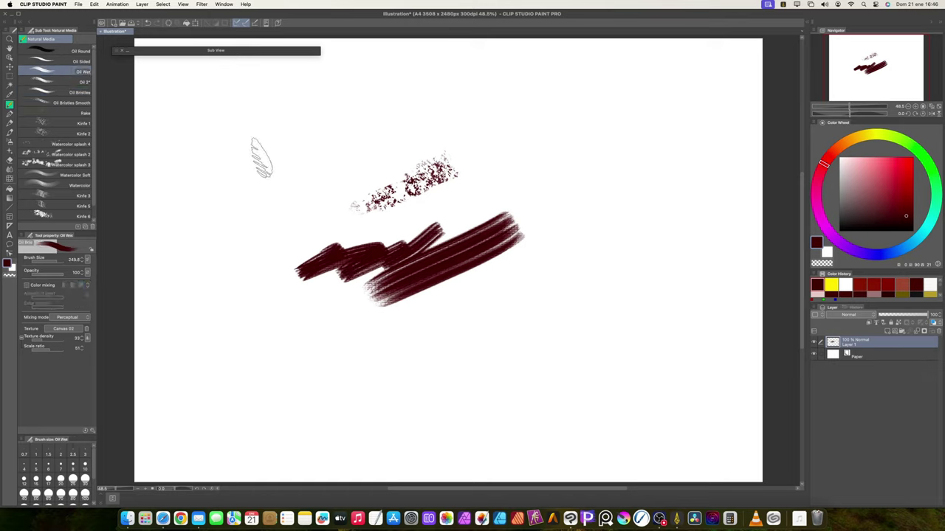
pyautogui.moveTo(295, 206)
pyautogui.mouseDown()
pyautogui.moveTo(334, 201)
pyautogui.moveTo(292, 215)
pyautogui.moveTo(335, 198)
pyautogui.moveTo(303, 196)
pyautogui.mouseUp()
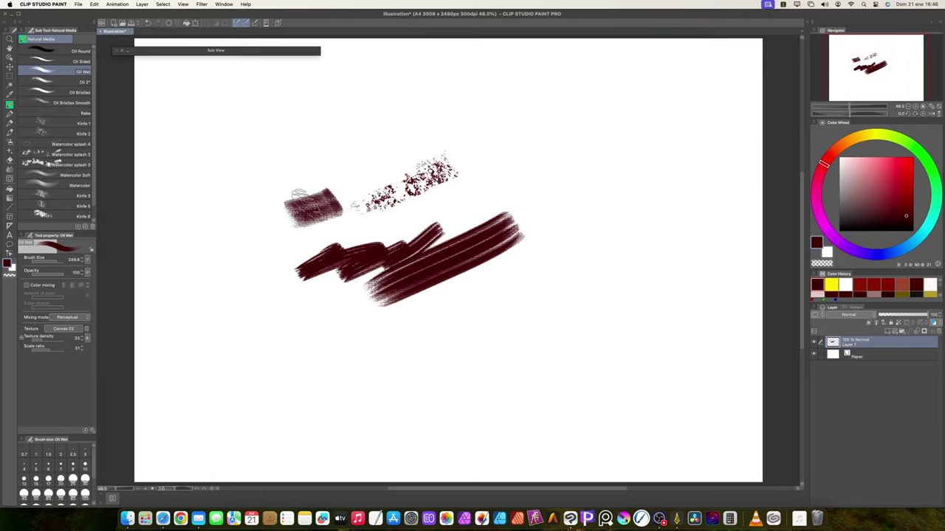
pyautogui.press('Delete')
# Create a new illustration with a canvas 4000 px wide and 3000 px high.
pyautogui.press('super+n')
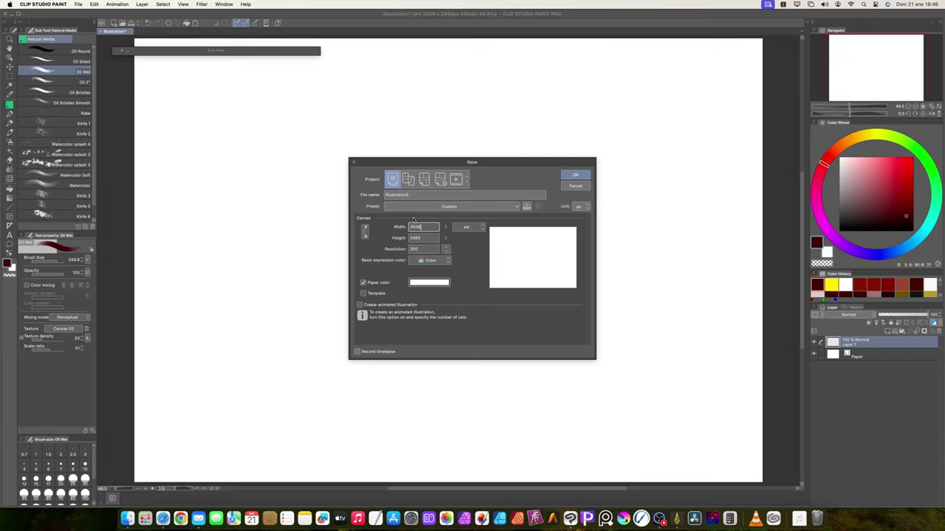
pyautogui.press('BackSpace')
pyautogui.write('6')
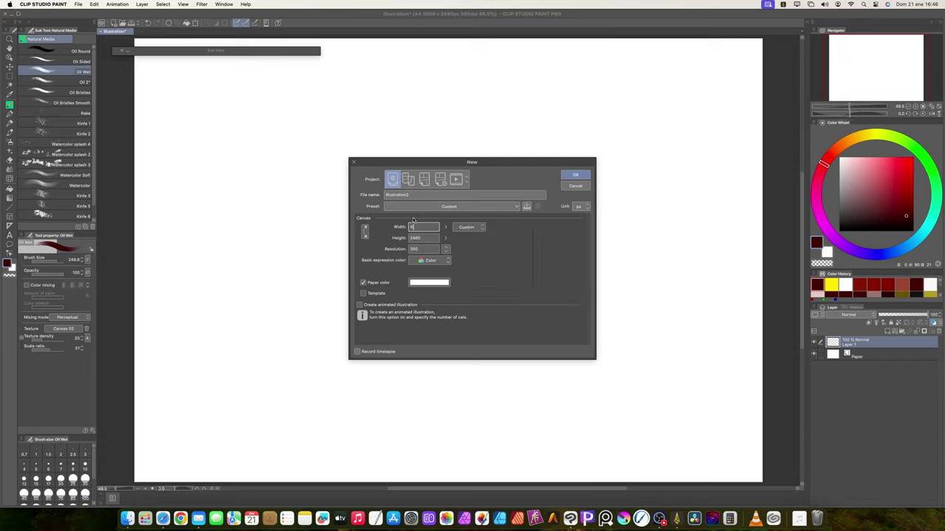
pyautogui.write('000')
pyautogui.press('Tab')
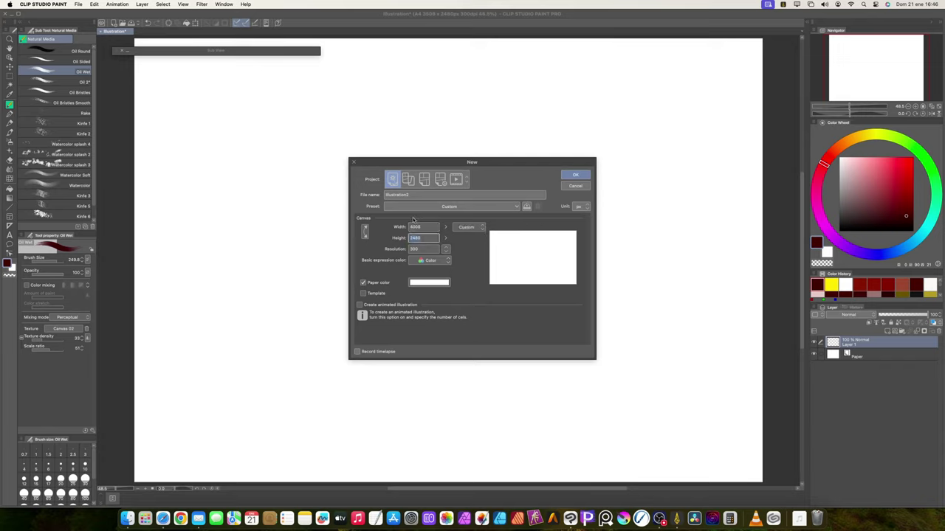
pyautogui.write('3000')
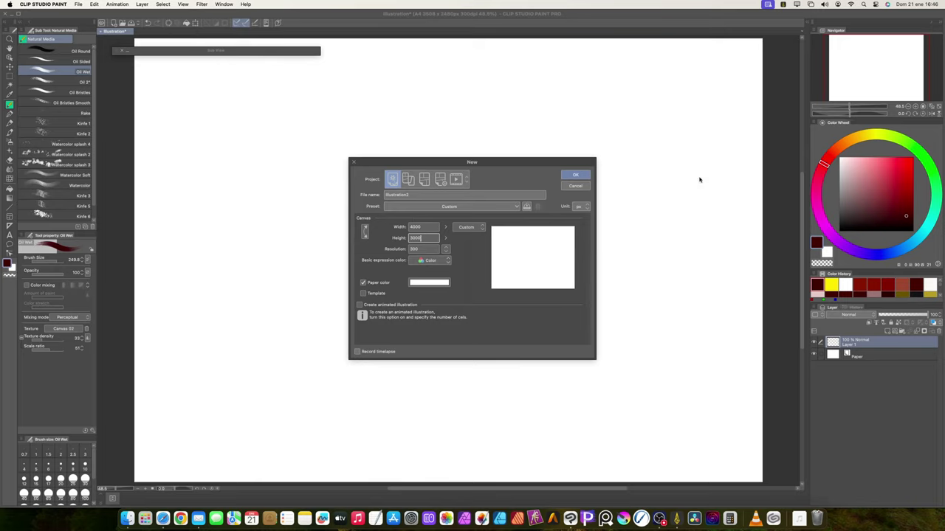
pyautogui.press('Return')
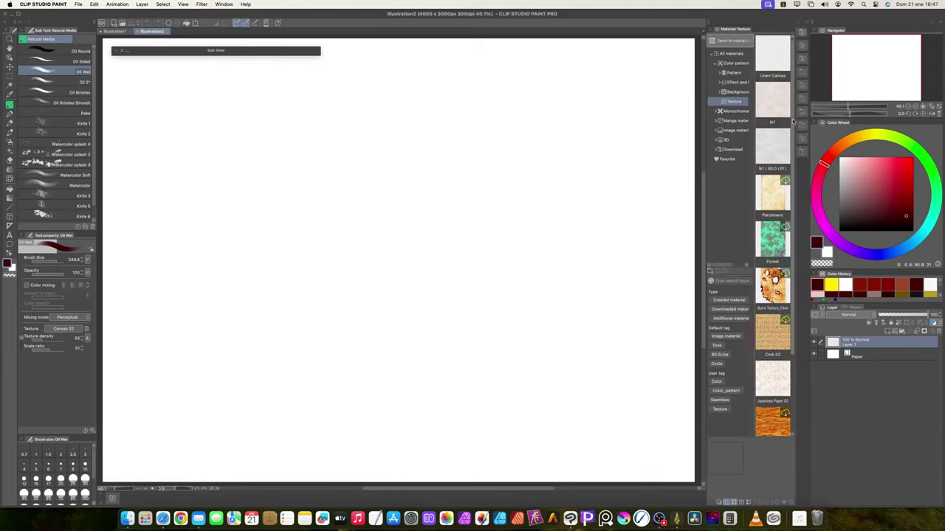
# Place the Japanese Paper 02 texture on the canvas and scale its tile to 140 %.
pyautogui.moveTo(793, 130); pyautogui.dragTo(797, 209)
pyautogui.moveTo(772, 284); pyautogui.dragTo(455, 278)
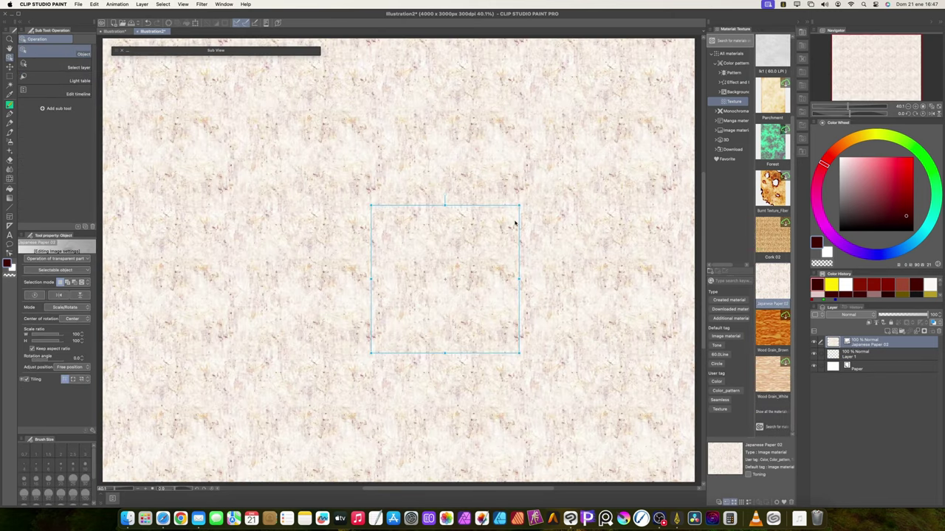
pyautogui.moveTo(517, 205); pyautogui.dragTo(603, 145)
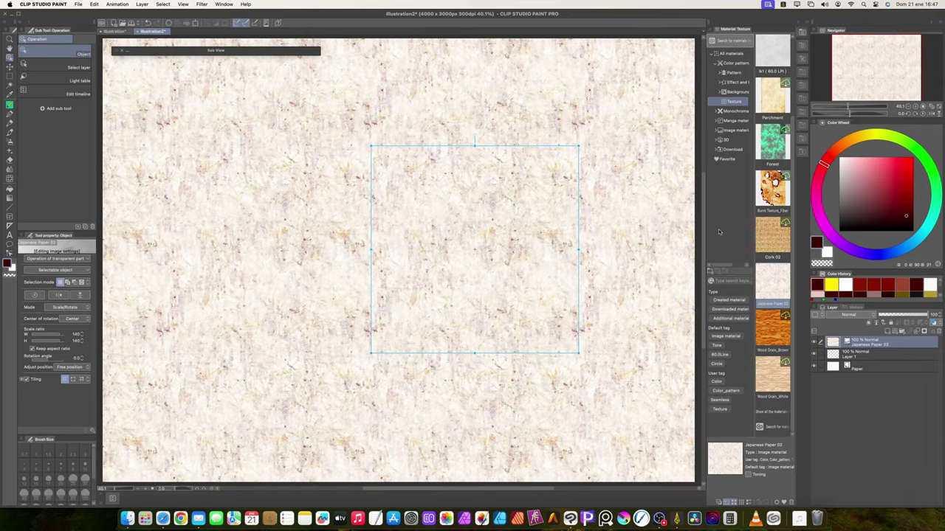
# Set the Japanese Paper 02 layer's opacity to 31 % and add a new layer above it.
pyautogui.click(905, 319)
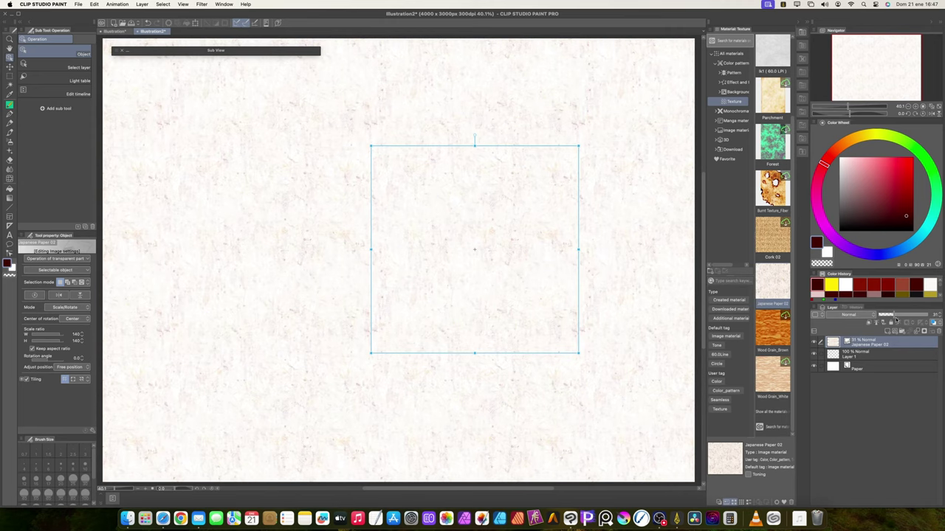
pyautogui.press('Return')
pyautogui.click(871, 327)
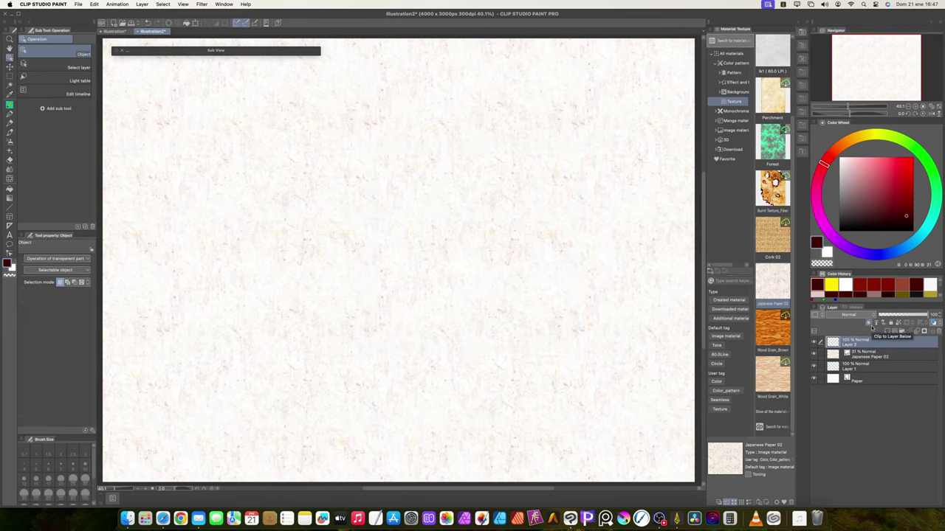
# Search all materials for "canvas", place Canvas 02 over the illustration and scale its tile to 63 %.
pyautogui.click(735, 110)
pyautogui.click(727, 281)
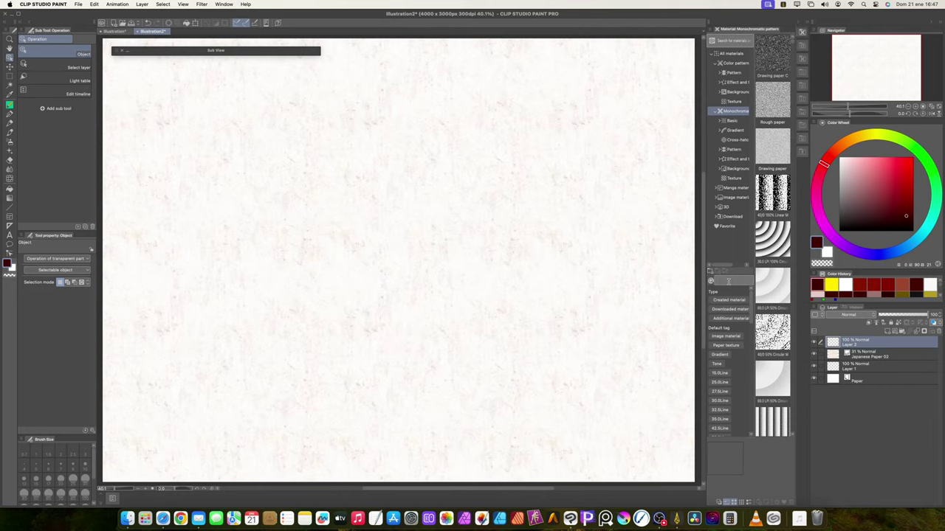
pyautogui.write('canvas')
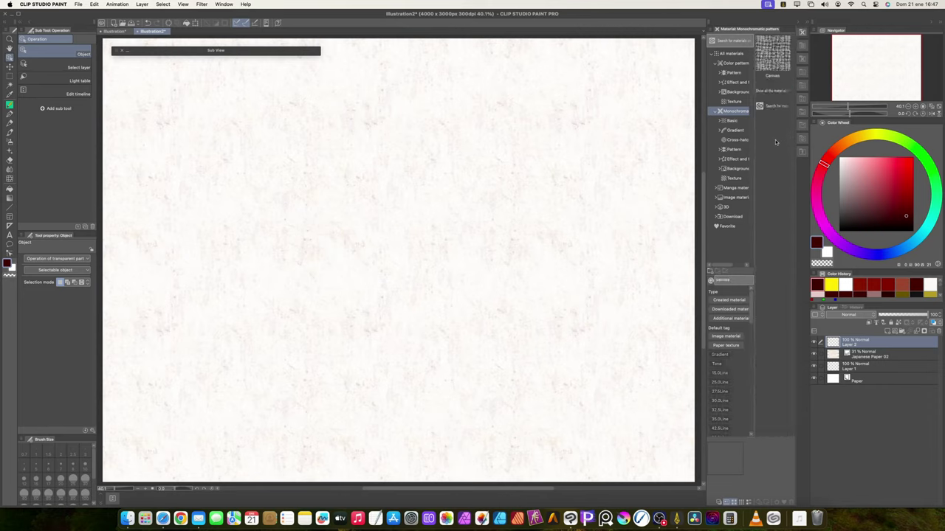
pyautogui.click(733, 56)
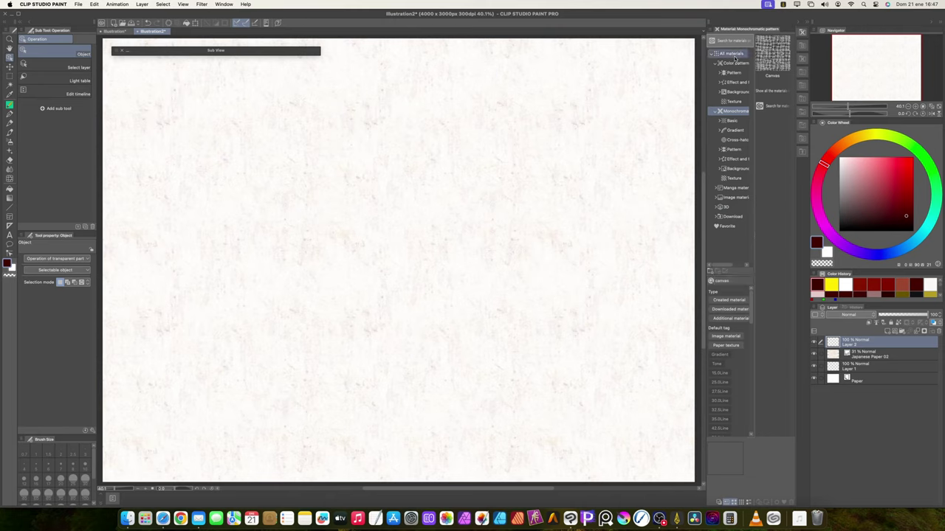
pyautogui.click(733, 54)
pyautogui.click(765, 98)
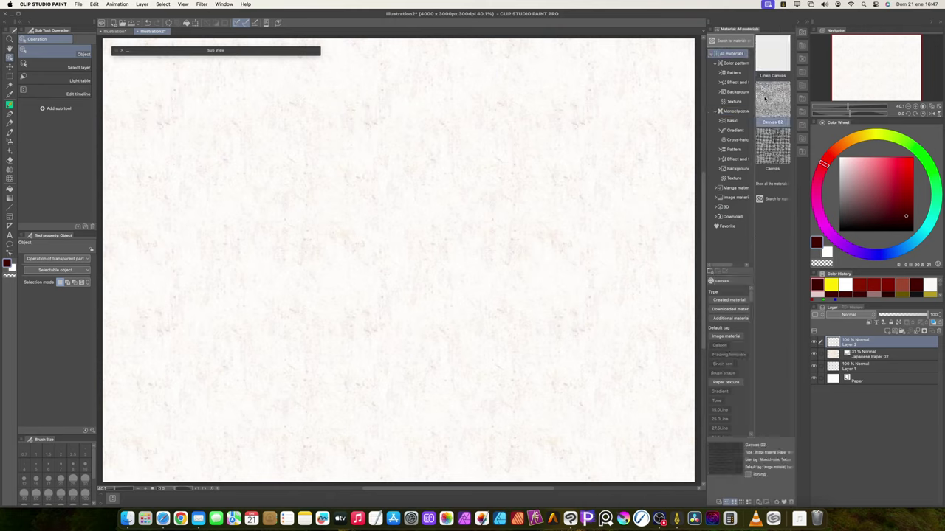
pyautogui.moveTo(764, 98); pyautogui.dragTo(487, 250)
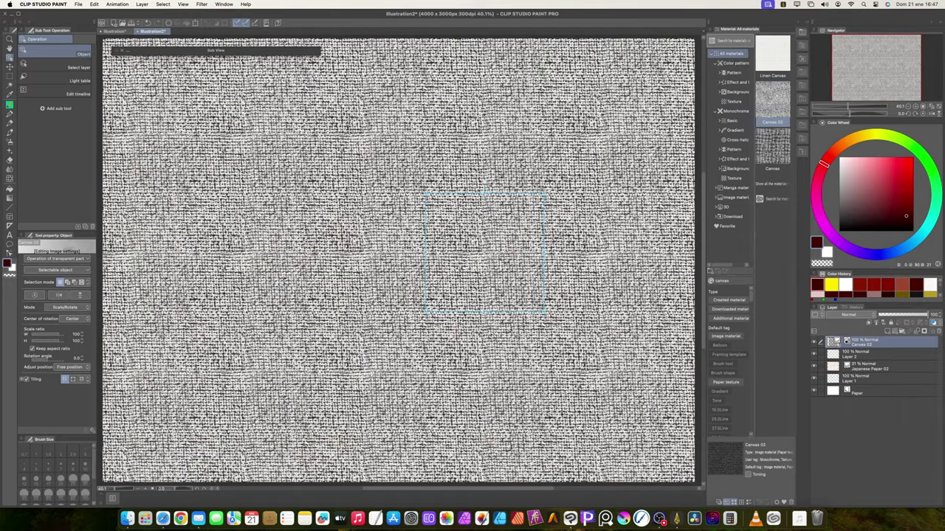
pyautogui.moveTo(547, 193); pyautogui.dragTo(508, 233)
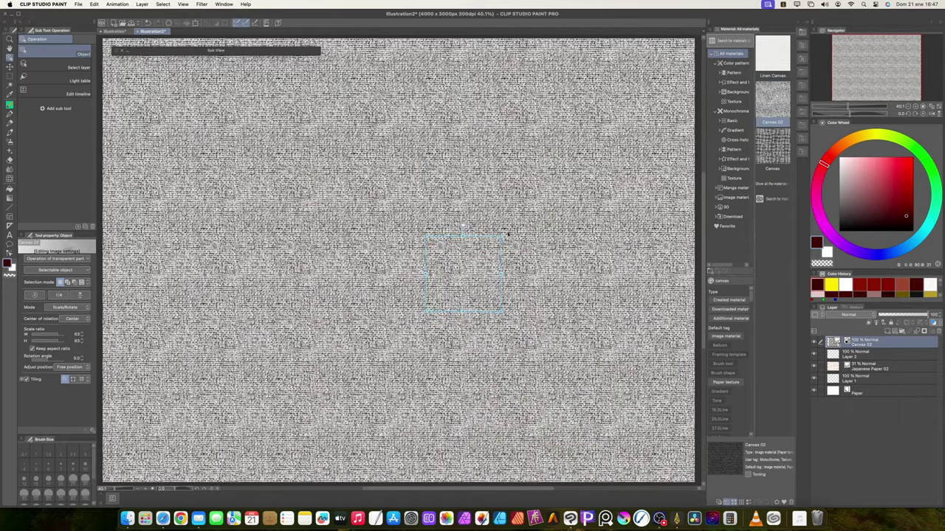
# Set the Canvas 02 layer to Multiply at 15 % opacity and add a new layer above it.
pyautogui.click(862, 316)
pyautogui.click(852, 123)
pyautogui.click(891, 314)
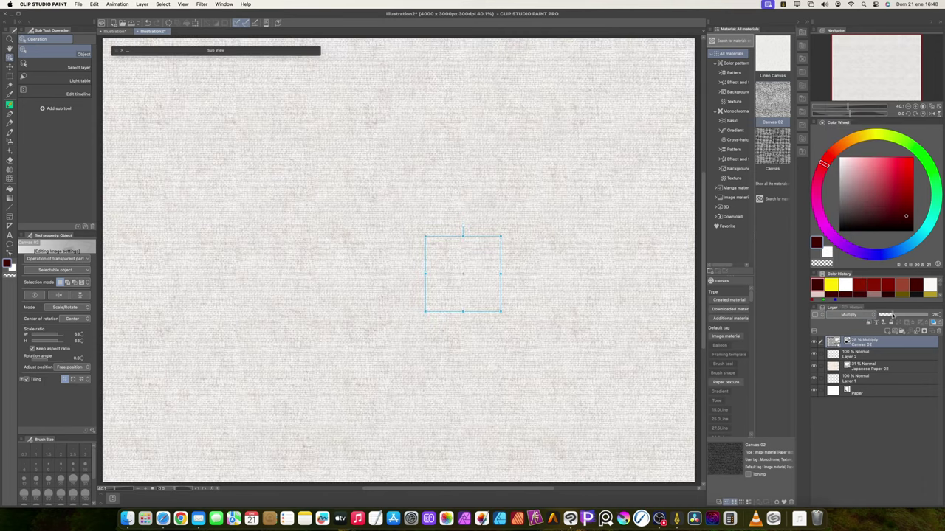
pyautogui.moveTo(890, 316); pyautogui.dragTo(885, 316)
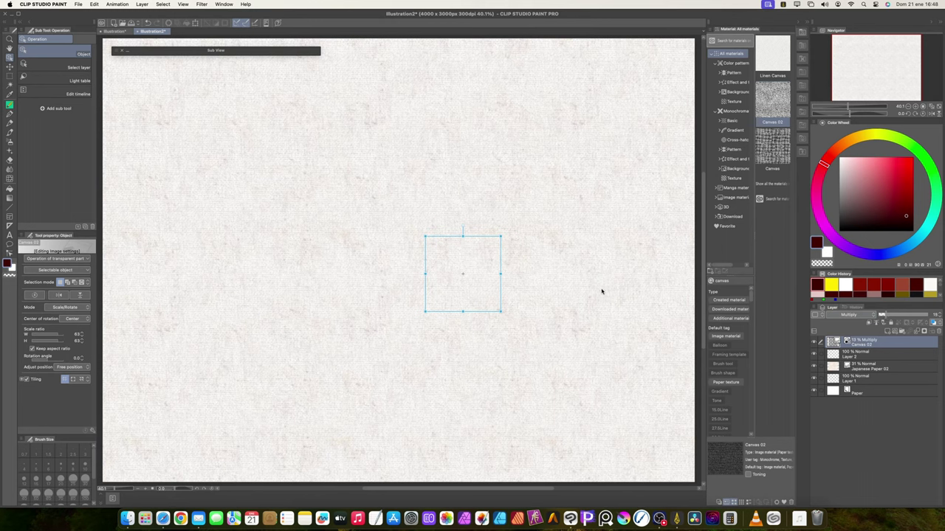
pyautogui.press('super+shift+n')
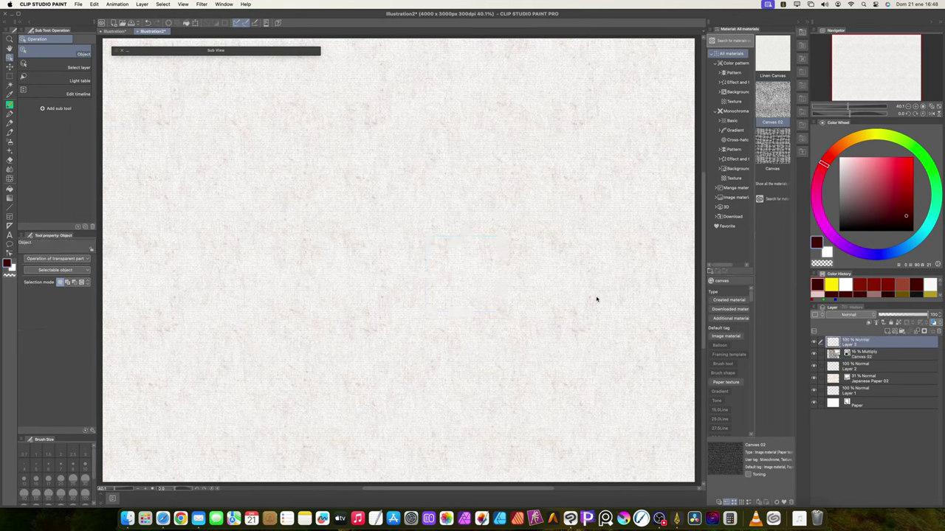
# Test the Oil Wet brush with overlapping dark red diagonal strokes on the textured canvas and inspect them up close.
pyautogui.click(8, 105)
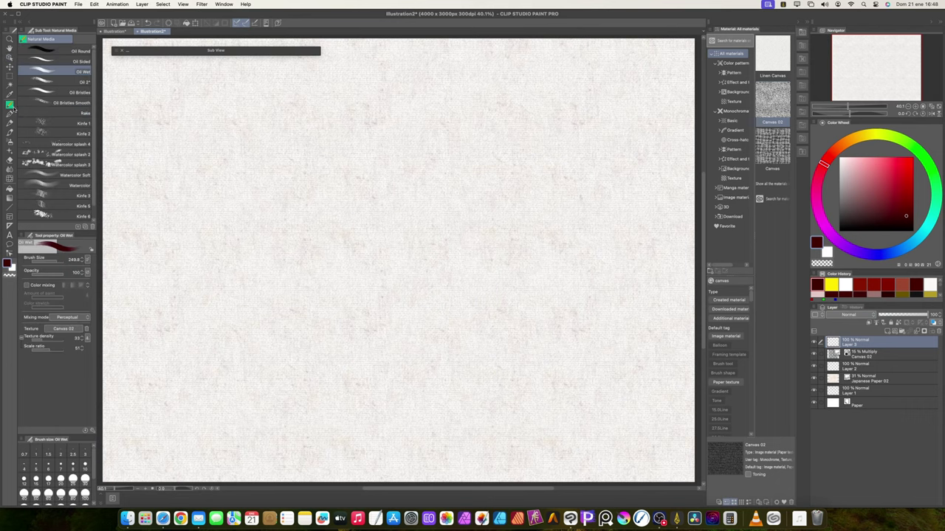
pyautogui.moveTo(469, 205)
pyautogui.mouseDown()
pyautogui.moveTo(369, 267)
pyautogui.moveTo(424, 240)
pyautogui.moveTo(332, 310)
pyautogui.moveTo(354, 288)
pyautogui.moveTo(328, 302)
pyautogui.mouseUp()
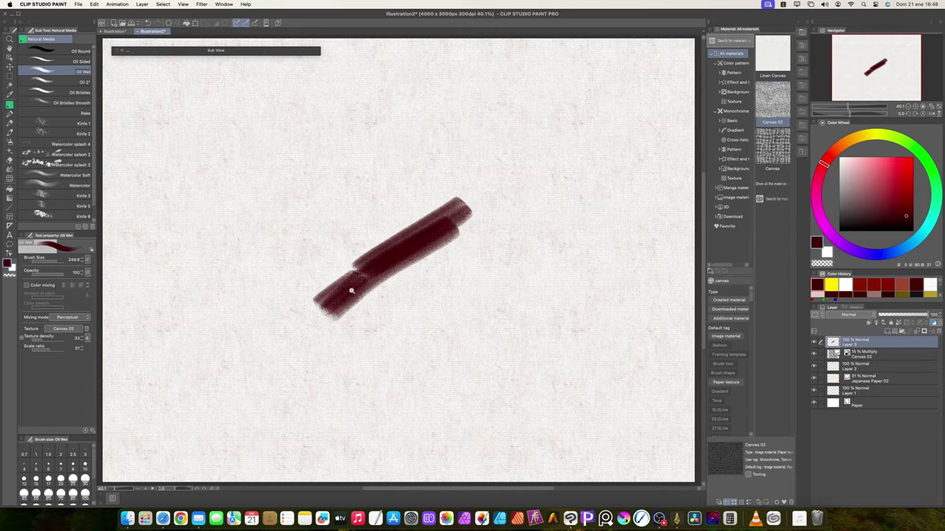
pyautogui.scroll(4, 351, 291)
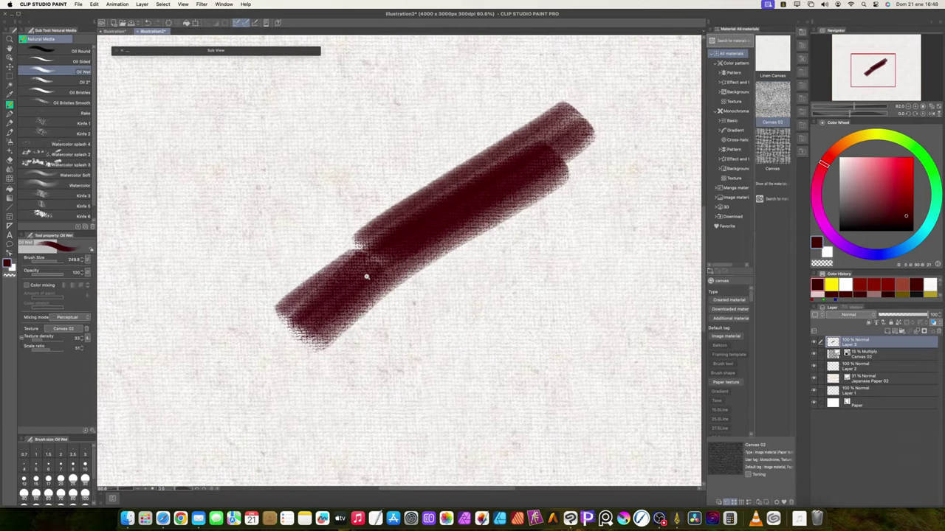
pyautogui.scroll(-4, 366, 277)
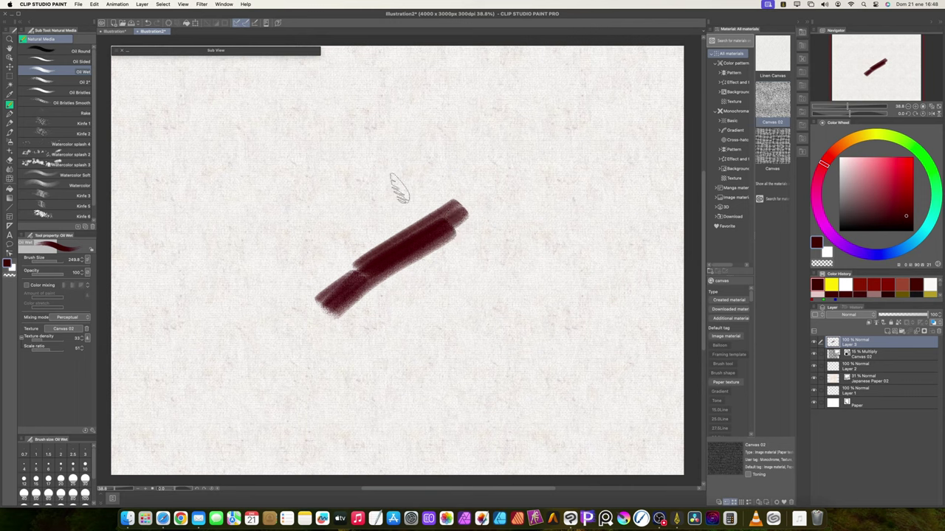
# Expand the Sub View, load the landscape photo from The Valley's Referència folder and enlarge the window slightly.
pyautogui.doubleClick(127, 54)
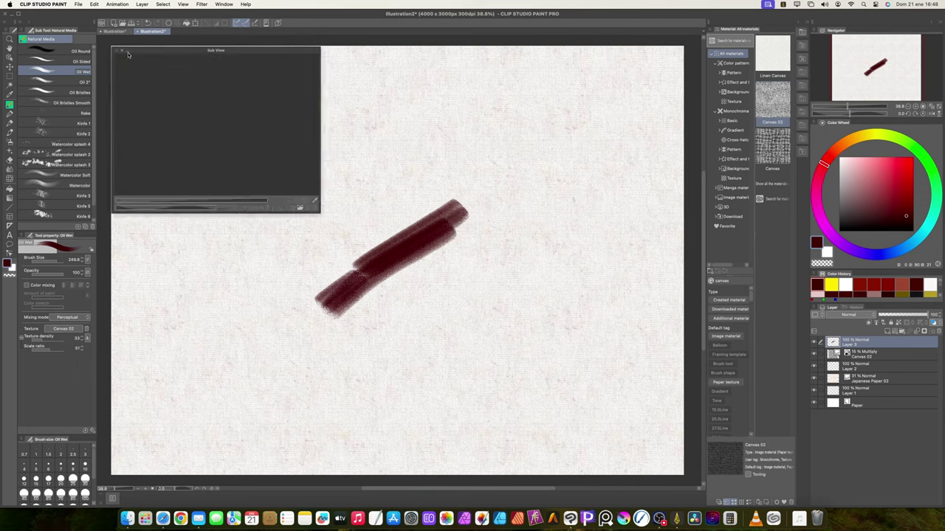
pyautogui.click(300, 207)
pyautogui.doubleClick(409, 139)
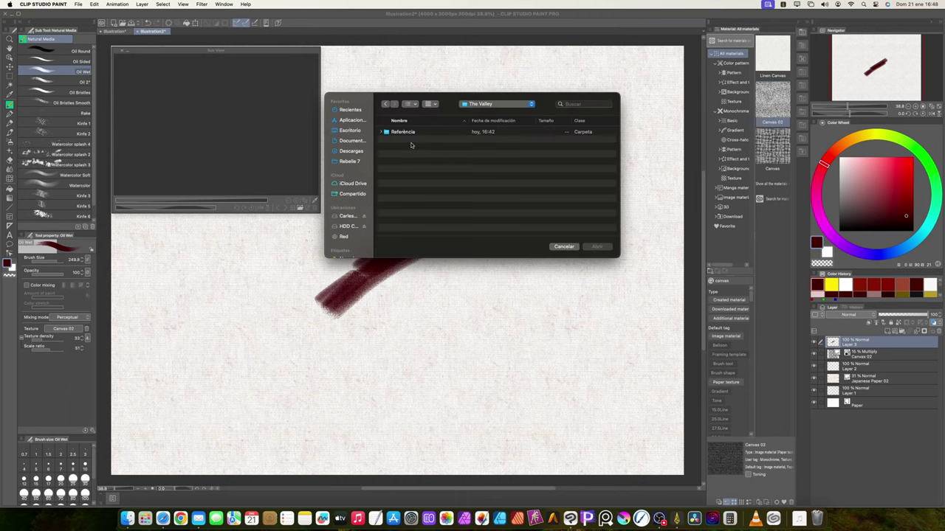
pyautogui.doubleClick(412, 132)
pyautogui.doubleClick(407, 139)
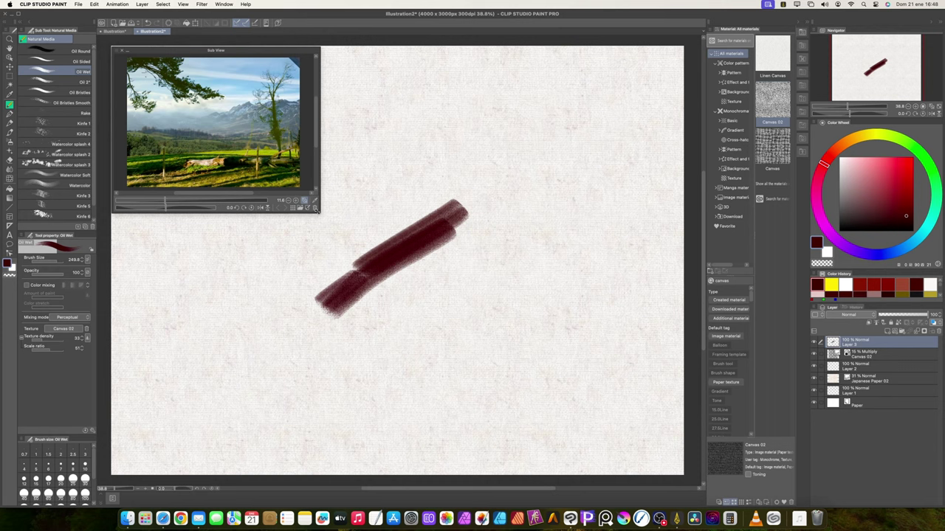
pyautogui.moveTo(318, 211); pyautogui.dragTo(325, 214)
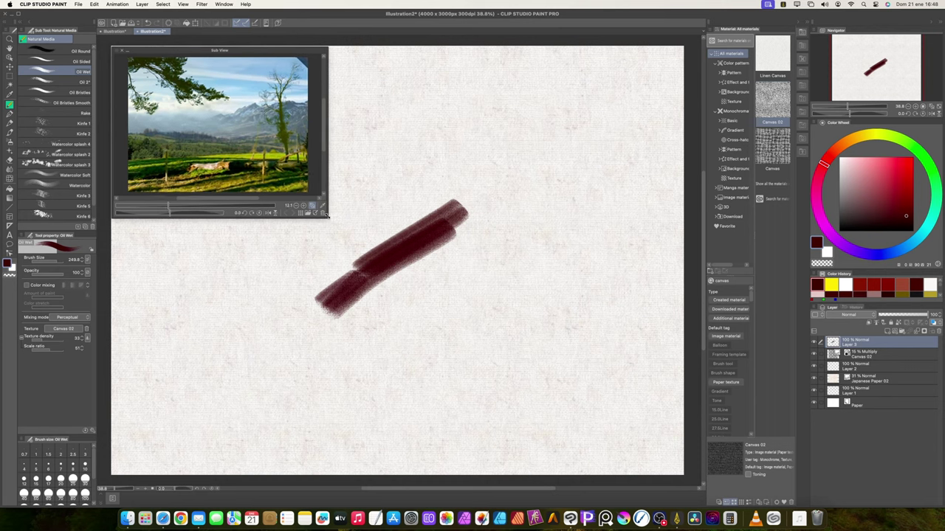
# Clear the test strokes from the top layer and save the illustration as The Valley.clip in The Valley folder.
pyautogui.press('Delete')
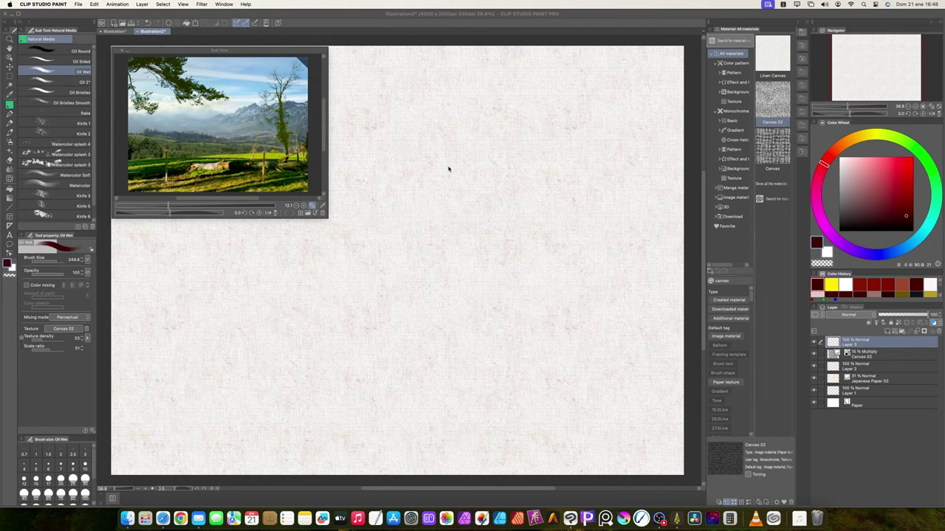
pyautogui.press('super+s')
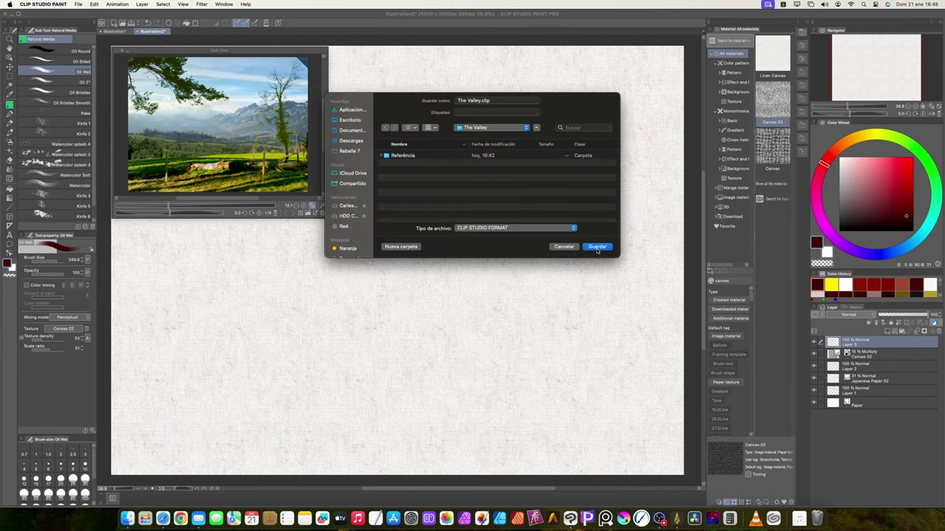
pyautogui.click(602, 248)
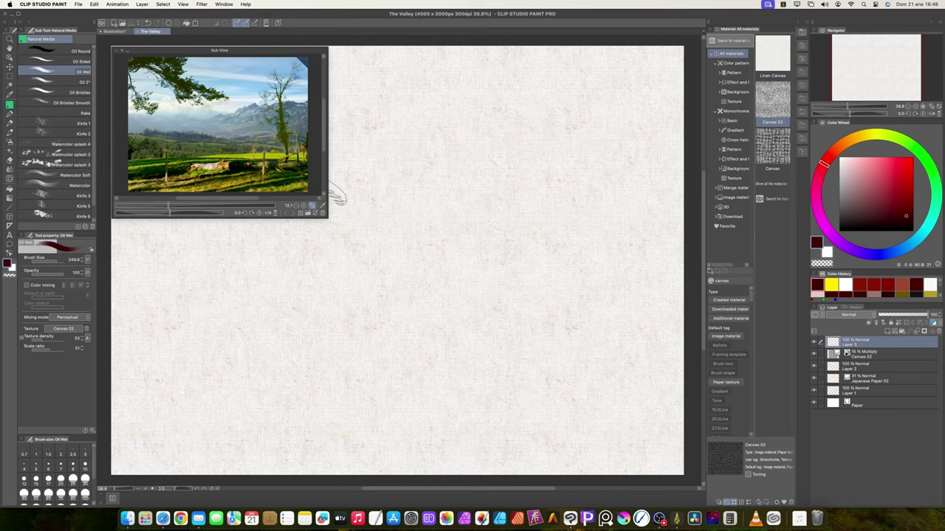
# Close the untitled Illustration document without saving its changes.
pyautogui.click(110, 32)
pyautogui.press('super+w')
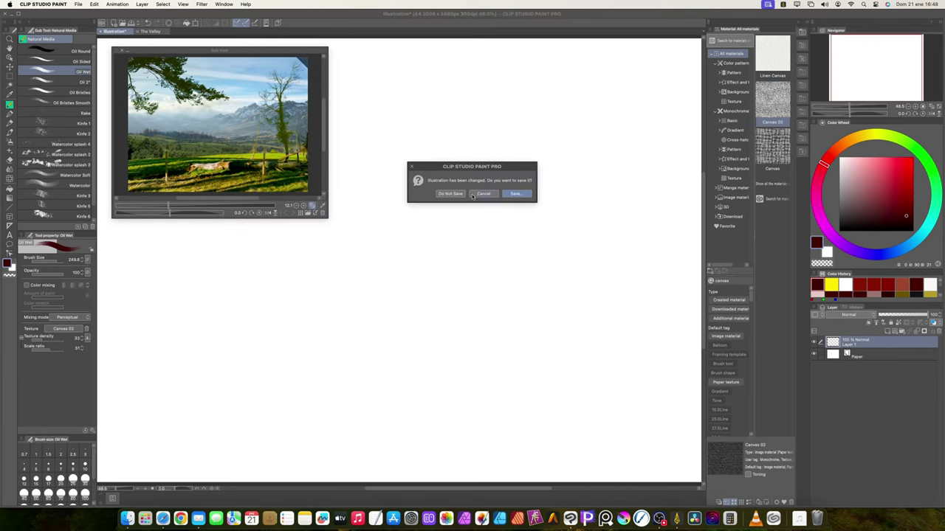
pyautogui.click(452, 194)
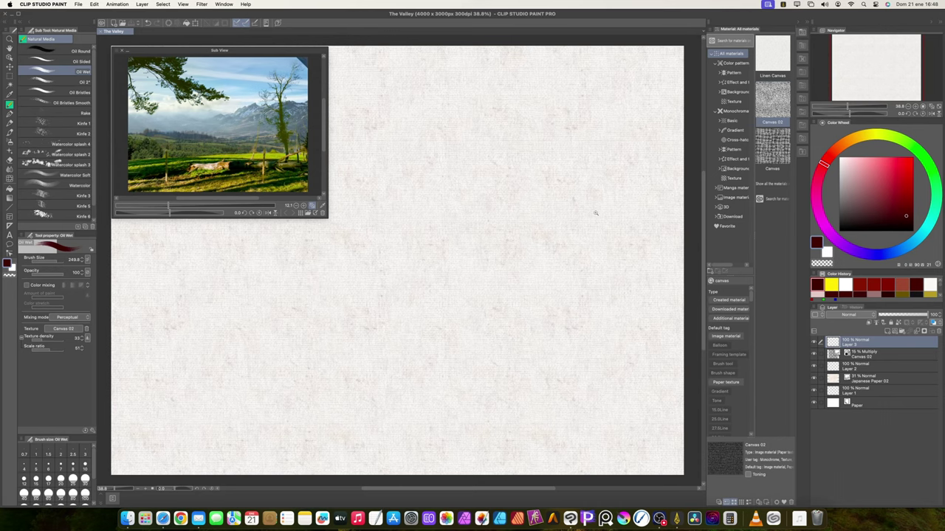
# Paint the sky over the upper half of the canvas with Watercolor Soft, going from medium blue to pale blue near the horizon.
pyautogui.scroll(-3, 596, 213)
pyautogui.moveTo(486, 245); pyautogui.dragTo(493, 184)
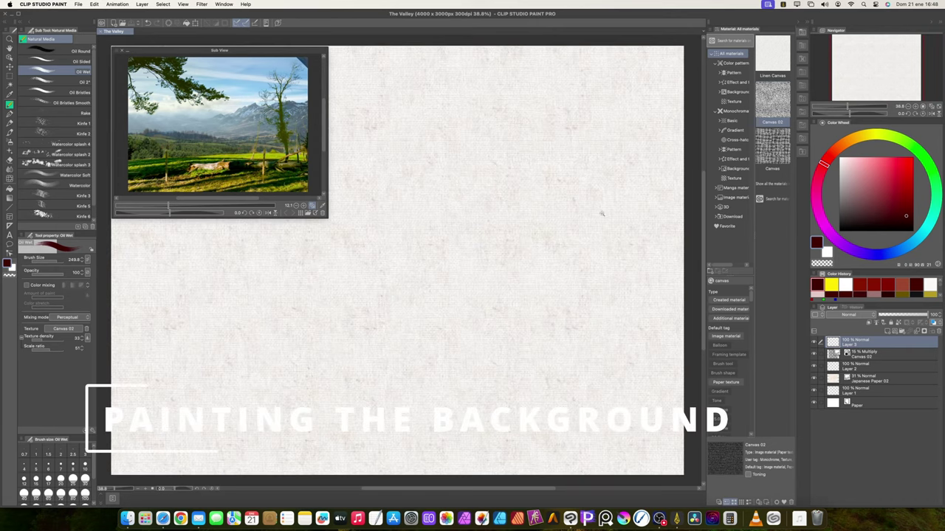
pyautogui.scroll(-3, 602, 213)
pyautogui.scroll(-3, 527, 224)
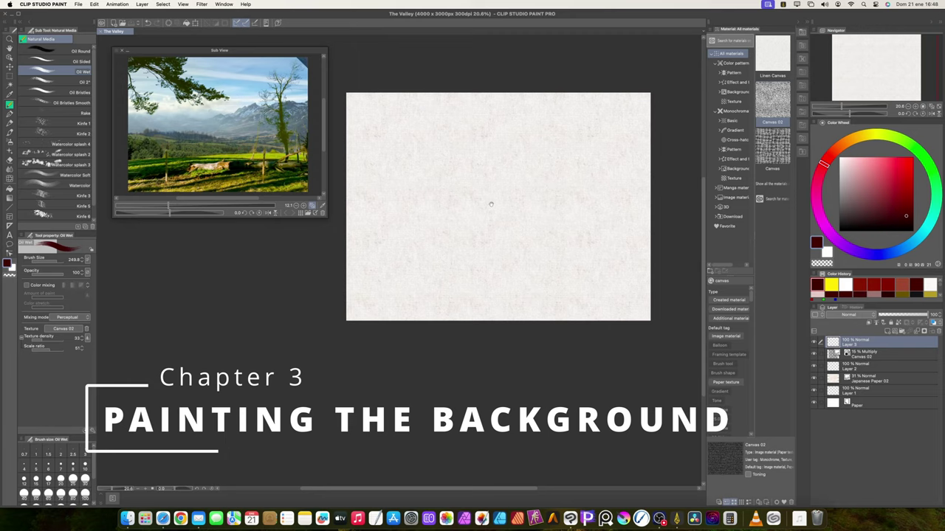
pyautogui.moveTo(493, 168); pyautogui.dragTo(492, 159)
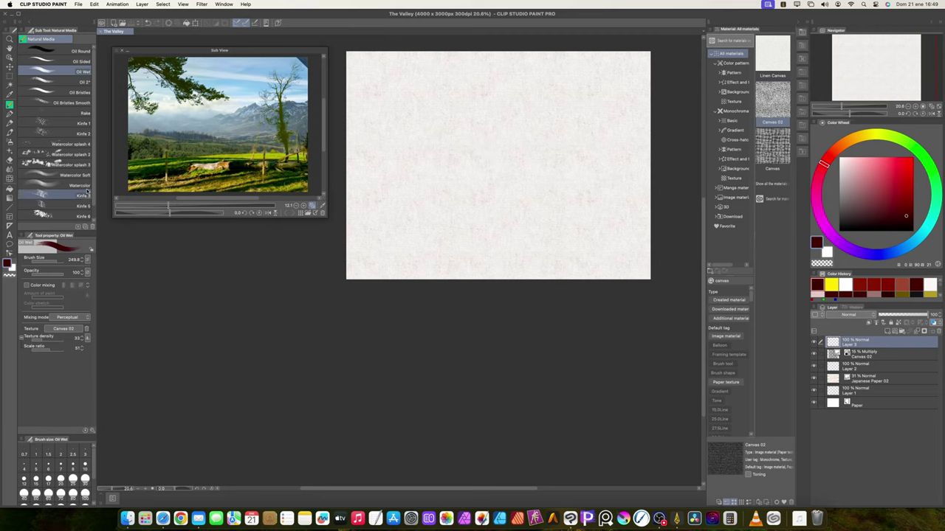
pyautogui.click(74, 175)
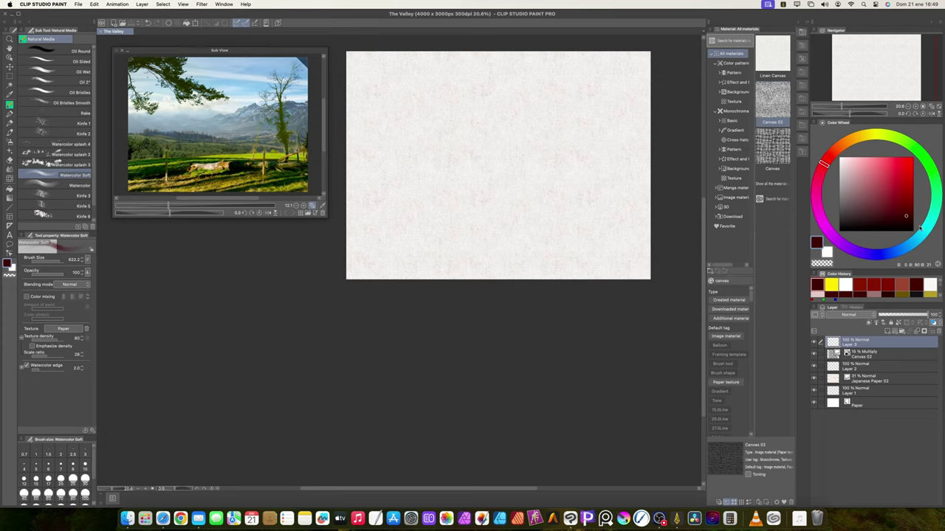
pyautogui.click(919, 238)
pyautogui.moveTo(880, 183); pyautogui.dragTo(886, 173)
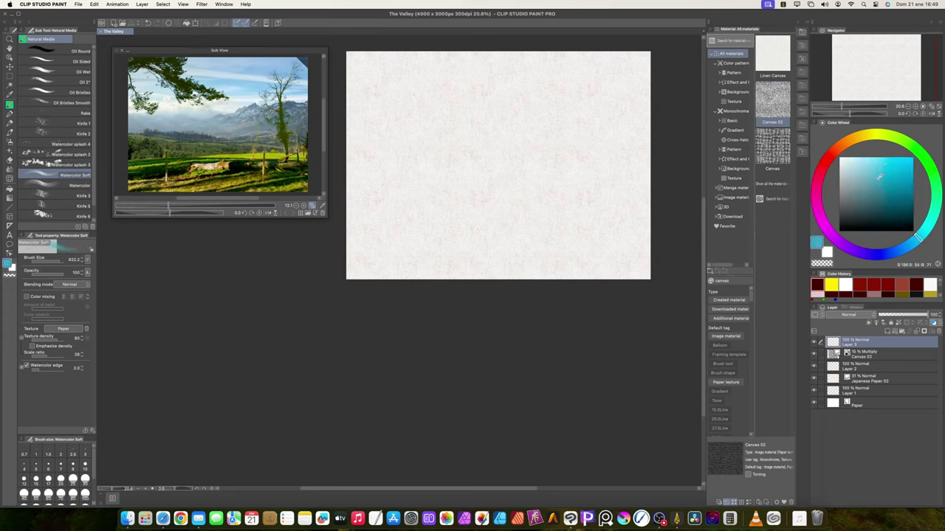
pyautogui.moveTo(917, 236); pyautogui.dragTo(909, 244)
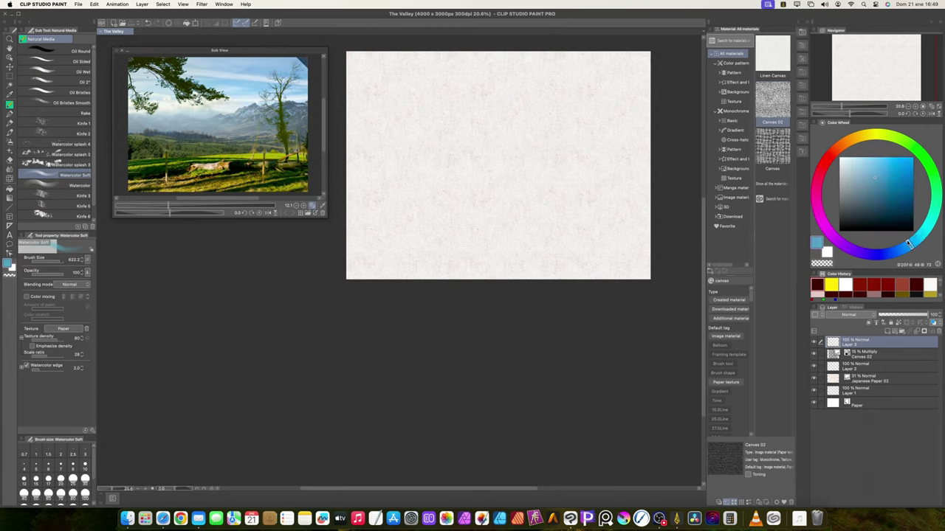
pyautogui.moveTo(571, 126)
pyautogui.mouseDown()
pyautogui.moveTo(515, 96)
pyautogui.moveTo(393, 87)
pyautogui.moveTo(461, 85)
pyautogui.moveTo(359, 82)
pyautogui.moveTo(353, 95)
pyautogui.moveTo(458, 99)
pyautogui.moveTo(402, 114)
pyautogui.moveTo(506, 94)
pyautogui.moveTo(539, 74)
pyautogui.moveTo(602, 68)
pyautogui.moveTo(566, 63)
pyautogui.moveTo(655, 87)
pyautogui.moveTo(618, 93)
pyautogui.moveTo(620, 104)
pyautogui.moveTo(528, 102)
pyautogui.moveTo(576, 105)
pyautogui.moveTo(577, 140)
pyautogui.moveTo(658, 127)
pyautogui.moveTo(482, 153)
pyautogui.moveTo(526, 132)
pyautogui.moveTo(366, 121)
pyautogui.moveTo(379, 99)
pyautogui.moveTo(359, 82)
pyautogui.moveTo(359, 59)
pyautogui.moveTo(377, 69)
pyautogui.moveTo(364, 79)
pyautogui.moveTo(515, 54)
pyautogui.moveTo(509, 106)
pyautogui.moveTo(508, 95)
pyautogui.moveTo(559, 87)
pyautogui.moveTo(559, 68)
pyautogui.moveTo(591, 73)
pyautogui.moveTo(633, 61)
pyautogui.moveTo(633, 77)
pyautogui.moveTo(614, 103)
pyautogui.moveTo(627, 101)
pyautogui.moveTo(584, 113)
pyautogui.moveTo(625, 134)
pyautogui.moveTo(622, 147)
pyautogui.moveTo(449, 154)
pyautogui.moveTo(399, 145)
pyautogui.moveTo(401, 129)
pyautogui.moveTo(348, 138)
pyautogui.moveTo(396, 134)
pyautogui.moveTo(385, 84)
pyautogui.moveTo(358, 76)
pyautogui.moveTo(370, 92)
pyautogui.moveTo(366, 84)
pyautogui.moveTo(446, 69)
pyautogui.moveTo(639, 57)
pyautogui.moveTo(639, 95)
pyautogui.moveTo(437, 64)
pyautogui.moveTo(449, 57)
pyautogui.moveTo(599, 110)
pyautogui.moveTo(638, 135)
pyautogui.mouseUp()
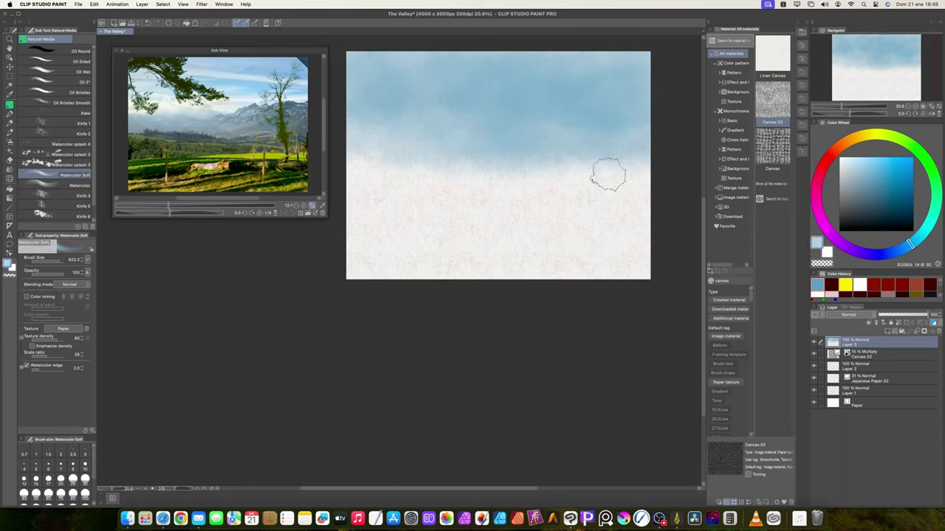
pyautogui.moveTo(437, 167)
pyautogui.mouseDown()
pyautogui.moveTo(559, 143)
pyautogui.moveTo(398, 167)
pyautogui.moveTo(506, 159)
pyautogui.mouseUp()
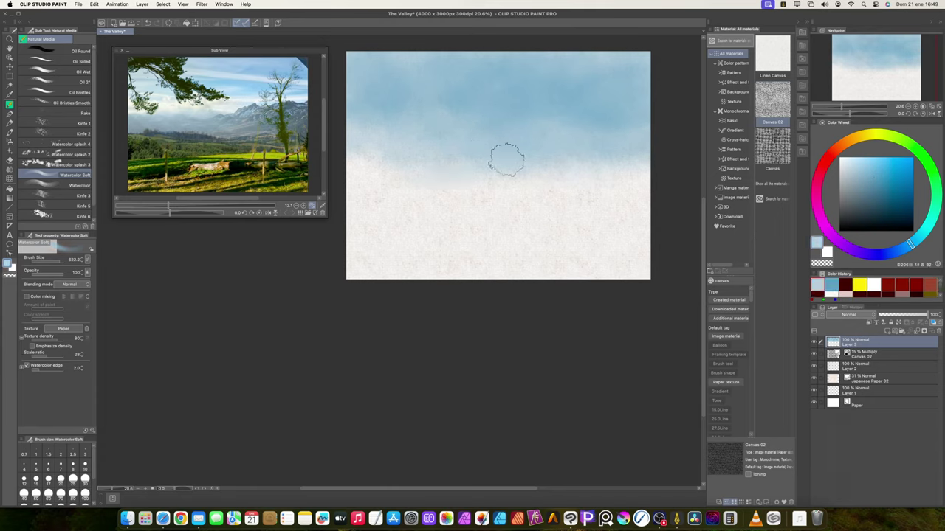
# Paint the ground across the lower part of the canvas in light and dark greens with the Watercolor Soft brush.
pyautogui.click(909, 144)
pyautogui.moveTo(620, 225); pyautogui.dragTo(539, 225)
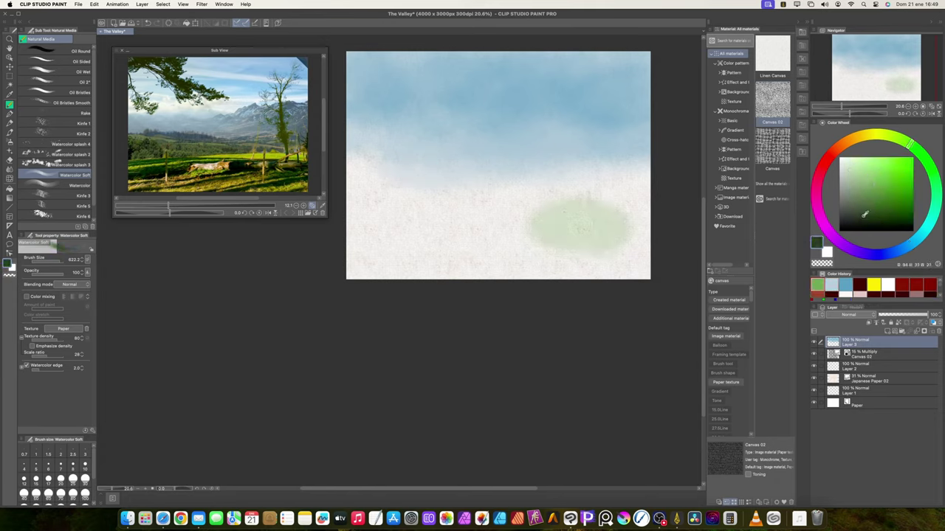
pyautogui.click(893, 136)
pyautogui.moveTo(662, 271)
pyautogui.mouseDown()
pyautogui.moveTo(571, 255)
pyautogui.moveTo(399, 260)
pyautogui.moveTo(504, 246)
pyautogui.moveTo(416, 268)
pyautogui.mouseUp()
pyautogui.moveTo(612, 248)
pyautogui.mouseDown()
pyautogui.moveTo(459, 283)
pyautogui.moveTo(347, 290)
pyautogui.moveTo(532, 260)
pyautogui.moveTo(532, 273)
pyautogui.moveTo(621, 247)
pyautogui.moveTo(652, 274)
pyautogui.moveTo(627, 268)
pyautogui.moveTo(650, 281)
pyautogui.moveTo(623, 246)
pyautogui.moveTo(569, 231)
pyautogui.moveTo(647, 215)
pyautogui.moveTo(353, 259)
pyautogui.moveTo(372, 256)
pyautogui.moveTo(376, 280)
pyautogui.moveTo(530, 270)
pyautogui.moveTo(637, 231)
pyautogui.moveTo(598, 239)
pyautogui.moveTo(593, 209)
pyautogui.moveTo(614, 211)
pyautogui.moveTo(593, 224)
pyautogui.moveTo(508, 234)
pyautogui.moveTo(373, 240)
pyautogui.mouseUp()
pyautogui.moveTo(499, 212)
pyautogui.mouseDown()
pyautogui.moveTo(368, 205)
pyautogui.moveTo(329, 227)
pyautogui.moveTo(456, 216)
pyautogui.moveTo(442, 202)
pyautogui.moveTo(517, 213)
pyautogui.moveTo(411, 210)
pyautogui.moveTo(370, 197)
pyautogui.moveTo(357, 215)
pyautogui.moveTo(409, 220)
pyautogui.moveTo(519, 201)
pyautogui.moveTo(492, 211)
pyautogui.moveTo(521, 212)
pyautogui.moveTo(443, 211)
pyautogui.mouseUp()
# Paint grey-green distant mountains along the horizon with the Oil 2* brush, turning its color mixing off.
pyautogui.click(74, 72)
pyautogui.click(74, 81)
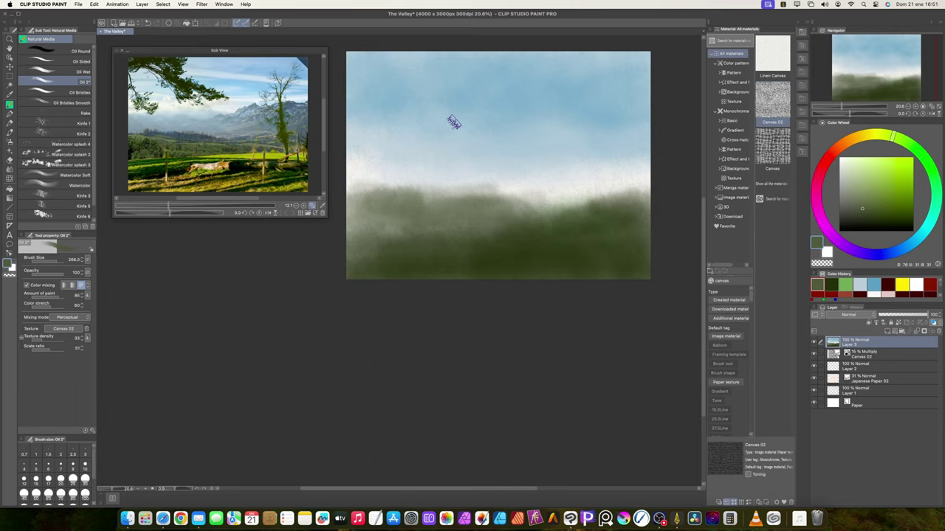
pyautogui.click(857, 194)
pyautogui.moveTo(641, 156)
pyautogui.mouseDown()
pyautogui.moveTo(555, 186)
pyautogui.moveTo(644, 162)
pyautogui.moveTo(624, 190)
pyautogui.moveTo(555, 197)
pyautogui.moveTo(591, 200)
pyautogui.moveTo(548, 210)
pyautogui.moveTo(561, 174)
pyautogui.moveTo(633, 155)
pyautogui.moveTo(567, 191)
pyautogui.mouseUp()
pyautogui.click(846, 186)
pyautogui.click(27, 285)
pyautogui.moveTo(478, 176)
pyautogui.mouseDown()
pyautogui.moveTo(362, 174)
pyautogui.moveTo(423, 166)
pyautogui.moveTo(476, 182)
pyautogui.moveTo(502, 170)
pyautogui.moveTo(522, 175)
pyautogui.moveTo(467, 181)
pyautogui.moveTo(476, 187)
pyautogui.moveTo(532, 182)
pyautogui.mouseUp()
# Sample tones from the mountains and refine the far-right hill and the distant left range with the Oil 2* brush.
pyautogui.keyDown('alt'); pyautogui.click(444, 182); pyautogui.keyUp('alt')
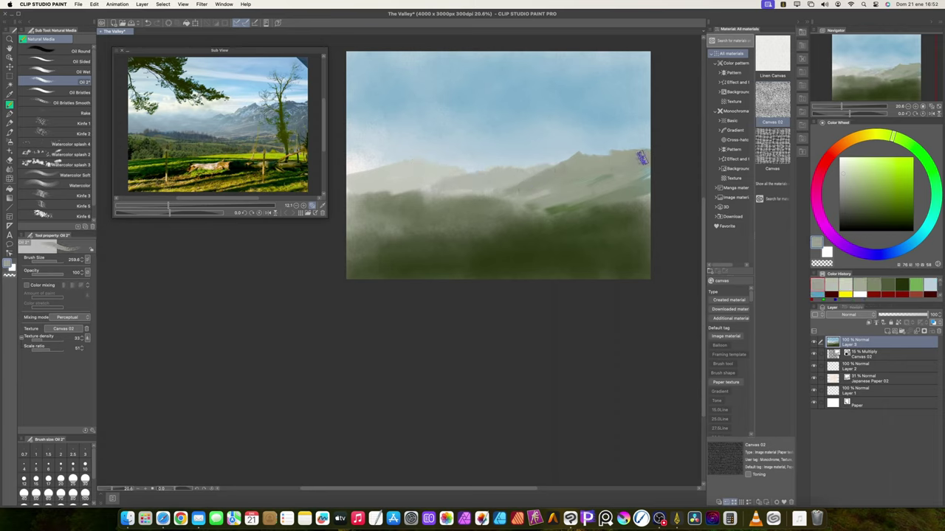
pyautogui.keyDown('alt'); pyautogui.click(642, 183); pyautogui.keyUp('alt')
pyautogui.moveTo(612, 170)
pyautogui.mouseDown()
pyautogui.moveTo(588, 159)
pyautogui.moveTo(568, 181)
pyautogui.moveTo(596, 159)
pyautogui.moveTo(637, 154)
pyautogui.mouseUp()
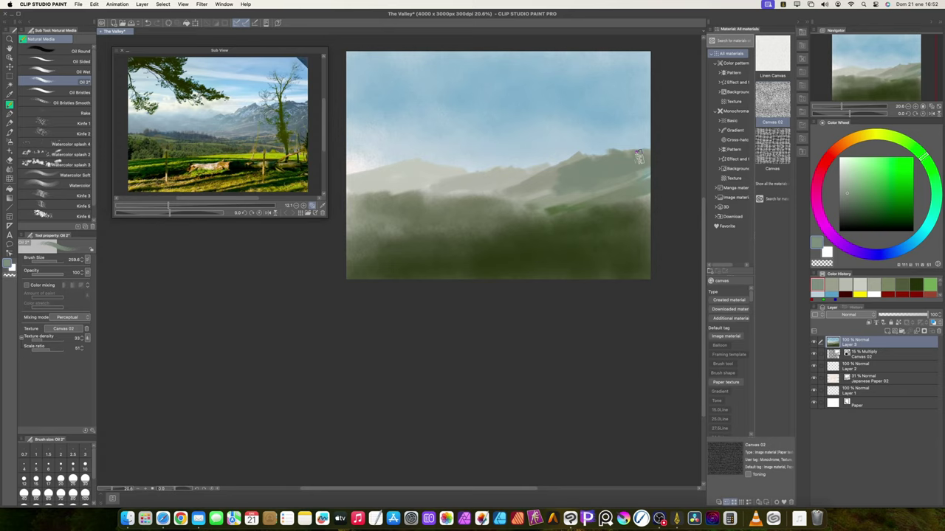
pyautogui.keyDown('alt'); pyautogui.click(453, 185); pyautogui.keyUp('alt')
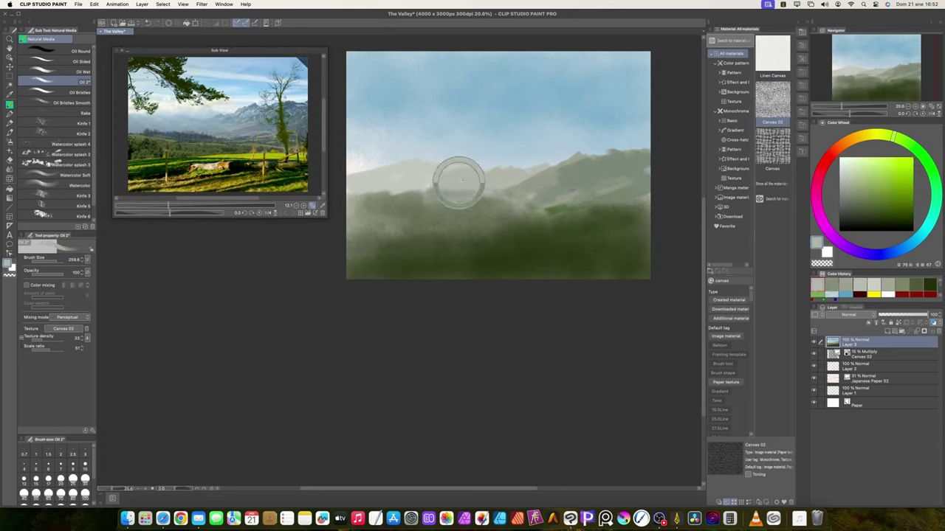
pyautogui.moveTo(453, 184)
pyautogui.mouseDown()
pyautogui.moveTo(390, 186)
pyautogui.moveTo(401, 174)
pyautogui.moveTo(392, 182)
pyautogui.moveTo(421, 175)
pyautogui.mouseUp()
pyautogui.keyDown('alt'); pyautogui.click(438, 178); pyautogui.keyUp('alt')
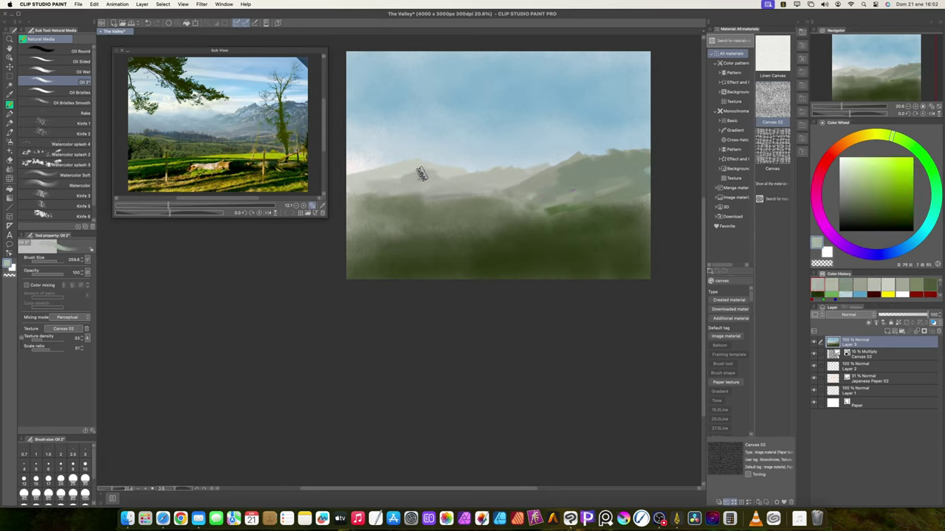
# Turn color mixing on for Oil 2*, blend the mountains into rolling green midground hills and save the file.
pyautogui.click(27, 285)
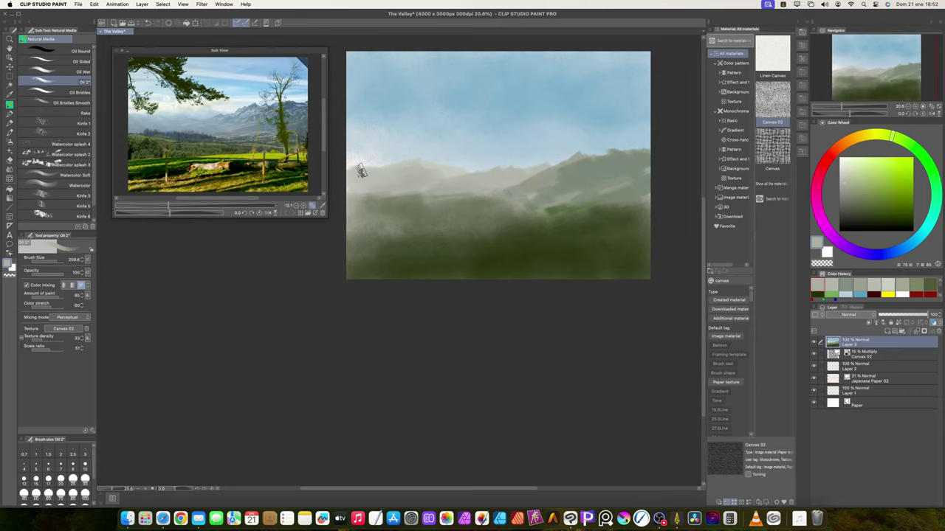
pyautogui.moveTo(609, 186)
pyautogui.mouseDown()
pyautogui.moveTo(588, 186)
pyautogui.moveTo(617, 186)
pyautogui.mouseUp()
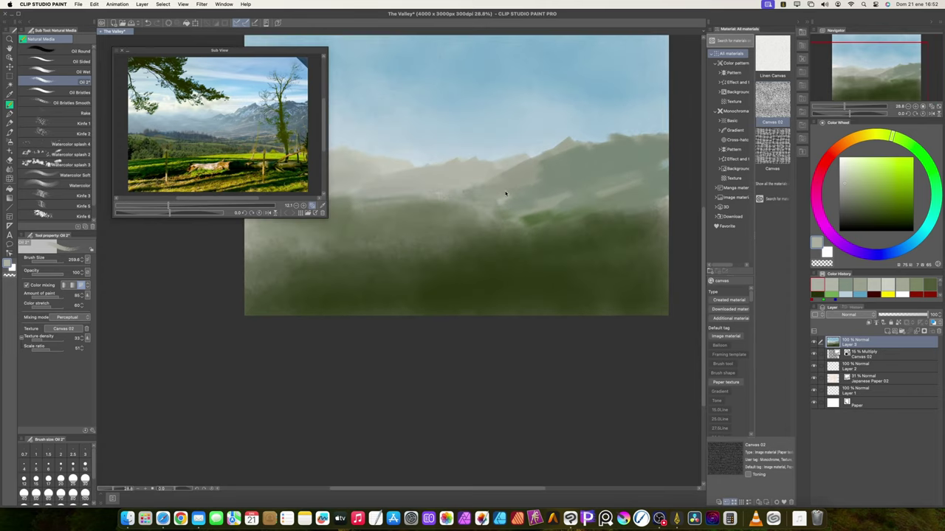
pyautogui.moveTo(557, 209); pyautogui.dragTo(452, 217)
pyautogui.moveTo(453, 227)
pyautogui.mouseDown()
pyautogui.moveTo(502, 226)
pyautogui.moveTo(554, 247)
pyautogui.mouseUp()
pyautogui.moveTo(543, 249); pyautogui.dragTo(424, 233)
pyautogui.moveTo(485, 228)
pyautogui.mouseDown()
pyautogui.moveTo(386, 237)
pyautogui.moveTo(424, 258)
pyautogui.moveTo(470, 251)
pyautogui.mouseUp()
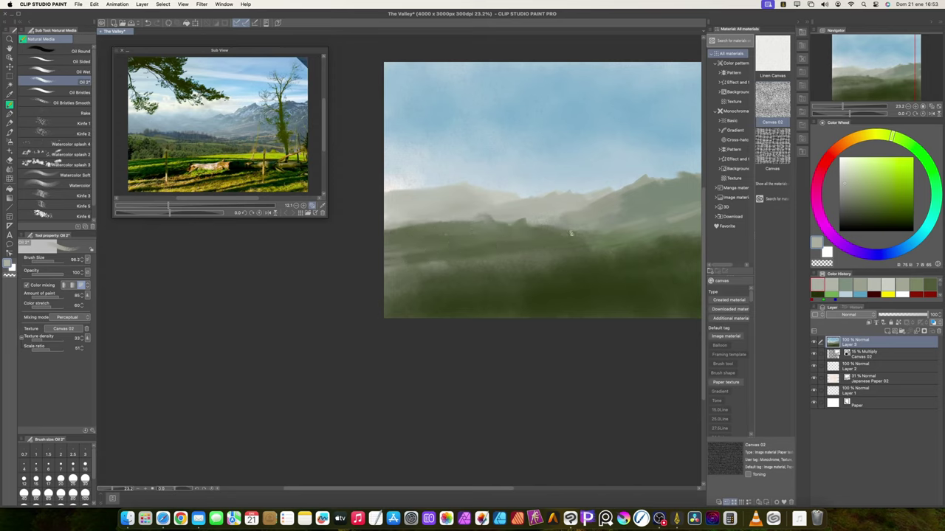
pyautogui.keyDown('alt'); pyautogui.click(571, 234); pyautogui.keyUp('alt')
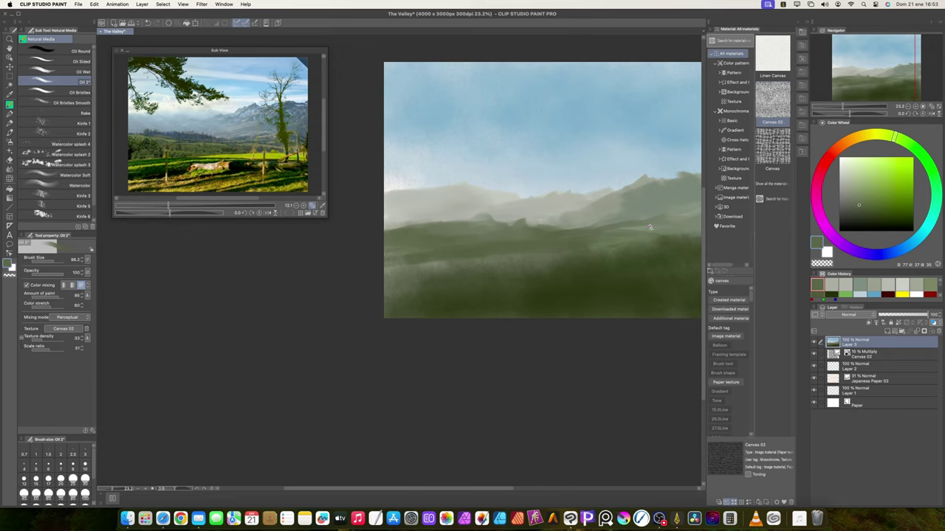
pyautogui.press('super+s')
# Add a new layer and paint scattered white clouds across the sky with the Watercolor splash 2 brush.
pyautogui.press('super+shift+n')
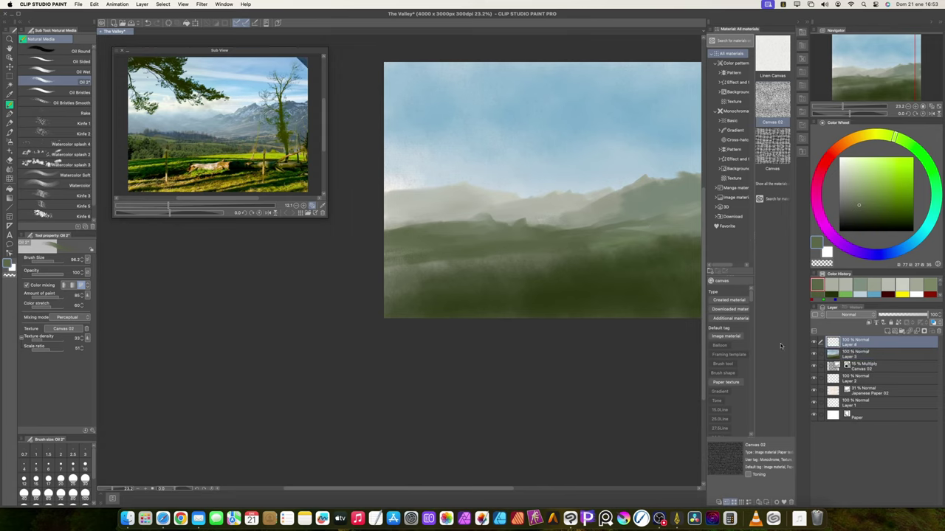
pyautogui.click(56, 155)
pyautogui.click(840, 160)
pyautogui.click(923, 231)
pyautogui.moveTo(544, 122); pyautogui.dragTo(535, 117)
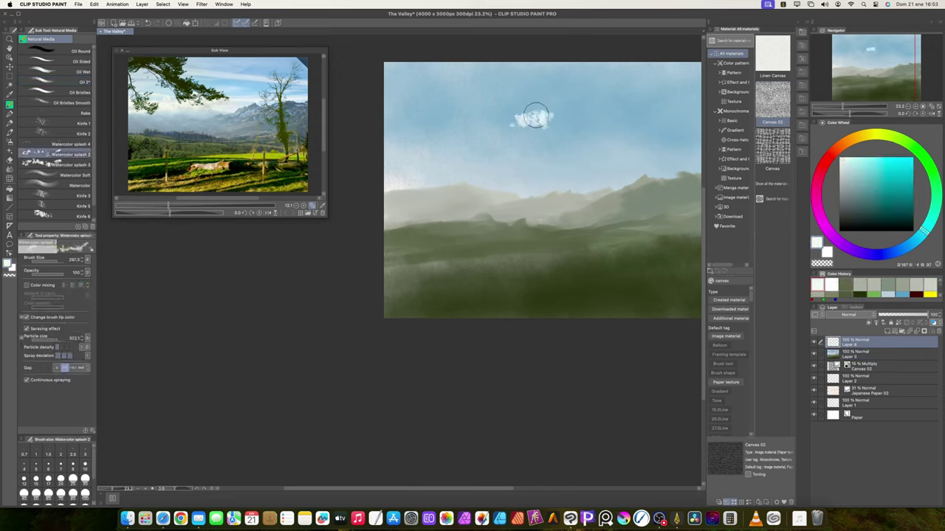
pyautogui.moveTo(524, 163)
pyautogui.mouseDown()
pyautogui.moveTo(453, 141)
pyautogui.moveTo(485, 178)
pyautogui.moveTo(563, 162)
pyautogui.moveTo(631, 180)
pyautogui.moveTo(647, 157)
pyautogui.moveTo(586, 116)
pyautogui.moveTo(633, 74)
pyautogui.moveTo(560, 139)
pyautogui.mouseUp()
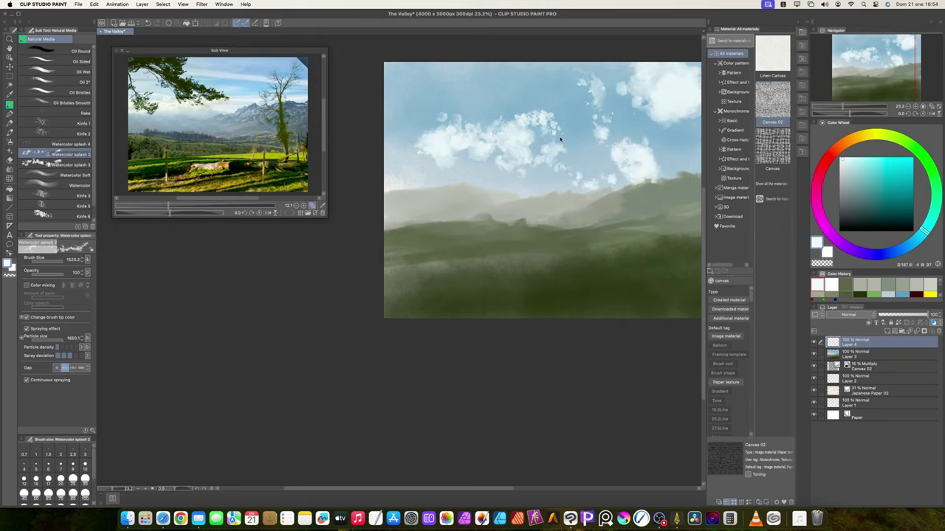
# Turn on color mixing for the splash brush and soften the undersides of the clouds with the Oil 2* brush.
pyautogui.click(27, 285)
pyautogui.moveTo(383, 223); pyautogui.dragTo(394, 232)
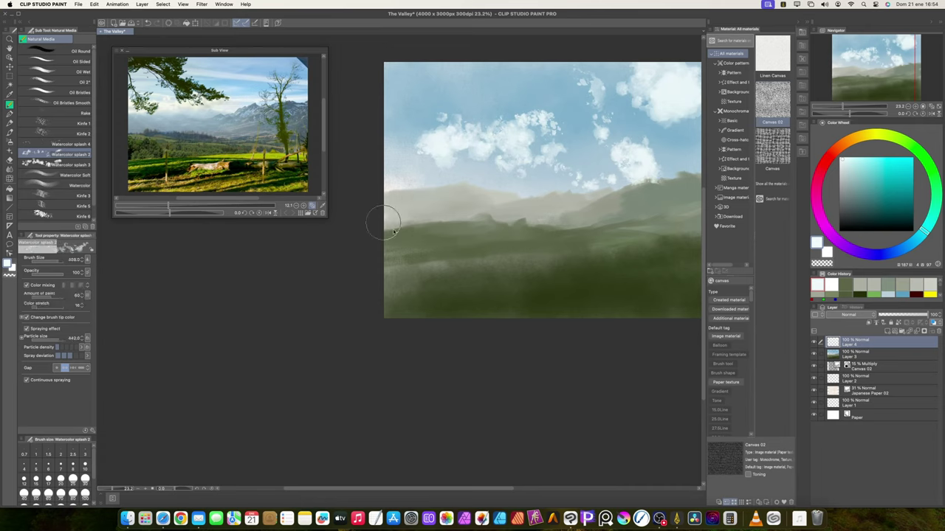
pyautogui.click(72, 81)
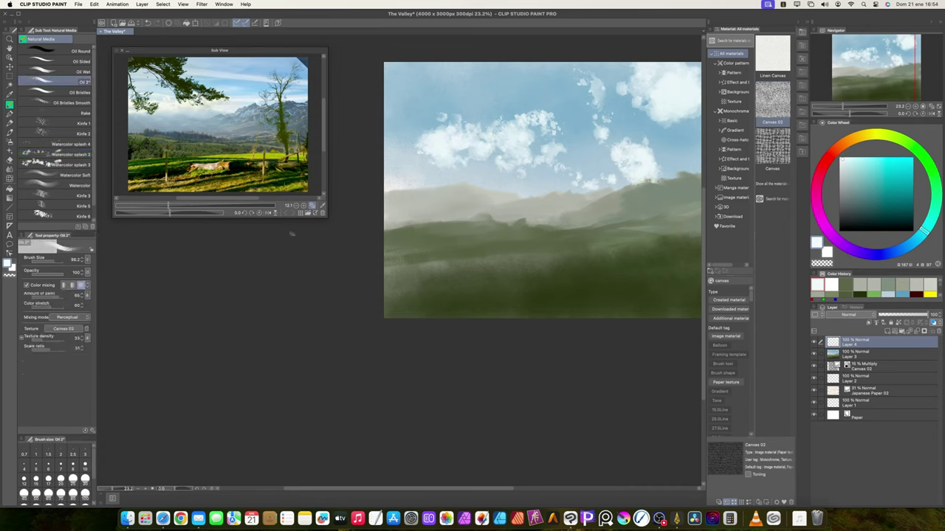
pyautogui.moveTo(462, 173); pyautogui.dragTo(469, 174)
pyautogui.moveTo(437, 171)
pyautogui.mouseDown()
pyautogui.moveTo(459, 144)
pyautogui.moveTo(431, 166)
pyautogui.moveTo(445, 152)
pyautogui.moveTo(464, 161)
pyautogui.moveTo(489, 150)
pyautogui.mouseUp()
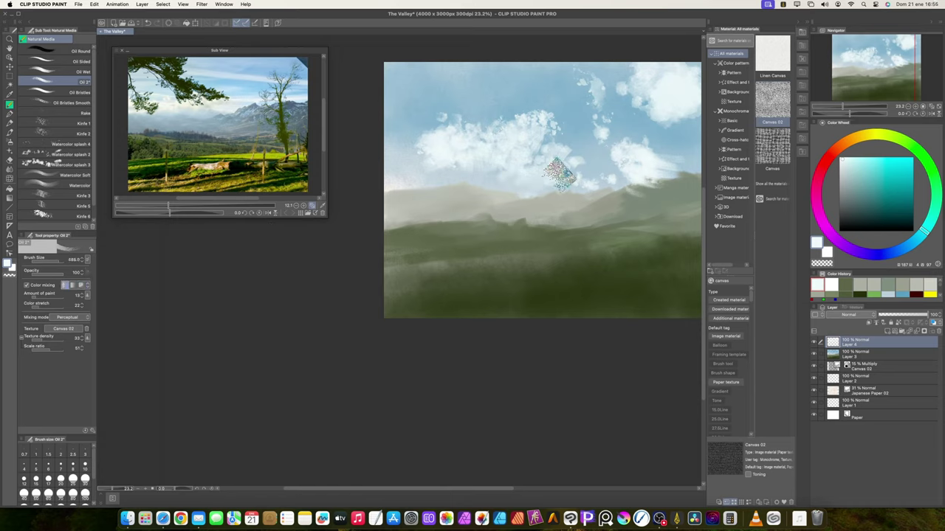
pyautogui.moveTo(591, 133); pyautogui.dragTo(597, 146)
pyautogui.press(']')
pyautogui.press(']')
pyautogui.press(']')
pyautogui.press(']')
pyautogui.press(']')
pyautogui.press(']')
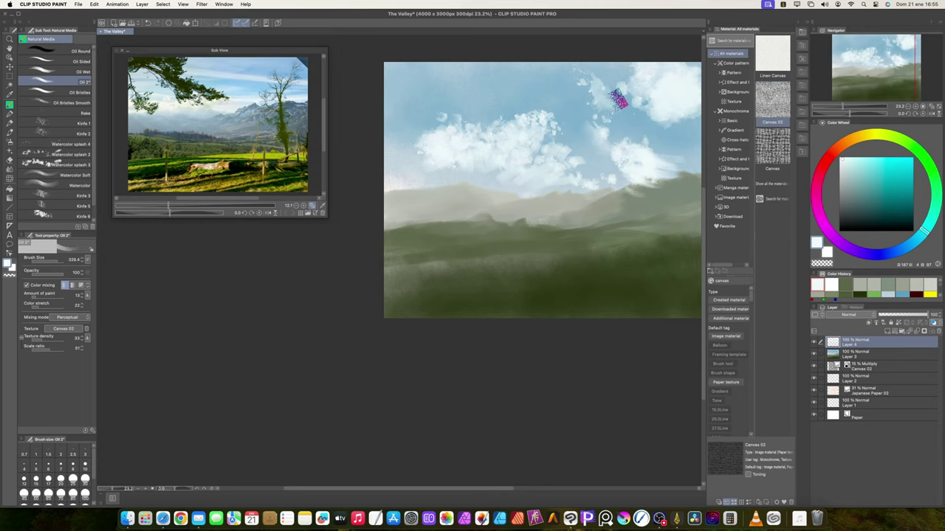
# Set the Watercolor Soft brush's opacity to 32 and soften the clouds on the right side of the sky.
pyautogui.click(66, 61)
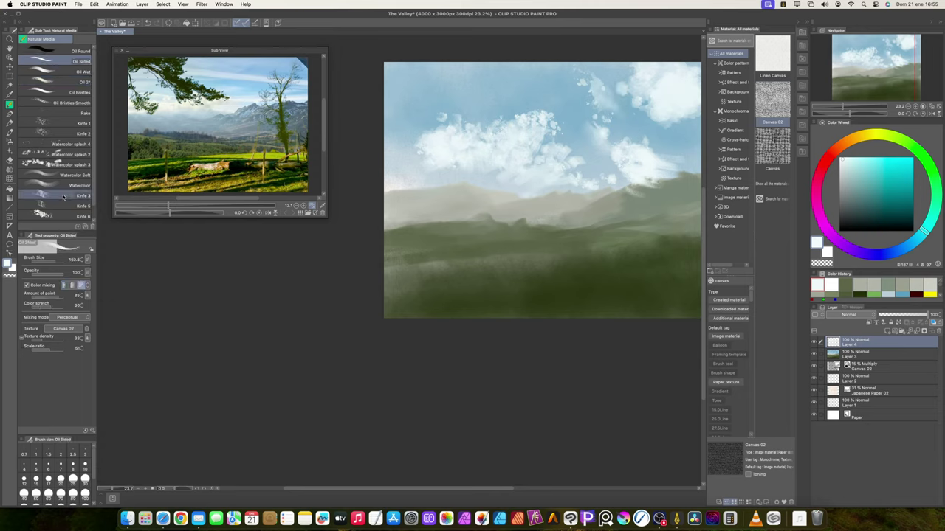
pyautogui.click(65, 175)
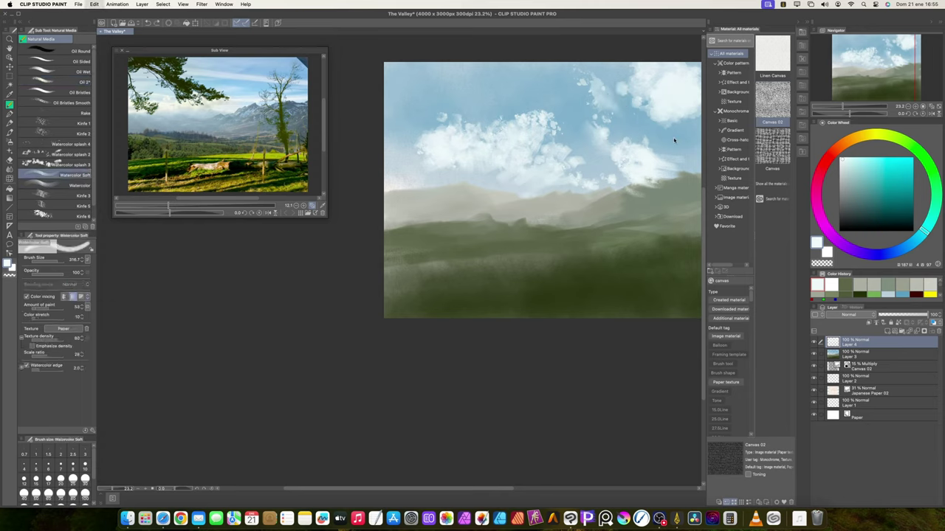
pyautogui.click(42, 275)
pyautogui.press('[')
pyautogui.moveTo(651, 133)
pyautogui.mouseDown()
pyautogui.moveTo(680, 123)
pyautogui.moveTo(661, 121)
pyautogui.moveTo(629, 143)
pyautogui.moveTo(639, 125)
pyautogui.moveTo(595, 158)
pyautogui.moveTo(591, 184)
pyautogui.moveTo(636, 201)
pyautogui.mouseUp()
pyautogui.press(']')
pyautogui.press(']')
# Change Watercolor Soft's color mixing mode, lower its amount of paint and blend the cloud bases toward the mountains.
pyautogui.click(65, 297)
pyautogui.click(38, 308)
pyautogui.press('[')
pyautogui.press('[')
pyautogui.press('[')
pyautogui.moveTo(577, 211); pyautogui.dragTo(490, 204)
pyautogui.moveTo(428, 201); pyautogui.dragTo(390, 198)
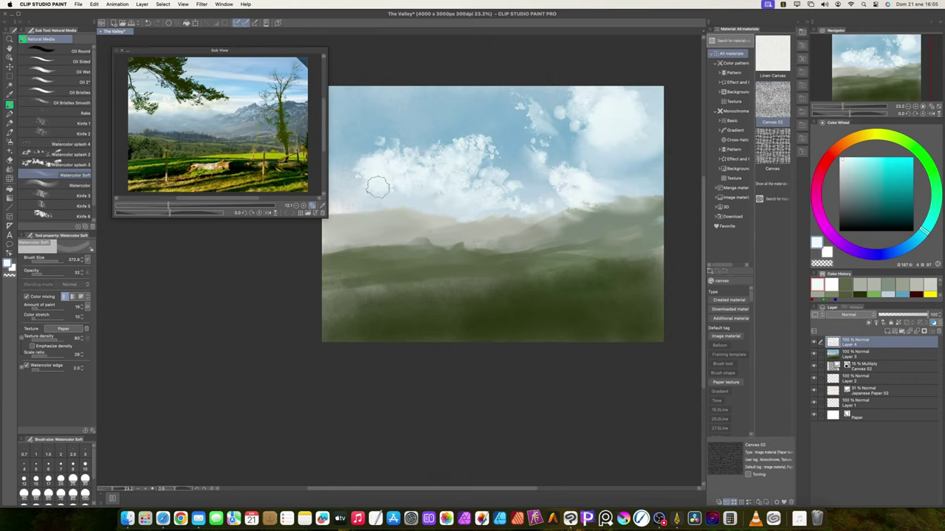
pyautogui.moveTo(490, 160); pyautogui.dragTo(474, 173)
pyautogui.moveTo(486, 219); pyautogui.dragTo(504, 214)
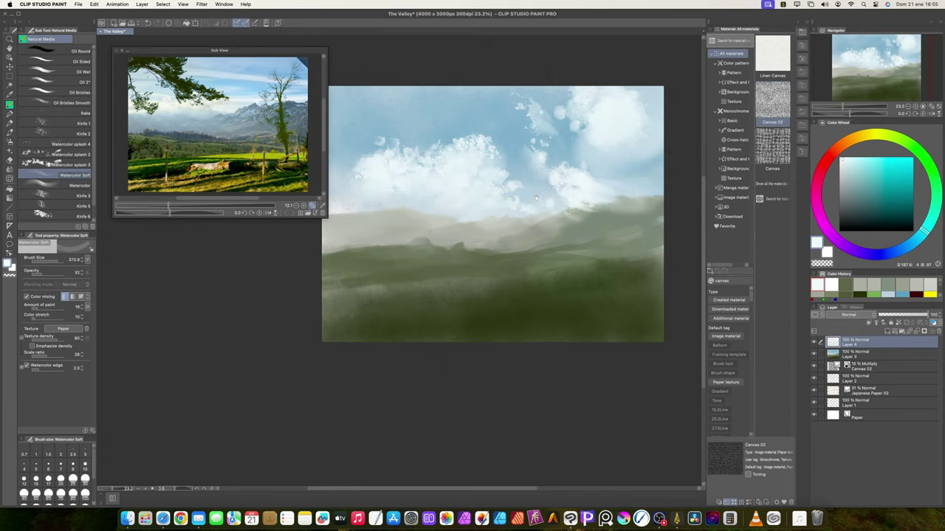
# Paint pale grey-blue shadows on the clouds with Watercolor splash 2 on a new layer and merge it down into the cloud layer.
pyautogui.scroll(-3, 537, 197)
pyautogui.scroll(3, 537, 197)
pyautogui.press('super+shift+n')
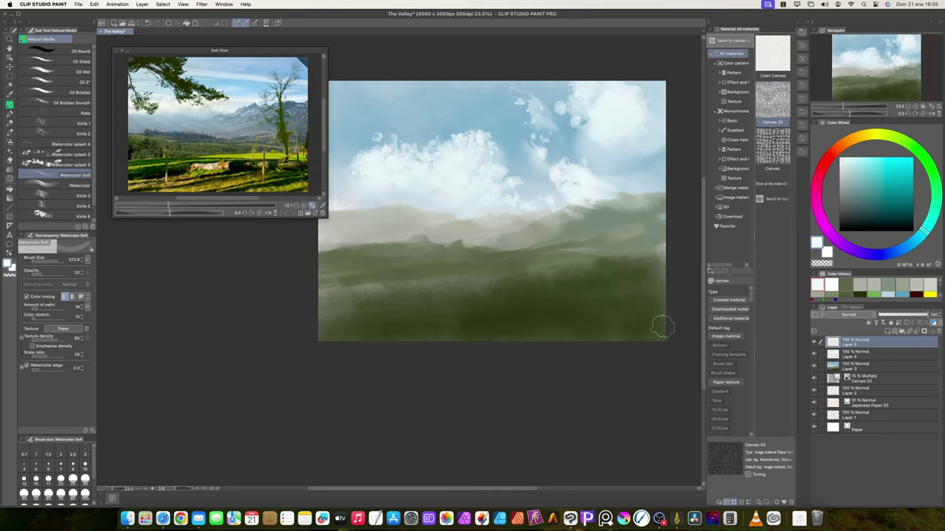
pyautogui.click(66, 154)
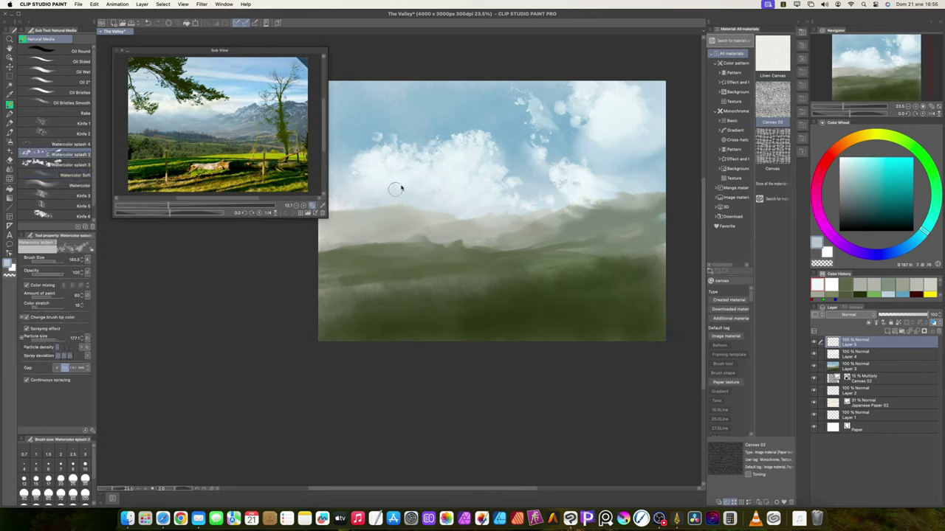
pyautogui.moveTo(400, 188); pyautogui.dragTo(405, 188)
pyautogui.moveTo(402, 180)
pyautogui.mouseDown()
pyautogui.moveTo(462, 196)
pyautogui.moveTo(506, 173)
pyautogui.moveTo(494, 146)
pyautogui.moveTo(463, 177)
pyautogui.moveTo(500, 200)
pyautogui.moveTo(437, 202)
pyautogui.mouseUp()
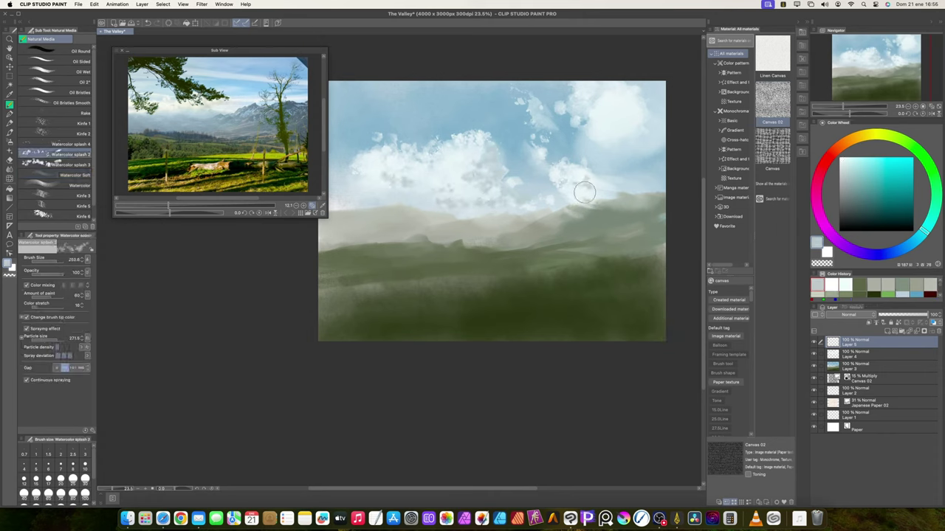
pyautogui.moveTo(627, 153); pyautogui.dragTo(635, 154)
pyautogui.moveTo(638, 127)
pyautogui.mouseDown()
pyautogui.moveTo(664, 115)
pyautogui.moveTo(573, 152)
pyautogui.mouseUp()
pyautogui.press('super+e')
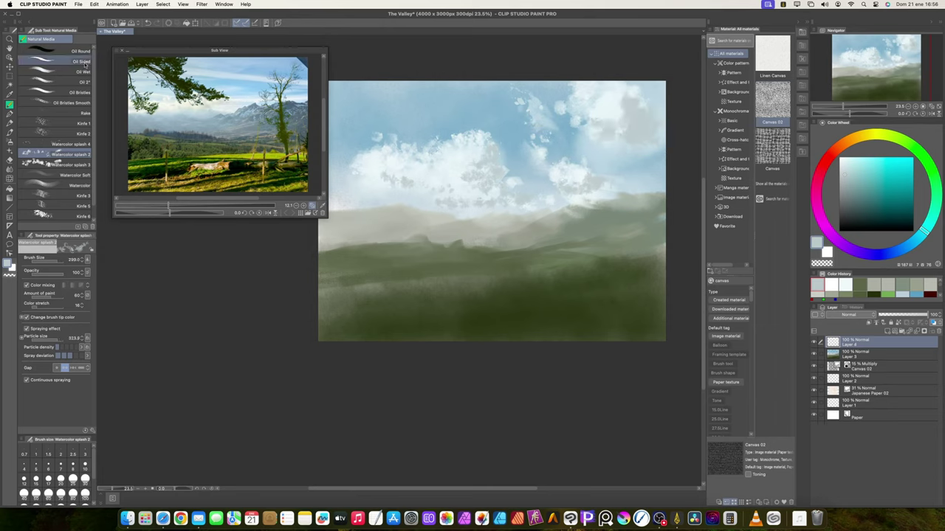
# Blend the grey shadows of the central cloud with the Oil Sided brush and reduce its size to about 83.6.
pyautogui.click(81, 62)
pyautogui.click(43, 277)
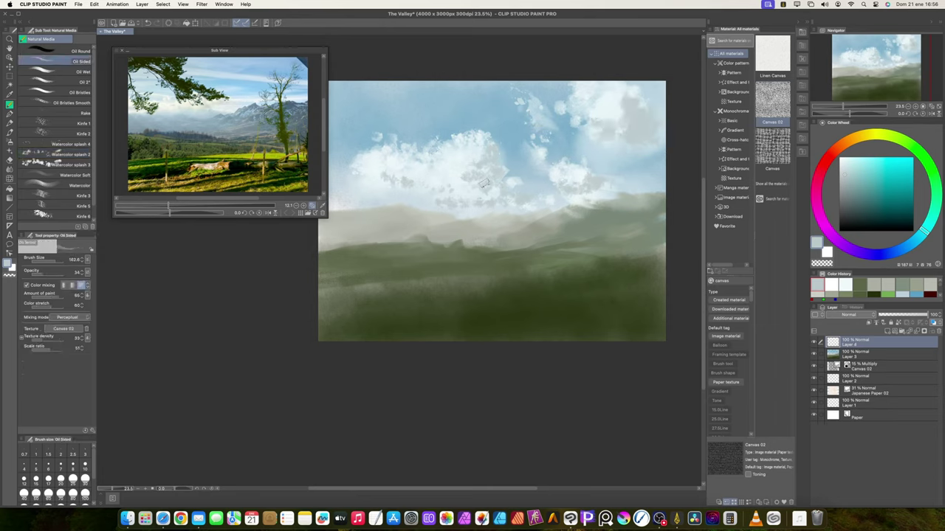
pyautogui.moveTo(492, 177); pyautogui.dragTo(532, 177)
pyautogui.press('[')
pyautogui.press('[')
pyautogui.press('[')
pyautogui.press('[')
pyautogui.press('[')
pyautogui.press('[')
pyautogui.press('[')
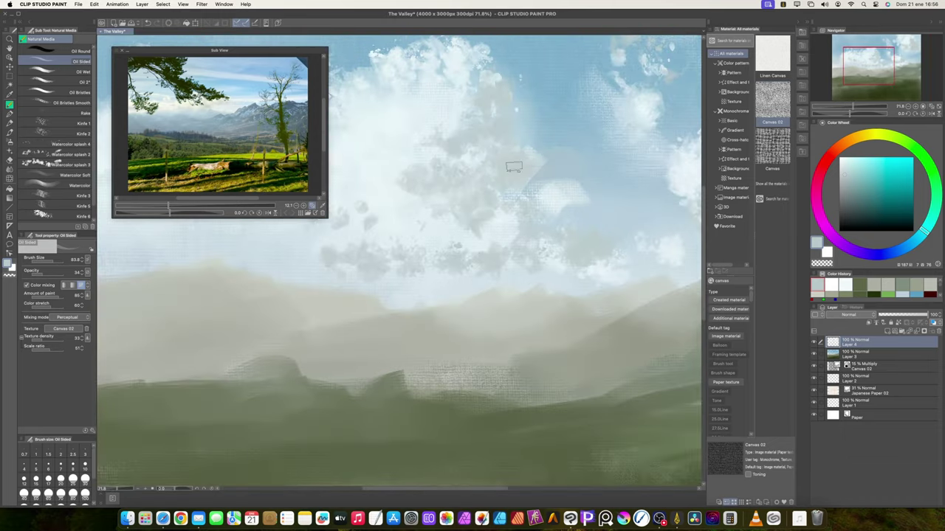
# Turn on color mixing for Oil Wet, reduce its size to 177.5 and smooth the splashed shadows under the central cloud.
pyautogui.click(81, 72)
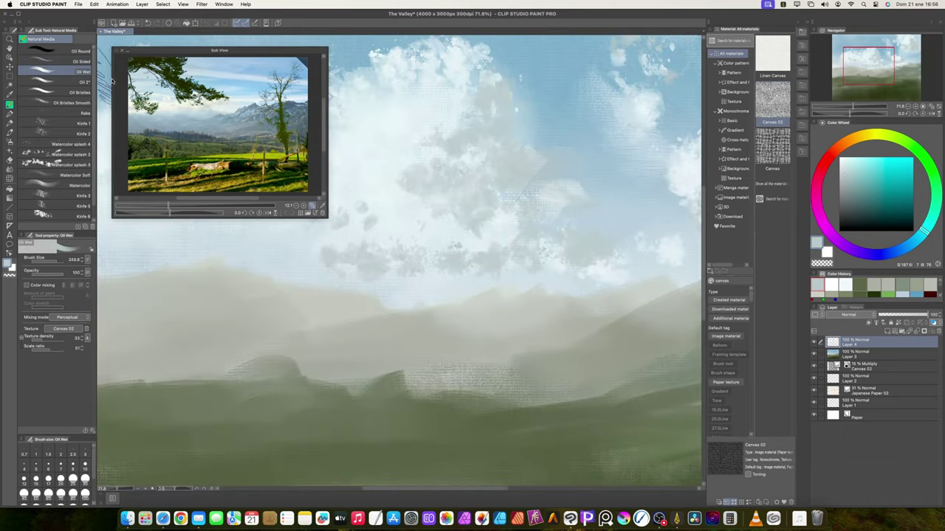
pyautogui.press('[')
pyautogui.press('[')
pyautogui.press('[')
pyautogui.click(27, 285)
pyautogui.moveTo(533, 212)
pyautogui.mouseDown()
pyautogui.moveTo(402, 259)
pyautogui.moveTo(406, 216)
pyautogui.mouseUp()
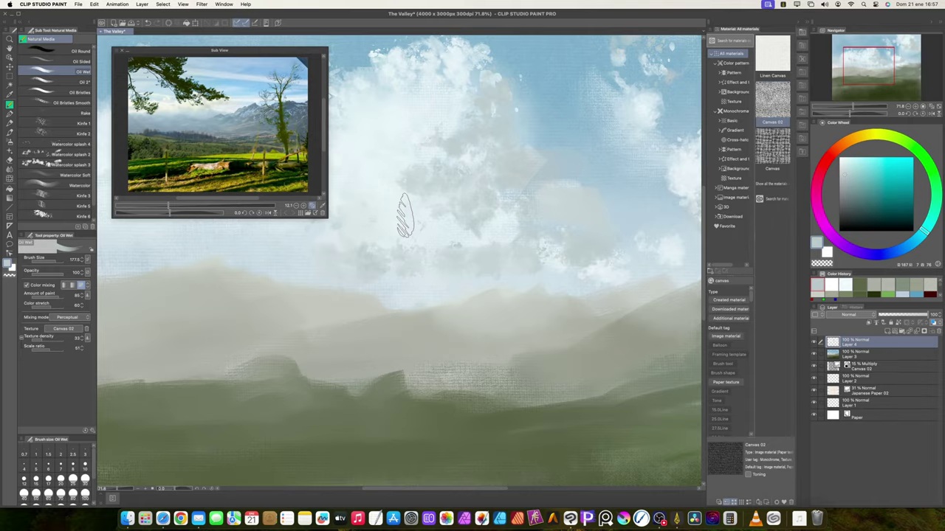
# Blend the cloud bases into the horizon haze and soften the shadows of the large right cloud with a bigger Oil Wet brush.
pyautogui.scroll(-5, 404, 216)
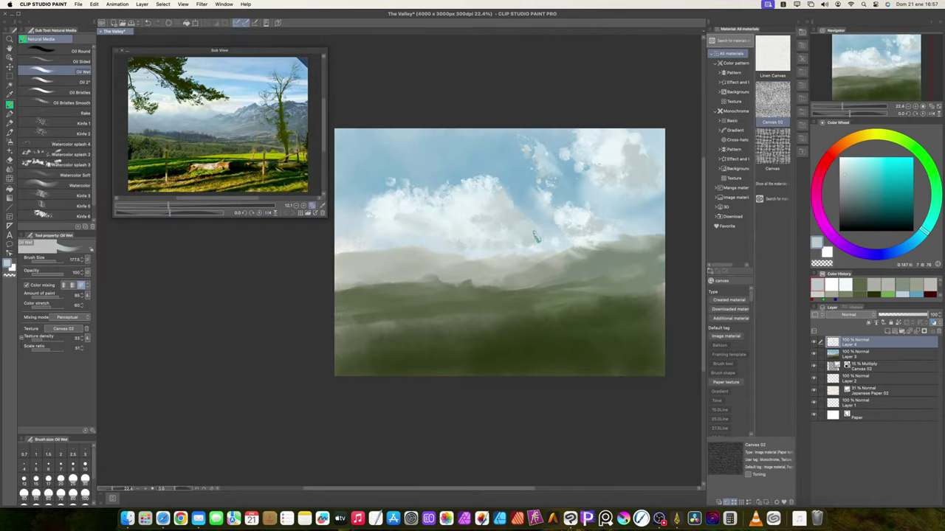
pyautogui.moveTo(605, 251)
pyautogui.mouseDown()
pyautogui.moveTo(535, 246)
pyautogui.moveTo(498, 257)
pyautogui.mouseUp()
pyautogui.press(']')
pyautogui.press(']')
pyautogui.press(']')
pyautogui.moveTo(626, 176); pyautogui.dragTo(618, 155)
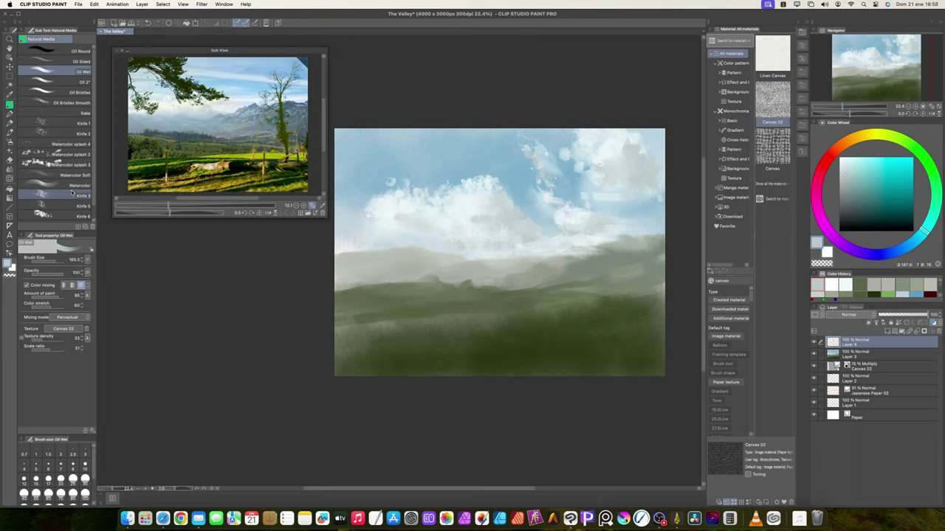
# Glaze sky blue haze over the distant mountains with Watercolor Soft and turn off its color mixing.
pyautogui.click(66, 175)
pyautogui.keyDown('alt'); pyautogui.click(521, 178); pyautogui.keyUp('alt')
pyautogui.click(877, 179)
pyautogui.moveTo(489, 162)
pyautogui.mouseDown()
pyautogui.moveTo(512, 160)
pyautogui.moveTo(464, 138)
pyautogui.moveTo(499, 145)
pyautogui.moveTo(415, 148)
pyautogui.mouseUp()
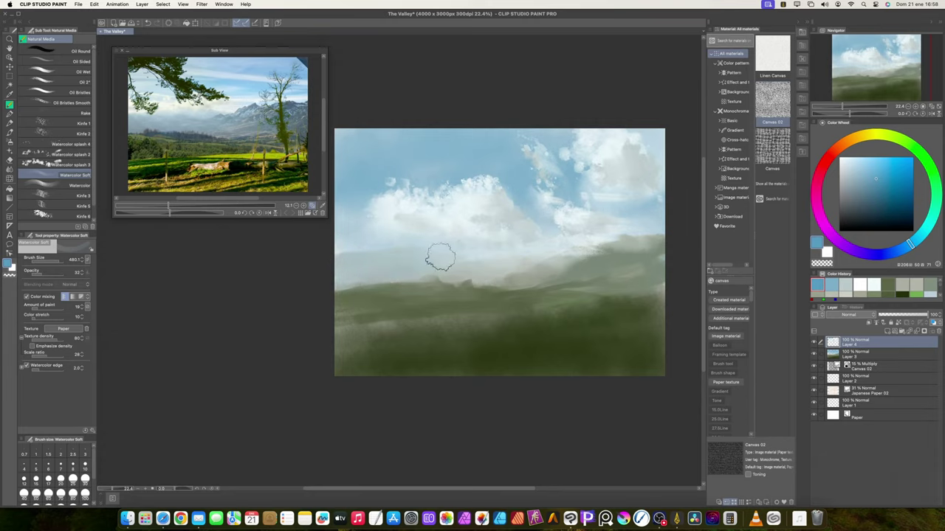
pyautogui.press('c')
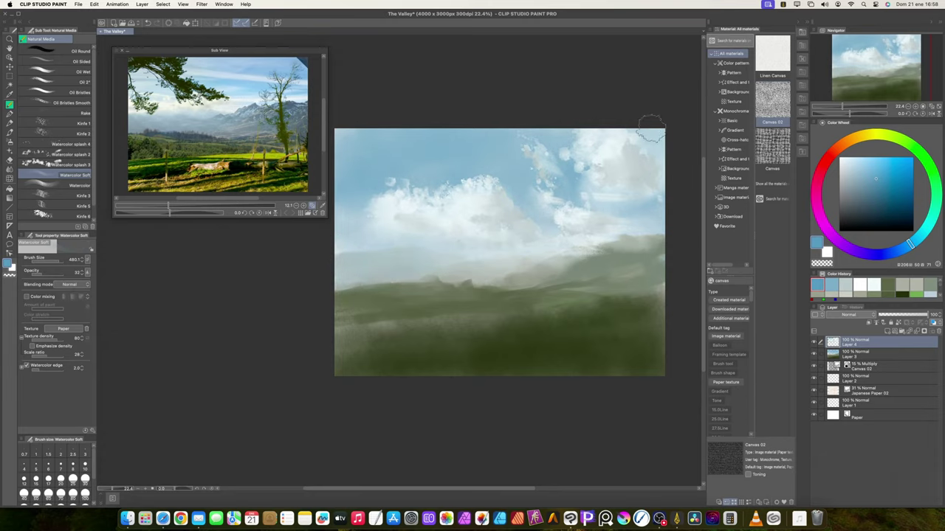
# Glaze blue over the edges of the right-hand clouds with Watercolor Soft and save the painting.
pyautogui.scroll(-4, 567, 195)
pyautogui.scroll(1, 567, 195)
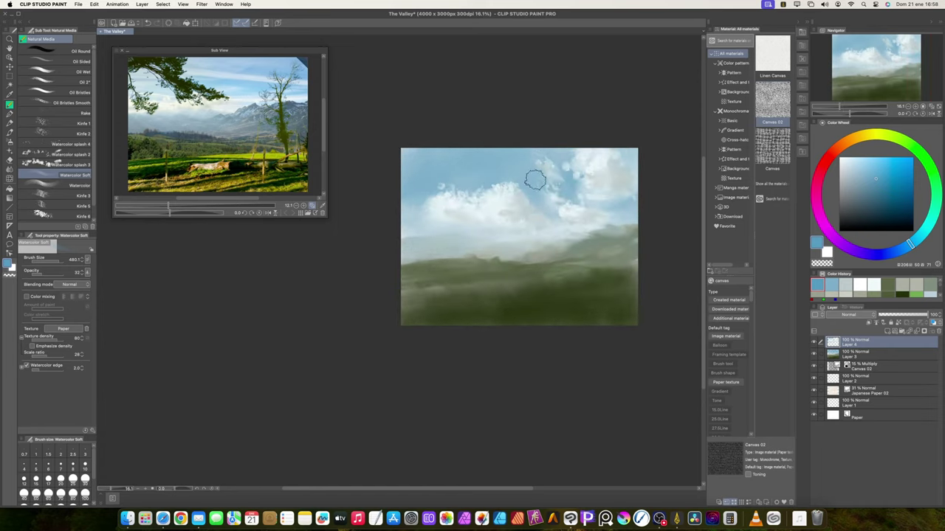
pyautogui.moveTo(621, 175)
pyautogui.mouseDown()
pyautogui.moveTo(625, 194)
pyautogui.moveTo(626, 157)
pyautogui.moveTo(614, 157)
pyautogui.moveTo(626, 192)
pyautogui.mouseUp()
pyautogui.click(64, 275)
pyautogui.scroll(4, 535, 207)
pyautogui.press('super+s')
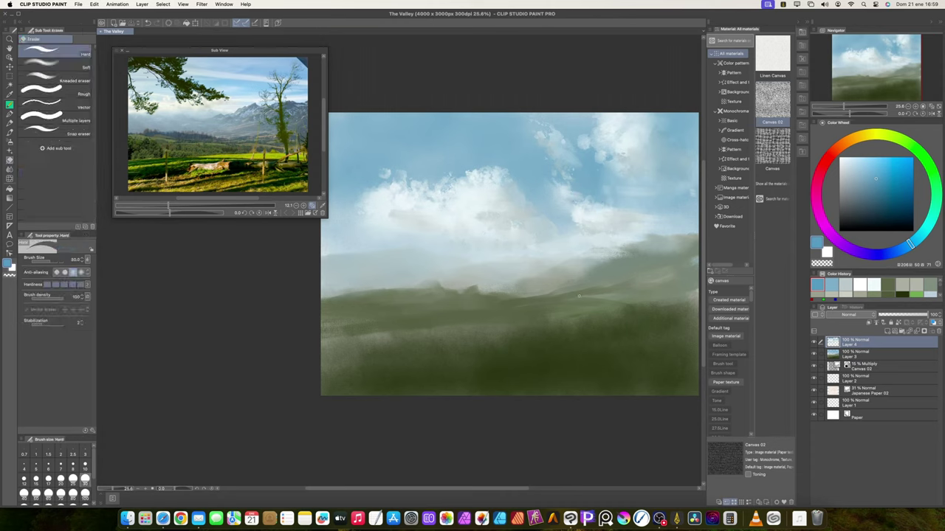
# Erase haze from the right mountain and the central ridge with the Hard eraser at size 158.5.
pyautogui.press('e')
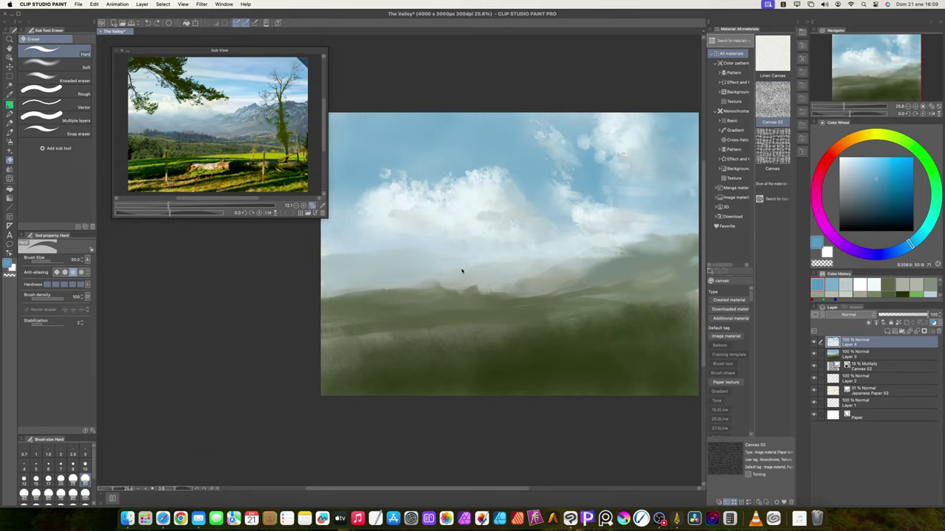
pyautogui.press(']')
pyautogui.moveTo(594, 252)
pyautogui.mouseDown()
pyautogui.moveTo(565, 264)
pyautogui.moveTo(683, 237)
pyautogui.moveTo(683, 245)
pyautogui.mouseUp()
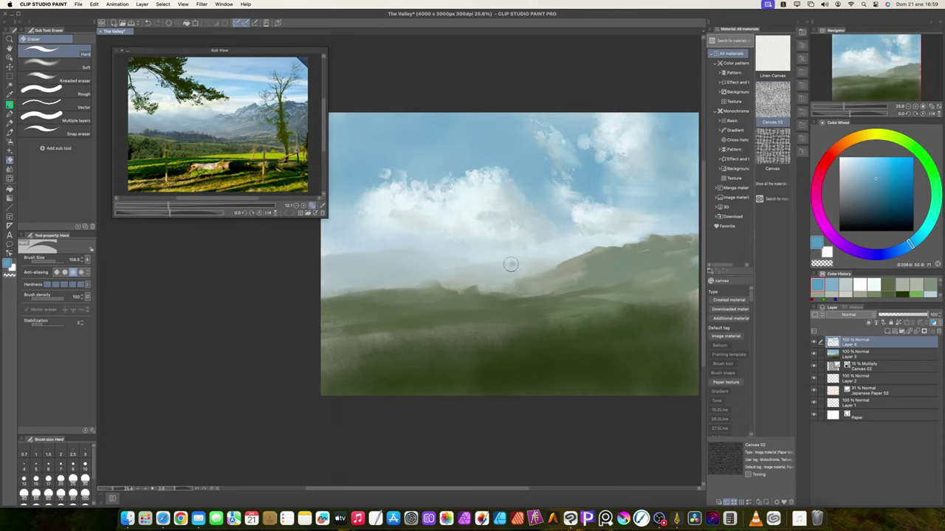
pyautogui.moveTo(510, 263); pyautogui.dragTo(447, 270)
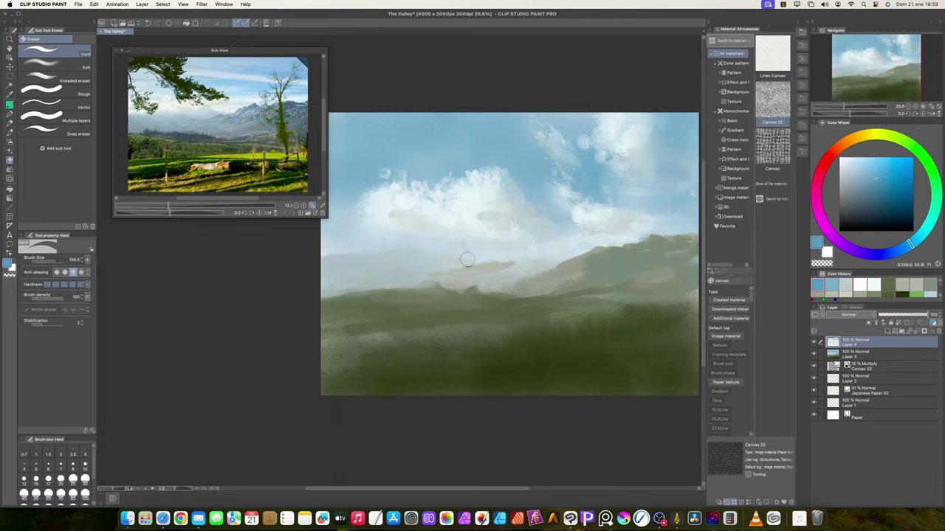
# Define the misty distant mountains and the right slope with the Kinfe 3 brush, using pale blue-grey tones sampled from the painting.
pyautogui.click(10, 107)
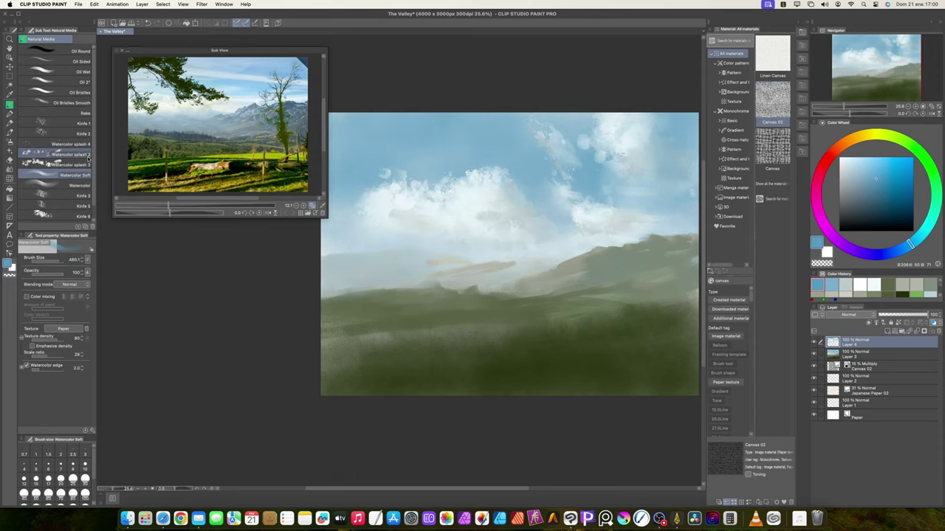
pyautogui.click(77, 196)
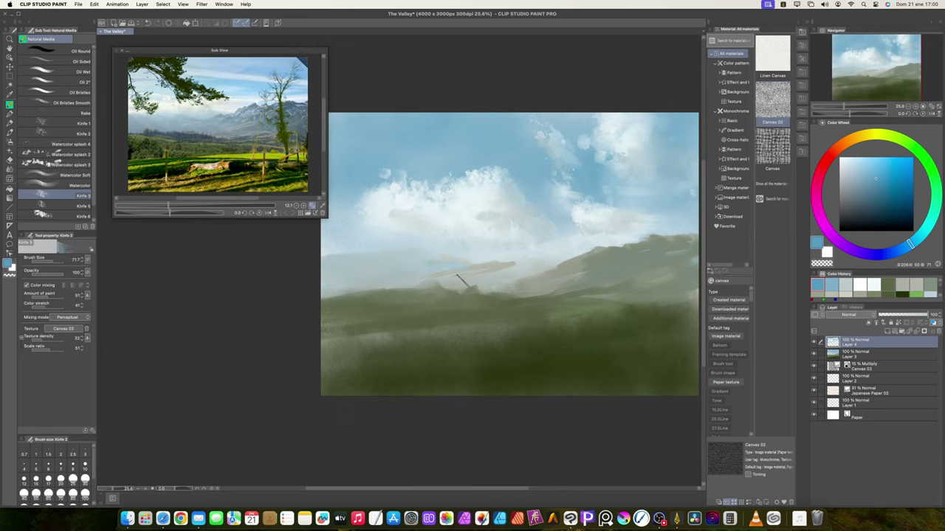
pyautogui.keyDown('alt'); pyautogui.click(508, 264); pyautogui.keyUp('alt')
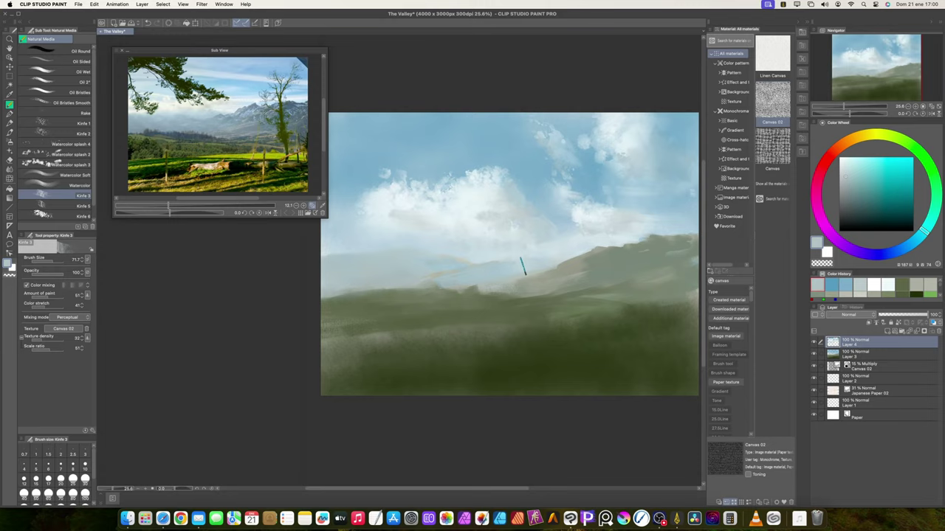
pyautogui.keyDown('alt'); pyautogui.click(413, 253); pyautogui.keyUp('alt')
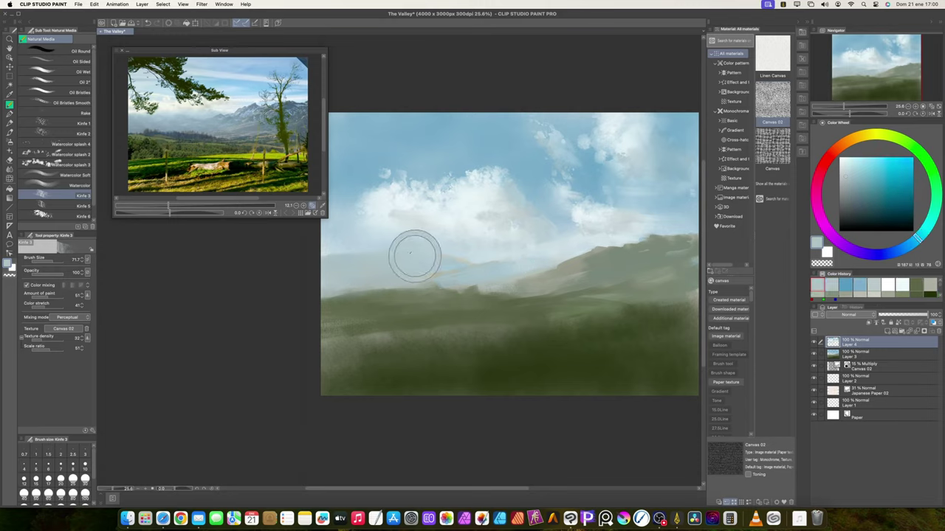
pyautogui.keyDown('alt'); pyautogui.click(375, 255); pyautogui.keyUp('alt')
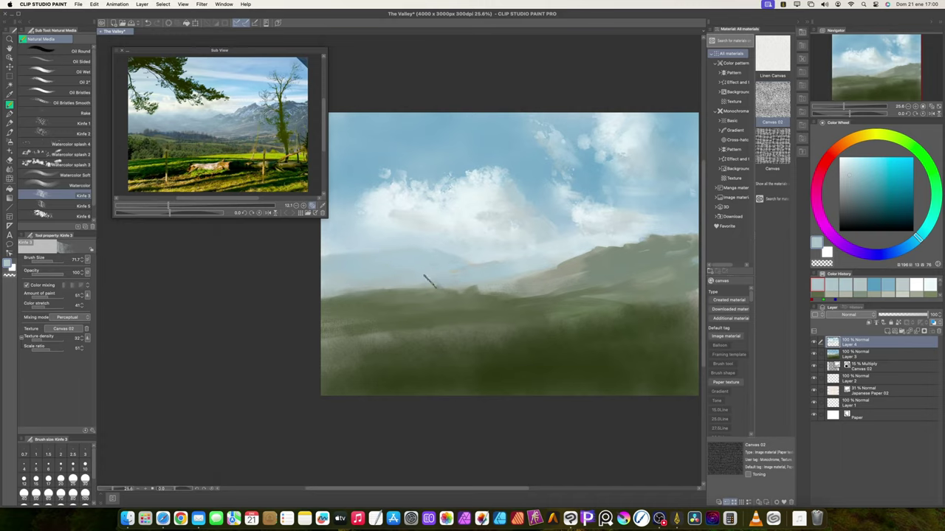
pyautogui.moveTo(526, 287)
pyautogui.mouseDown()
pyautogui.moveTo(582, 267)
pyautogui.moveTo(640, 271)
pyautogui.mouseUp()
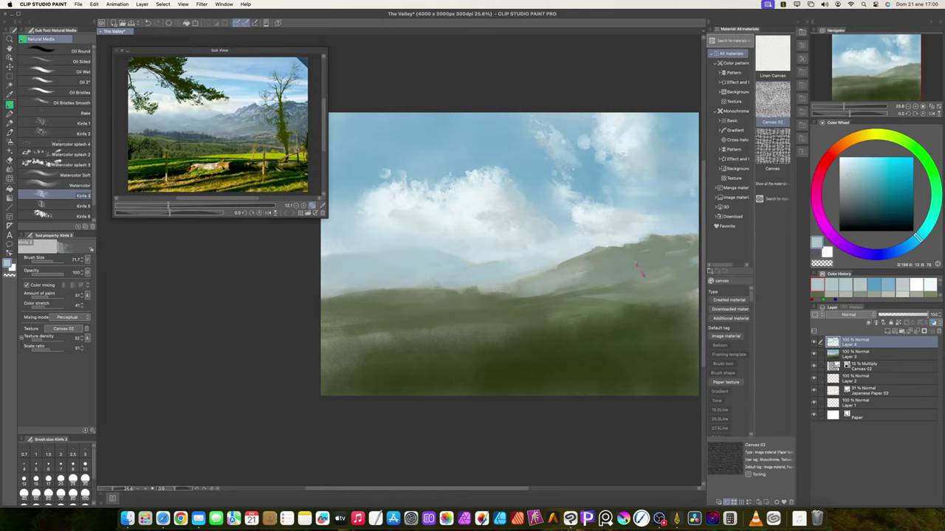
# Turn off color mixing for Kinfe 3 and texture the right mountain and hill mist with sampled grey-green and pale blue.
pyautogui.keyDown('alt'); pyautogui.click(641, 254); pyautogui.keyUp('alt')
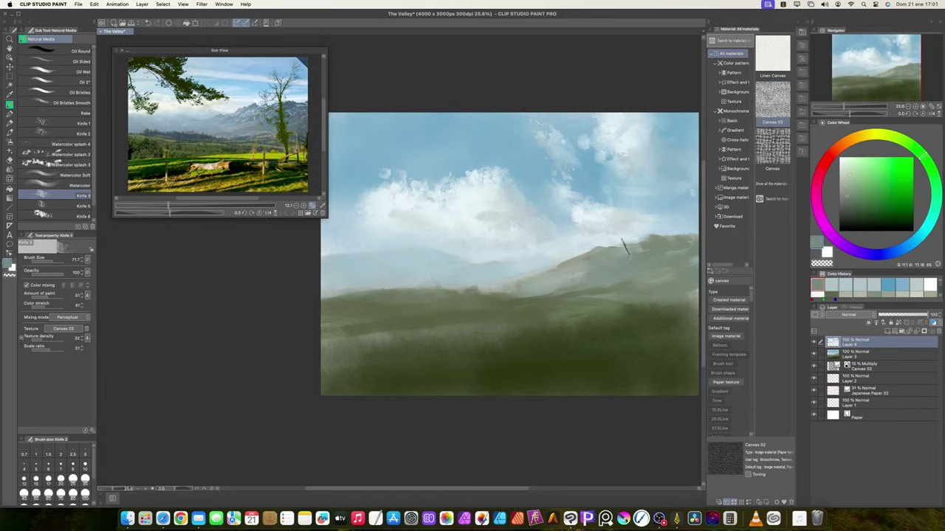
pyautogui.click(27, 285)
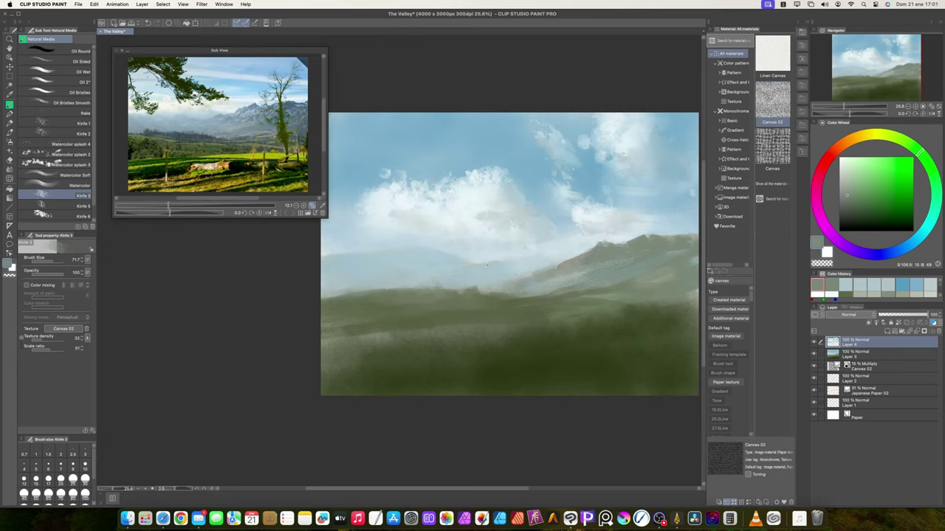
pyautogui.keyDown('alt'); pyautogui.click(481, 285); pyautogui.keyUp('alt')
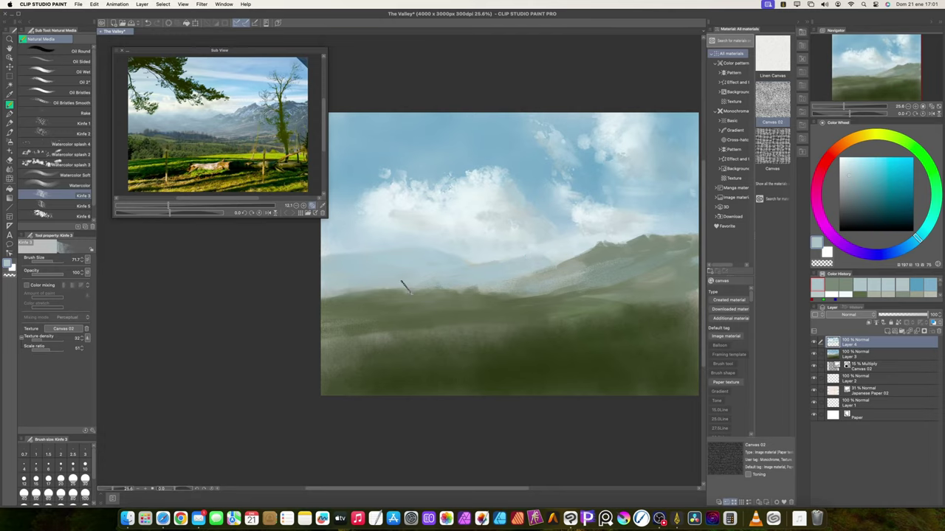
pyautogui.scroll(-5, 589, 270)
pyautogui.scroll(5, 589, 270)
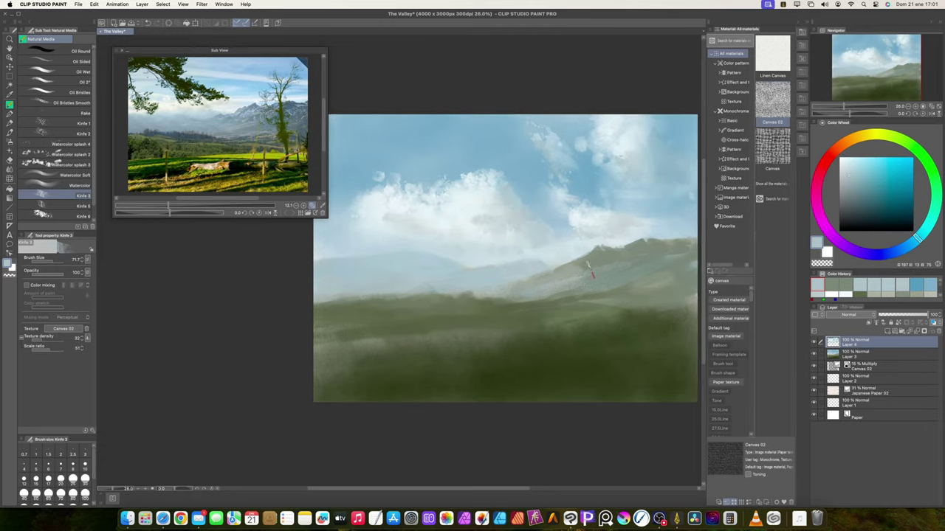
pyautogui.keyDown('alt'); pyautogui.click(649, 250); pyautogui.keyUp('alt')
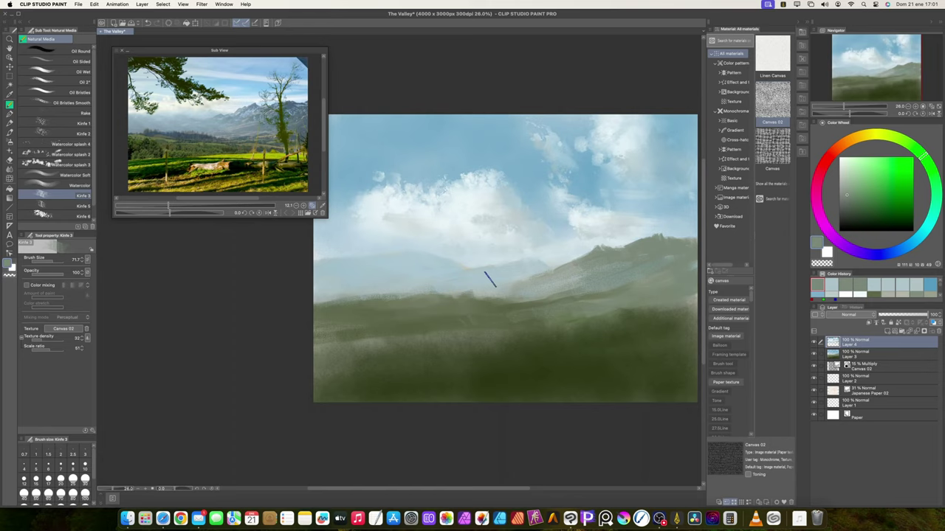
# Paint a small distant peak between the two mountains with Kinfe 3 in a slightly deeper blue-grey.
pyautogui.keyDown('alt'); pyautogui.click(483, 271); pyautogui.keyUp('alt')
pyautogui.click(855, 177)
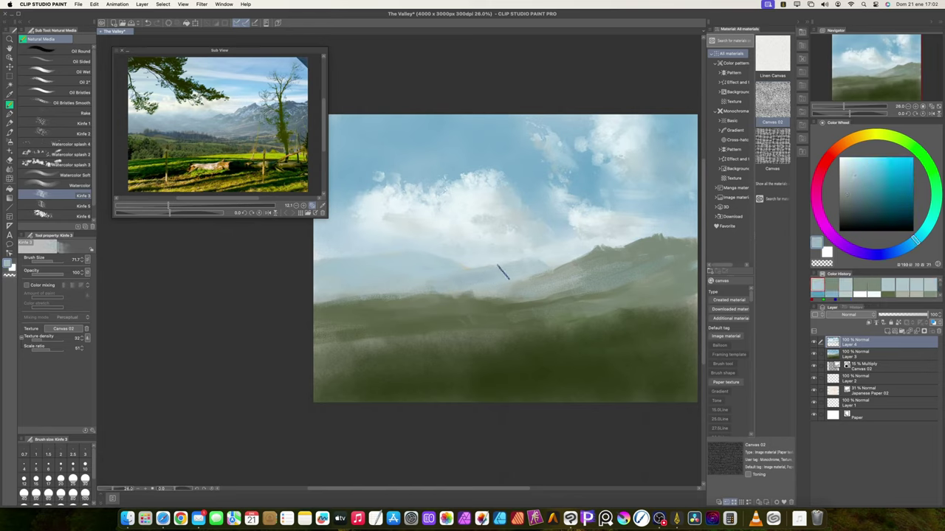
pyautogui.moveTo(502, 273)
pyautogui.mouseDown()
pyautogui.moveTo(533, 273)
pyautogui.moveTo(478, 276)
pyautogui.mouseUp()
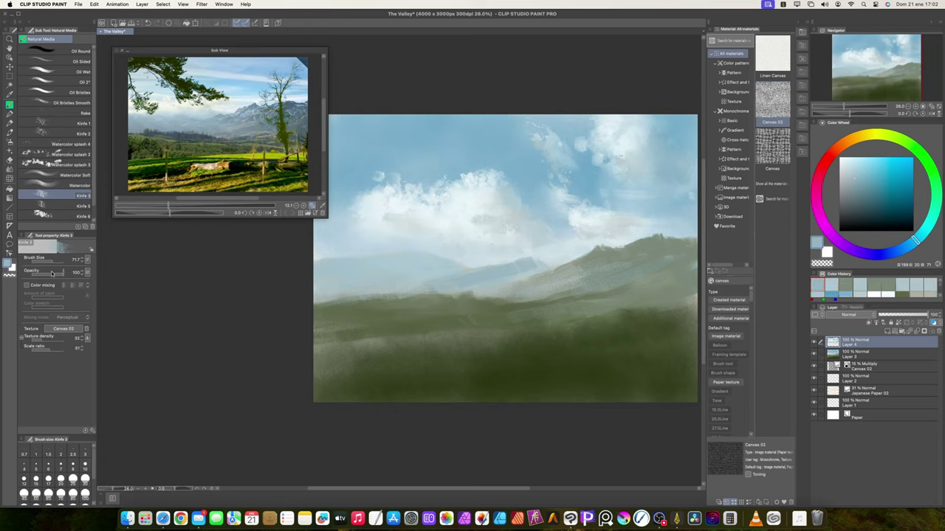
# Turn on color mixing for Kinfe 3, add pale blue streaks across the right slope at size 35.5, and save the painting.
pyautogui.click(40, 285)
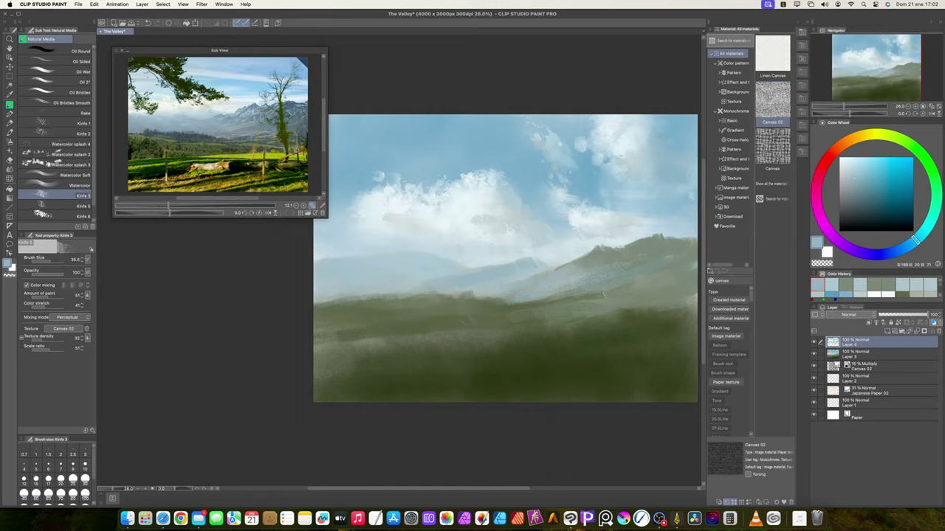
pyautogui.moveTo(603, 295); pyautogui.dragTo(628, 285)
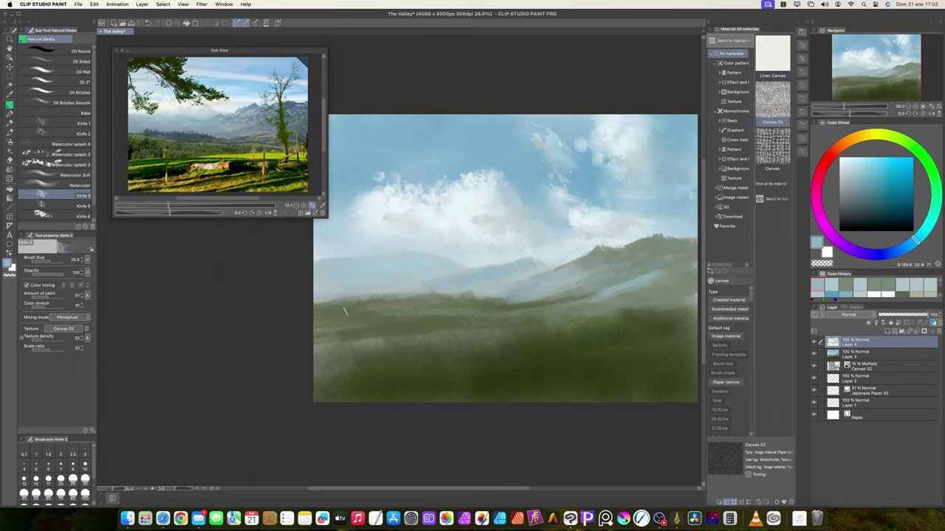
pyautogui.press('super+s')
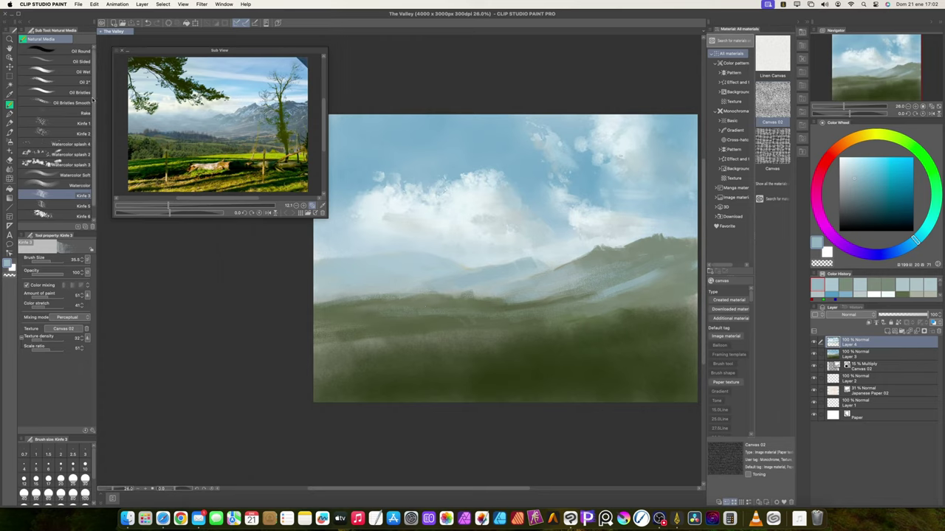
# Repaint the left hill's crest in sampled grey-green with Oil Sided, color mixing off, opacity raised and size 351.2.
pyautogui.click(83, 72)
pyautogui.click(79, 61)
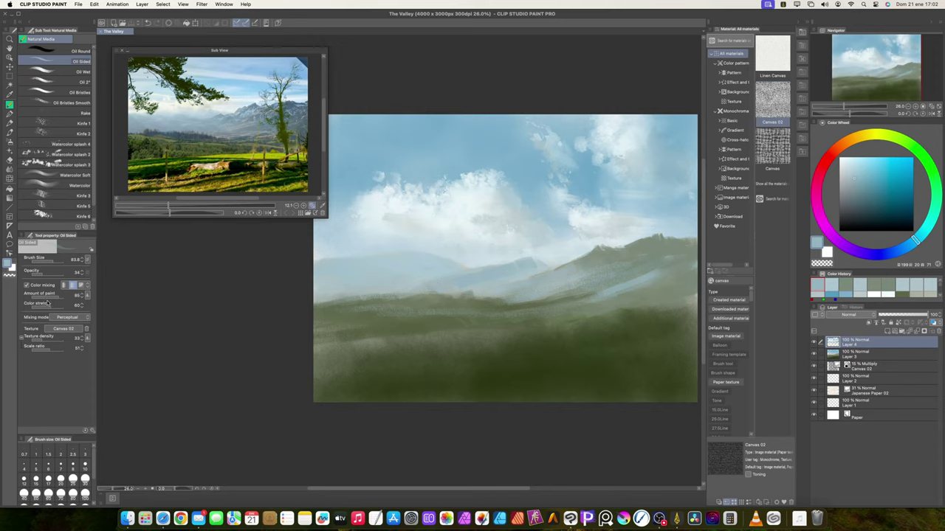
pyautogui.moveTo(369, 289); pyautogui.dragTo(368, 291)
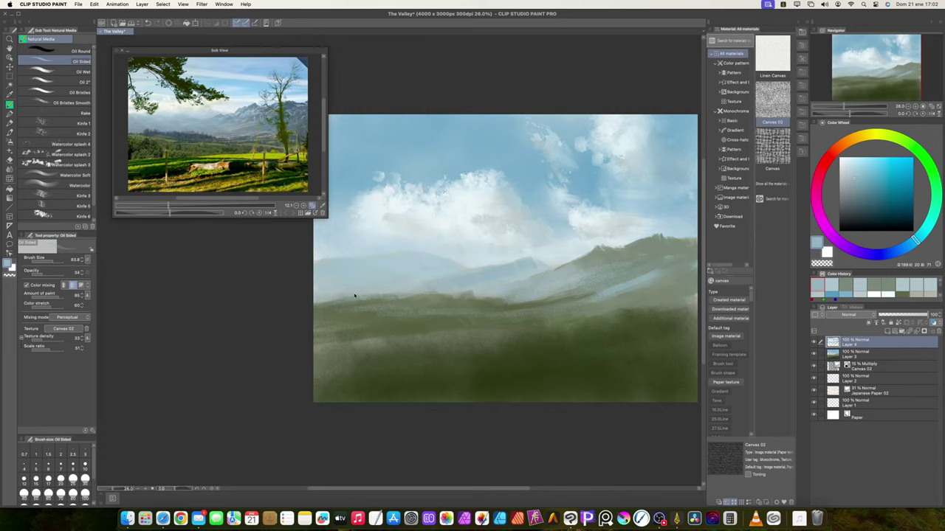
pyautogui.click(32, 286)
pyautogui.keyDown('alt'); pyautogui.click(432, 295); pyautogui.keyUp('alt')
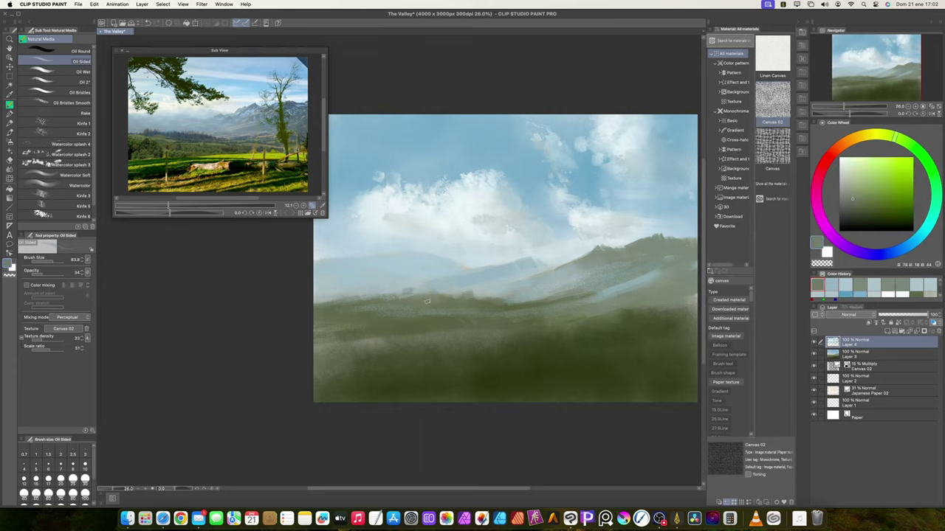
pyautogui.moveTo(48, 273); pyautogui.dragTo(101, 272)
pyautogui.moveTo(375, 295); pyautogui.dragTo(427, 299)
pyautogui.moveTo(397, 301)
pyautogui.mouseDown()
pyautogui.moveTo(421, 301)
pyautogui.moveTo(330, 304)
pyautogui.moveTo(458, 304)
pyautogui.mouseUp()
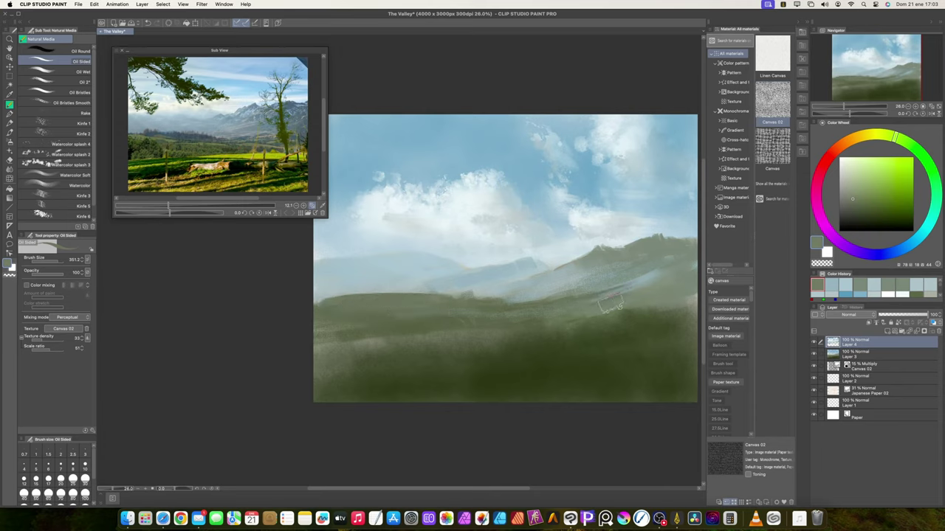
# Paint light green field streaks across the left hill and valley floor with Oil Sided, varying the green and reducing the size to 187.6.
pyautogui.click(867, 188)
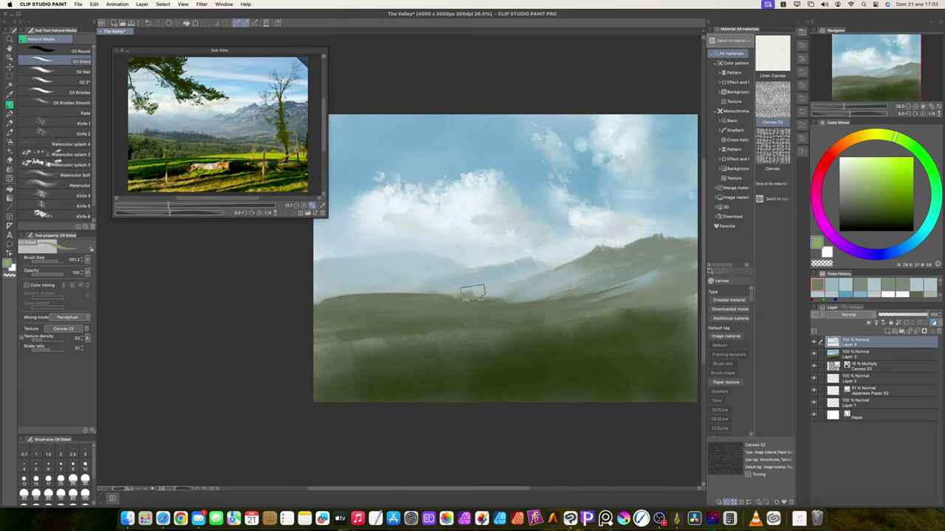
pyautogui.moveTo(472, 311); pyautogui.dragTo(434, 312)
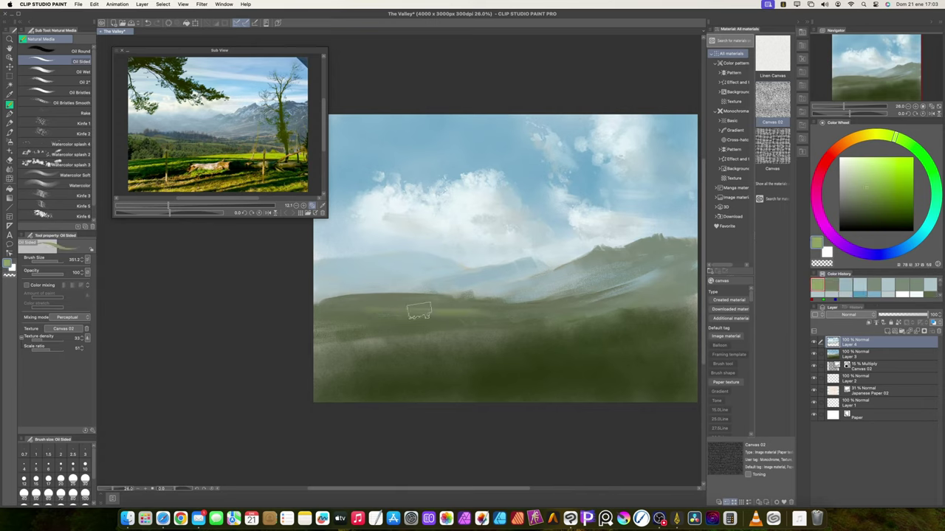
pyautogui.keyDown('alt'); pyautogui.click(335, 301); pyautogui.keyUp('alt')
pyautogui.keyDown('alt'); pyautogui.click(427, 313); pyautogui.keyUp('alt')
pyautogui.moveTo(398, 313)
pyautogui.mouseDown()
pyautogui.moveTo(343, 303)
pyautogui.moveTo(437, 302)
pyautogui.mouseUp()
pyautogui.keyDown('alt'); pyautogui.click(442, 312); pyautogui.keyUp('alt')
pyautogui.click(859, 187)
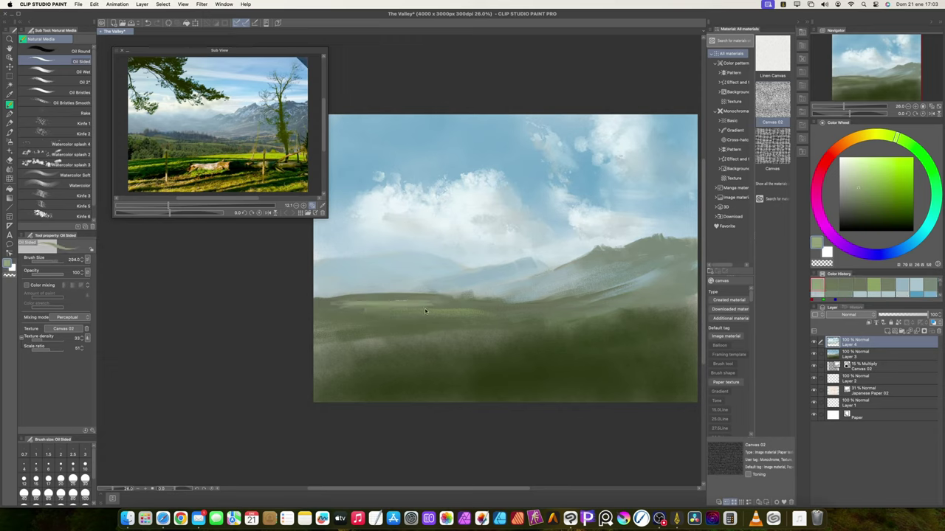
pyautogui.press(']')
pyautogui.moveTo(314, 306)
pyautogui.mouseDown()
pyautogui.moveTo(433, 322)
pyautogui.moveTo(506, 307)
pyautogui.moveTo(573, 312)
pyautogui.moveTo(552, 302)
pyautogui.moveTo(628, 289)
pyautogui.moveTo(635, 313)
pyautogui.moveTo(600, 303)
pyautogui.moveTo(533, 306)
pyautogui.moveTo(646, 283)
pyautogui.moveTo(645, 301)
pyautogui.moveTo(607, 318)
pyautogui.mouseUp()
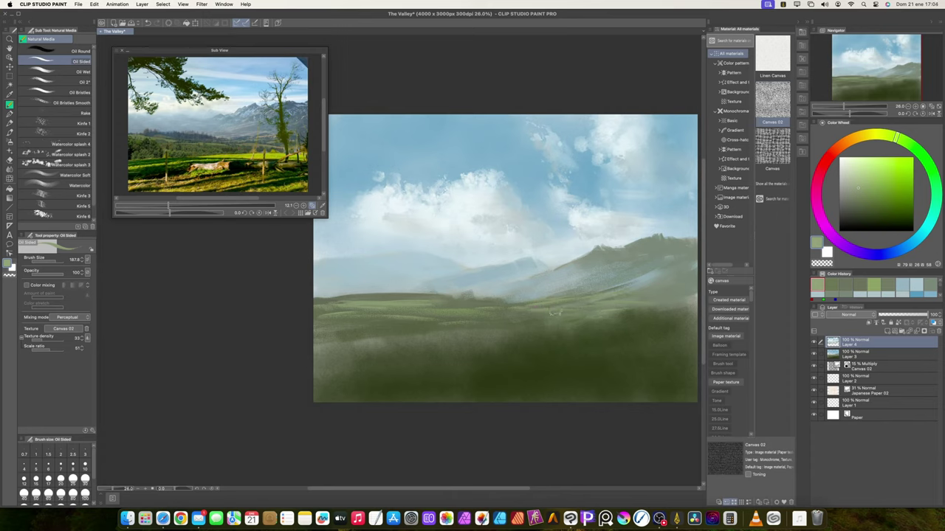
# Paint a distant tree line along the left hill's crest in grey-green with Watercolor splash 3, color mixing off, and save the painting.
pyautogui.click(60, 165)
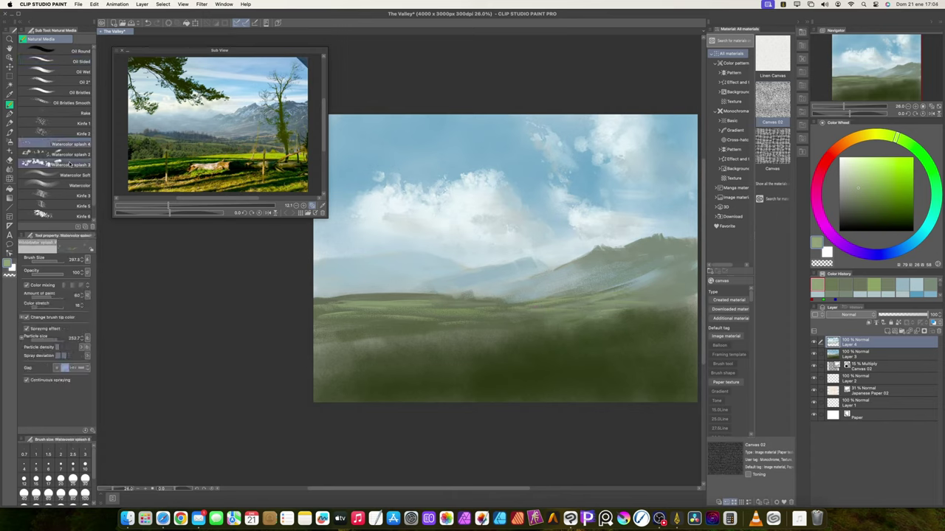
pyautogui.moveTo(347, 296); pyautogui.dragTo(352, 295)
pyautogui.click(27, 285)
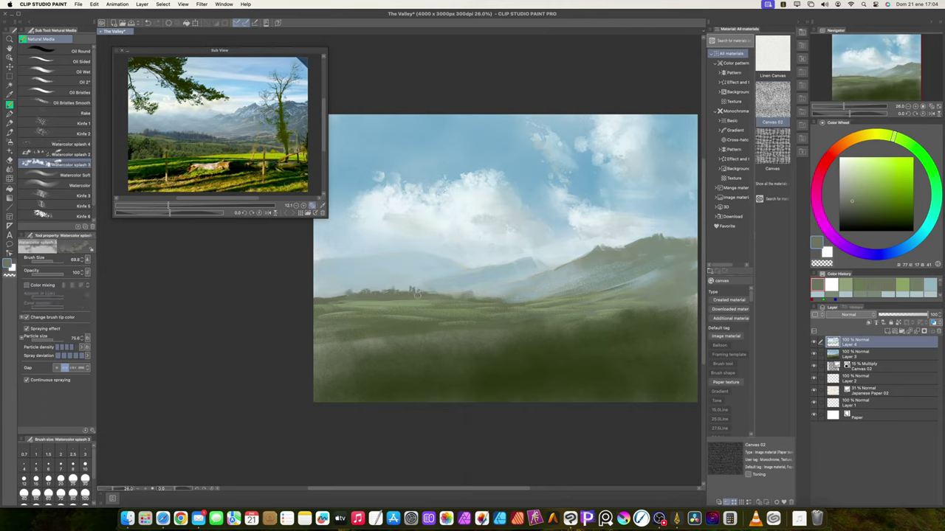
pyautogui.moveTo(464, 296); pyautogui.dragTo(499, 297)
pyautogui.moveTo(328, 294); pyautogui.dragTo(339, 295)
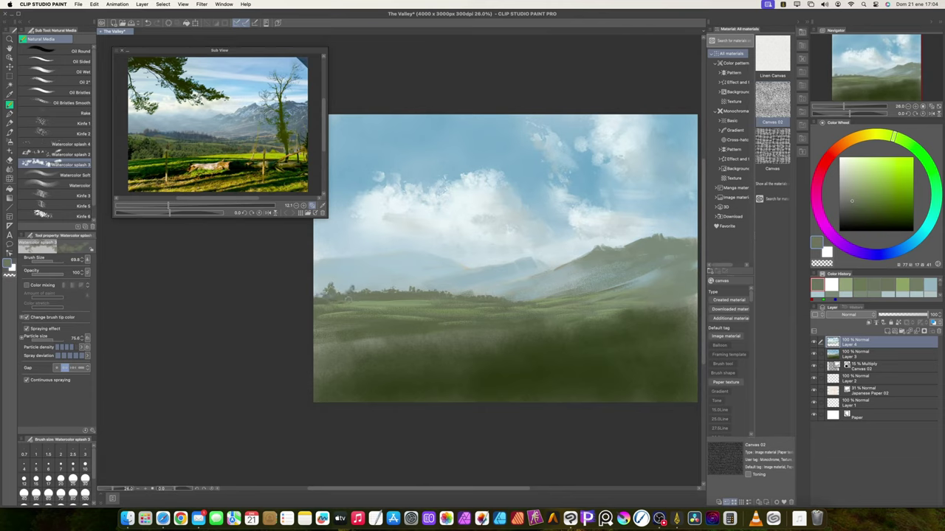
pyautogui.press('super+s')
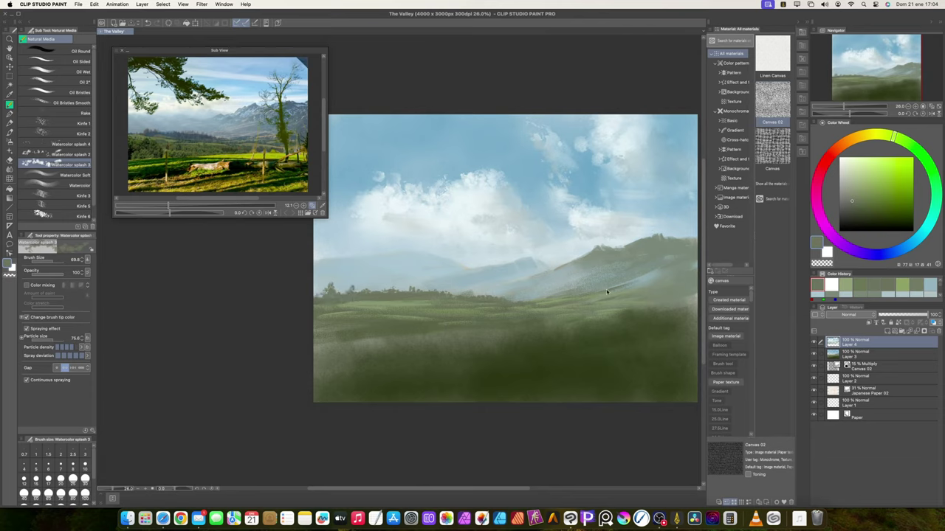
pyautogui.click(320, 297)
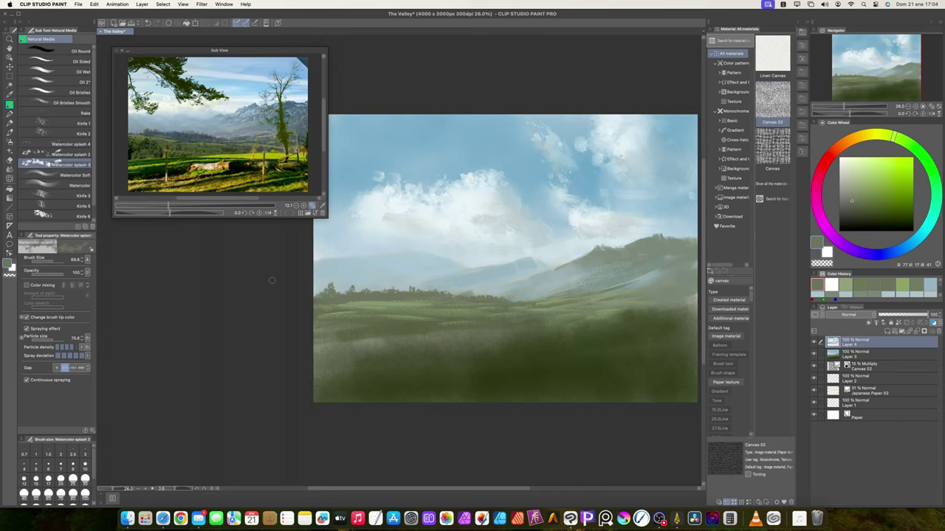
# Sample the distant peak's pale blue and try a Kinfe 3 stroke on the right mountain with color mixing off.
pyautogui.click(52, 195)
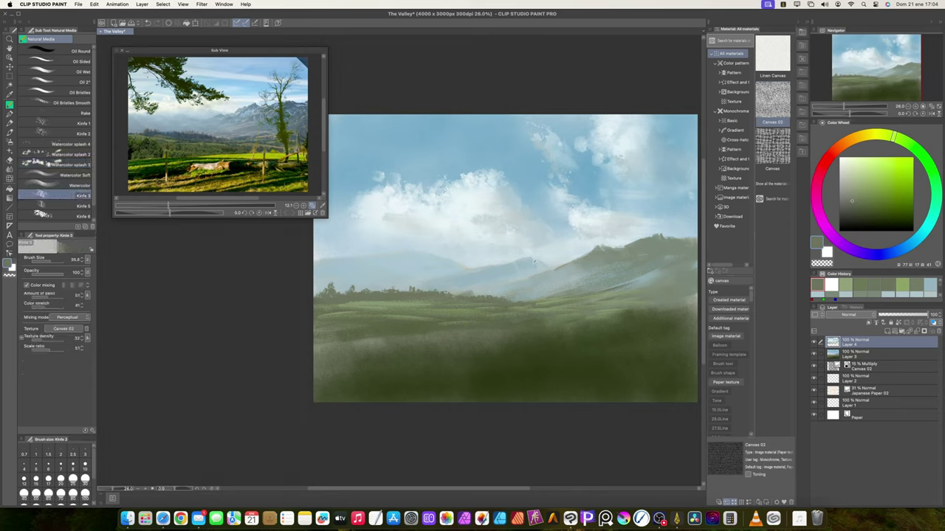
pyautogui.keyDown('alt'); pyautogui.click(535, 261); pyautogui.keyUp('alt')
pyautogui.click(43, 285)
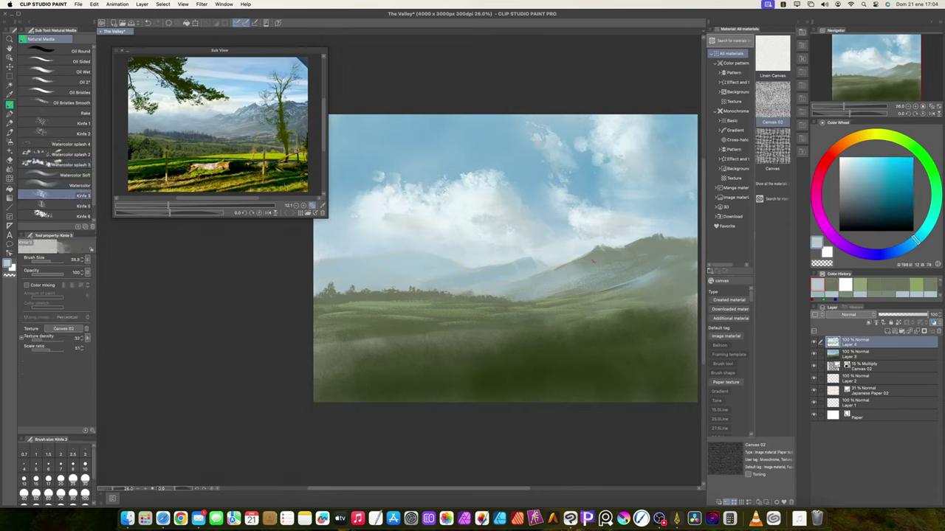
pyautogui.moveTo(599, 250); pyautogui.dragTo(591, 264)
pyautogui.press('super+z')
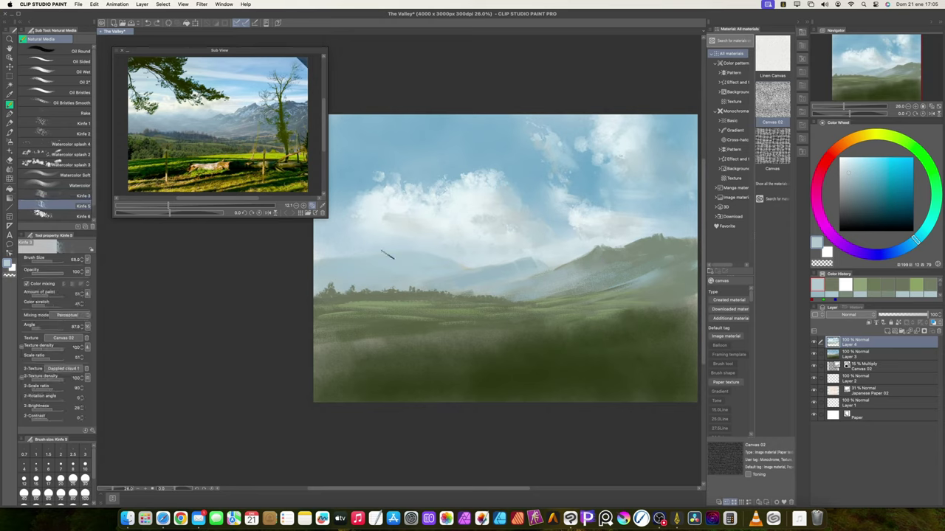
# Texture the right mountain and the distant peaks with pale blue snow using Kinfe 5, color mixing off and angle set to 0.0.
pyautogui.click(27, 284)
pyautogui.scroll(3, 602, 252)
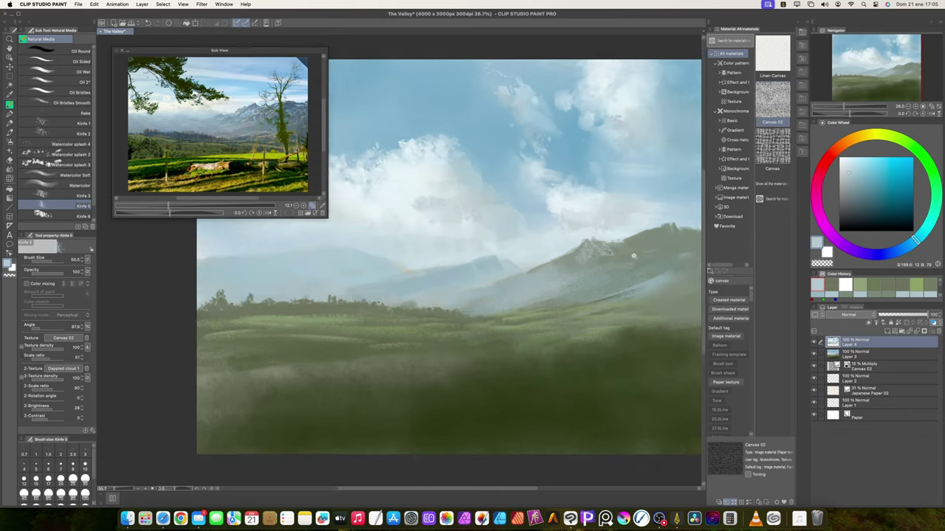
pyautogui.moveTo(586, 251); pyautogui.dragTo(580, 249)
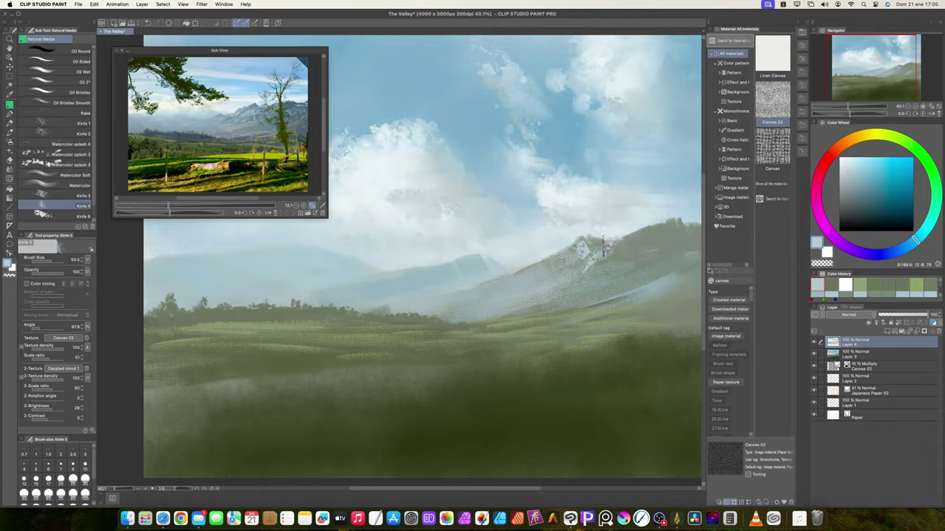
pyautogui.scroll(-4, 603, 247)
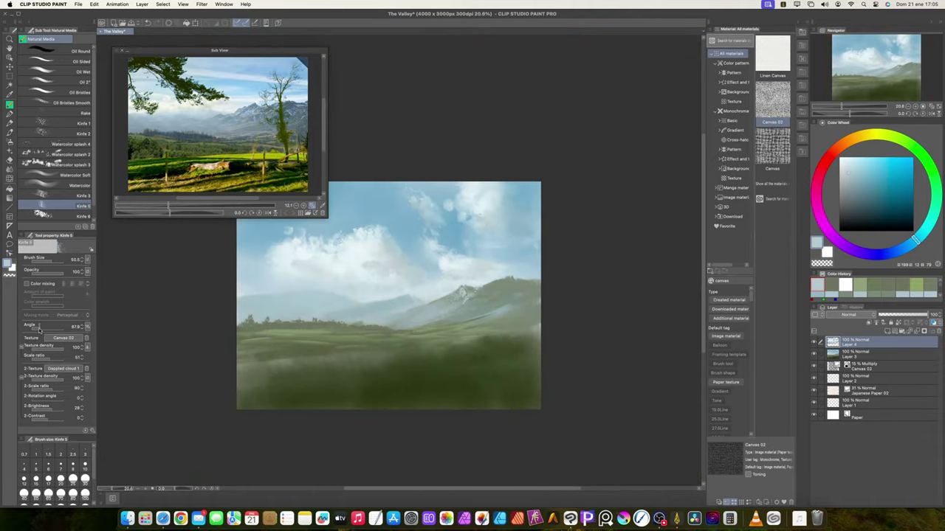
pyautogui.moveTo(39, 329); pyautogui.dragTo(24, 329)
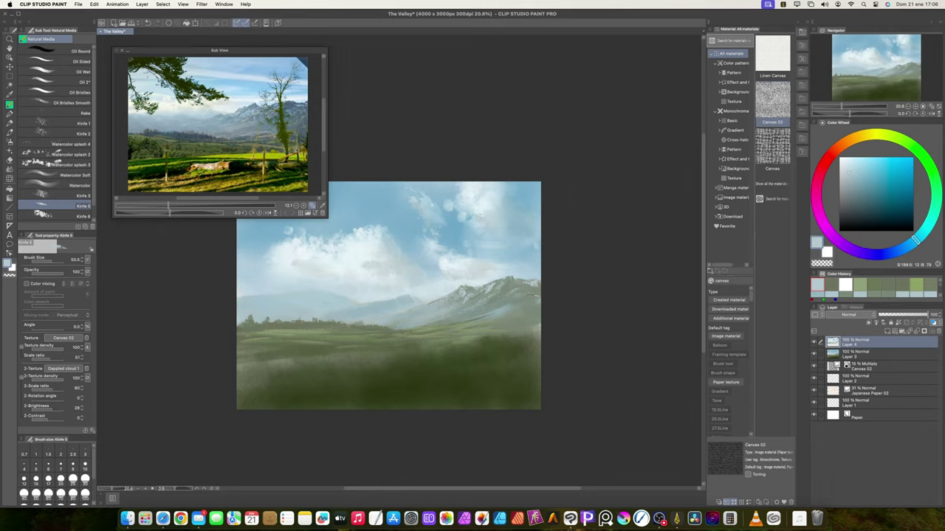
pyautogui.keyDown('alt'); pyautogui.click(410, 297); pyautogui.keyUp('alt')
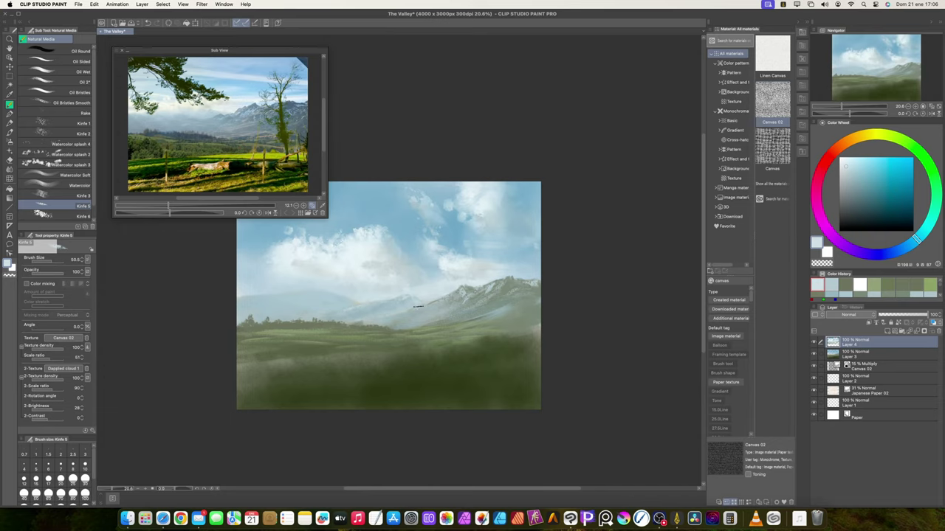
pyautogui.hscroll(-5, 418, 299)
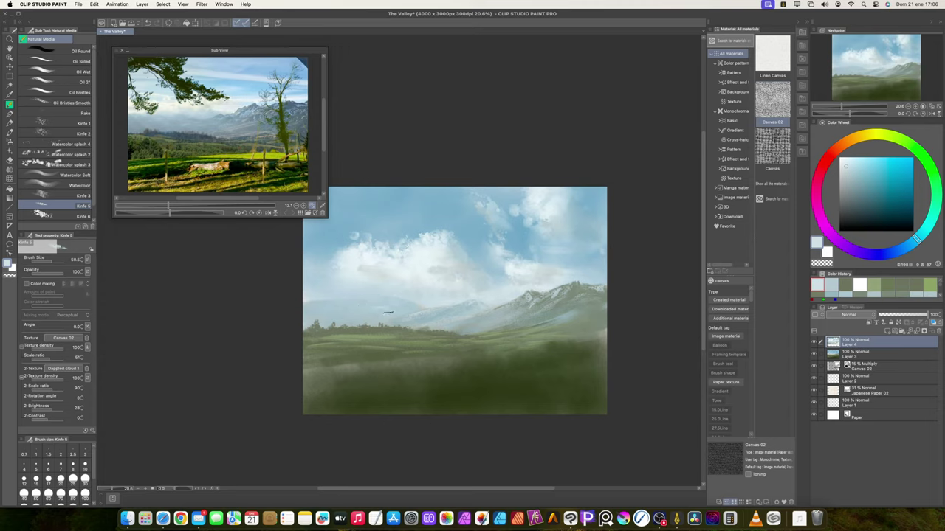
# Texture the right mountain's lower slopes and the valley field with sampled greens using Kinfe 5, raising the size to 117.4.
pyautogui.keyDown('alt'); pyautogui.click(534, 326); pyautogui.keyUp('alt')
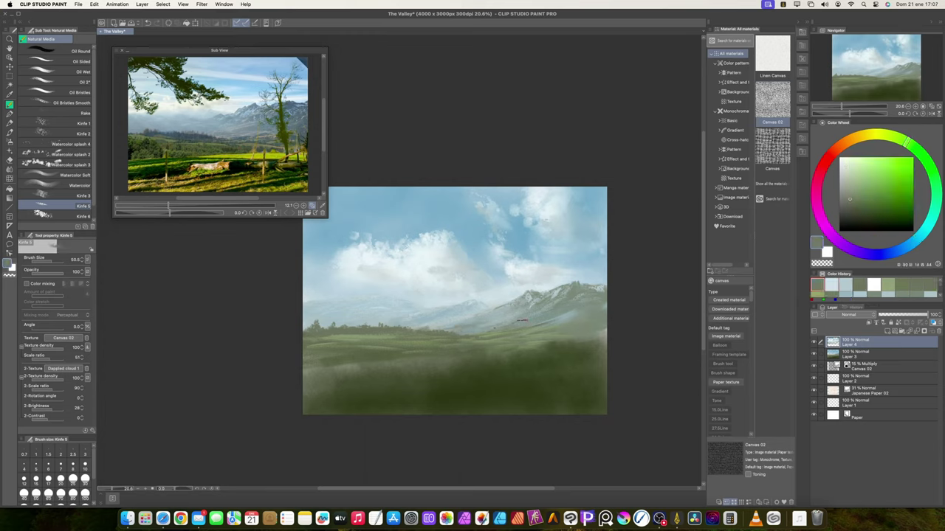
pyautogui.moveTo(558, 326)
pyautogui.mouseDown()
pyautogui.moveTo(601, 327)
pyautogui.moveTo(563, 327)
pyautogui.mouseUp()
pyautogui.keyDown('alt'); pyautogui.click(539, 314); pyautogui.keyUp('alt')
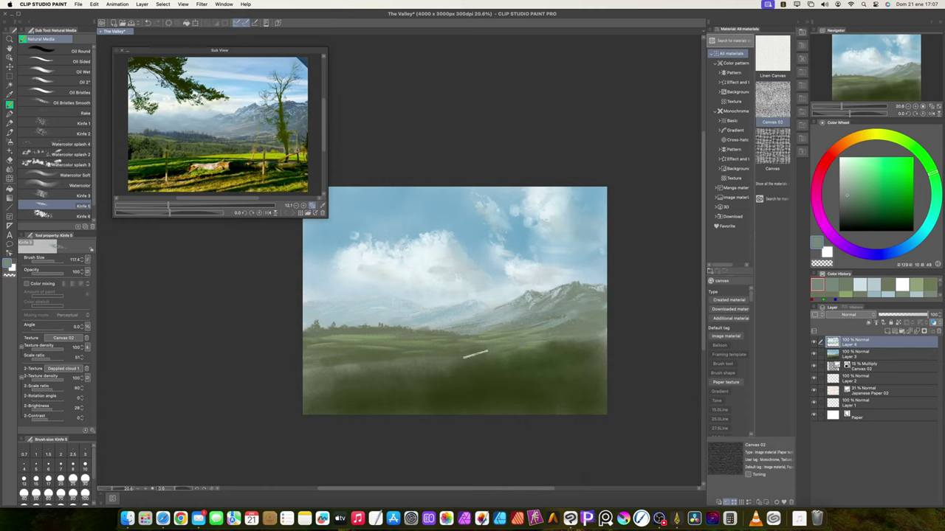
pyautogui.keyDown('alt'); pyautogui.click(376, 337); pyautogui.keyUp('alt')
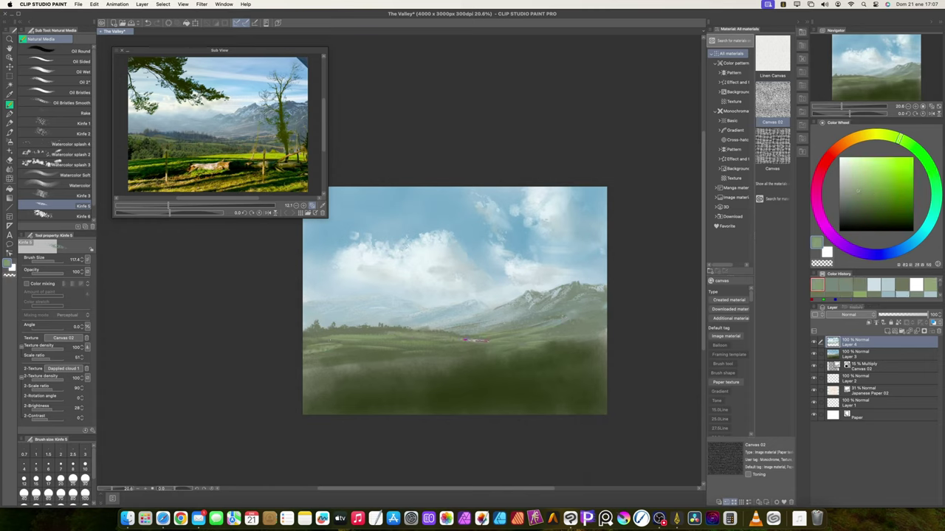
# Scatter small bushes over the middle field in sampled dark green with Watercolor splash 2, and turn off its color mixing.
pyautogui.click(49, 155)
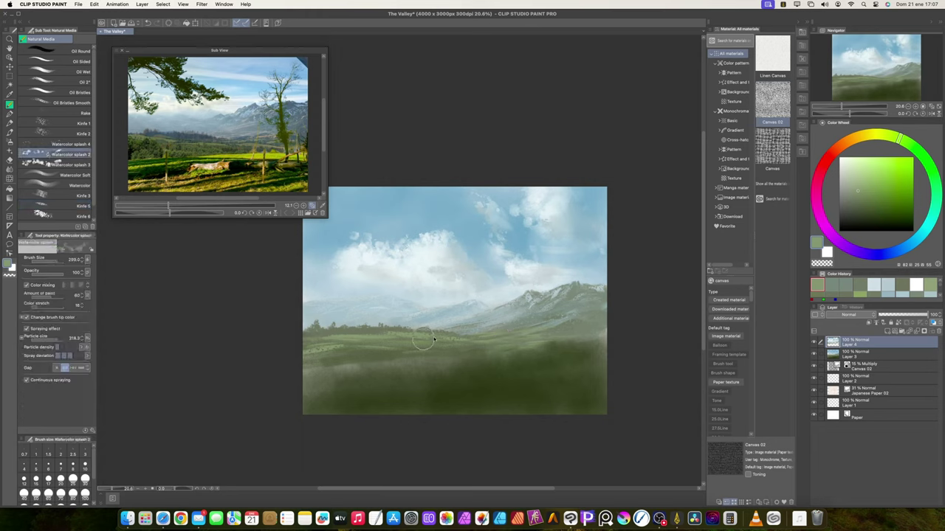
pyautogui.keyDown('alt'); pyautogui.click(376, 332); pyautogui.keyUp('alt')
pyautogui.moveTo(442, 341); pyautogui.dragTo(433, 341)
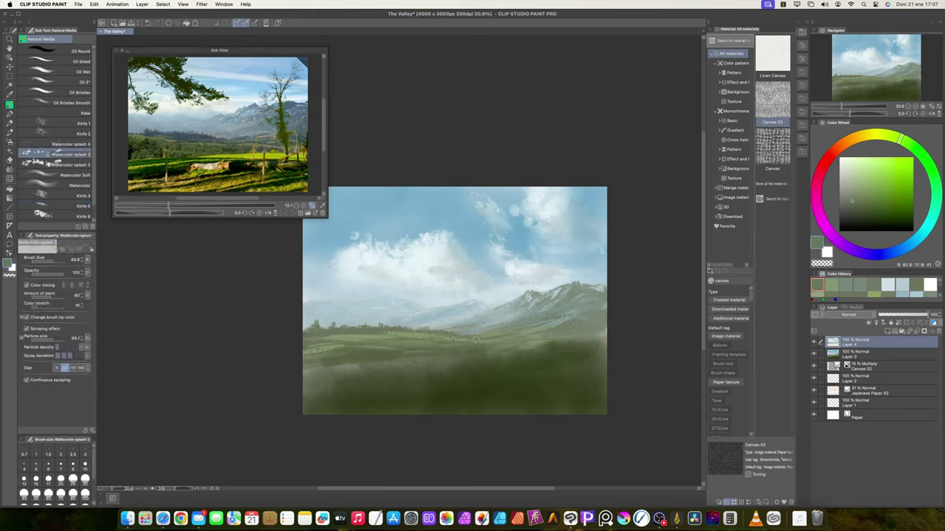
pyautogui.moveTo(493, 343); pyautogui.dragTo(497, 345)
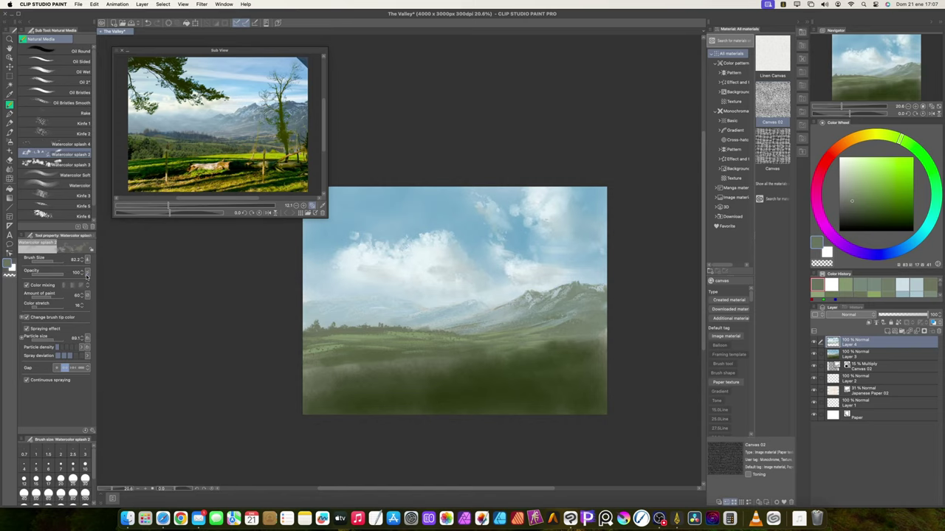
pyautogui.click(27, 285)
# Dab fine tree detail along the left field's upper edge with Watercolor splash 4 in a darker green.
pyautogui.click(68, 145)
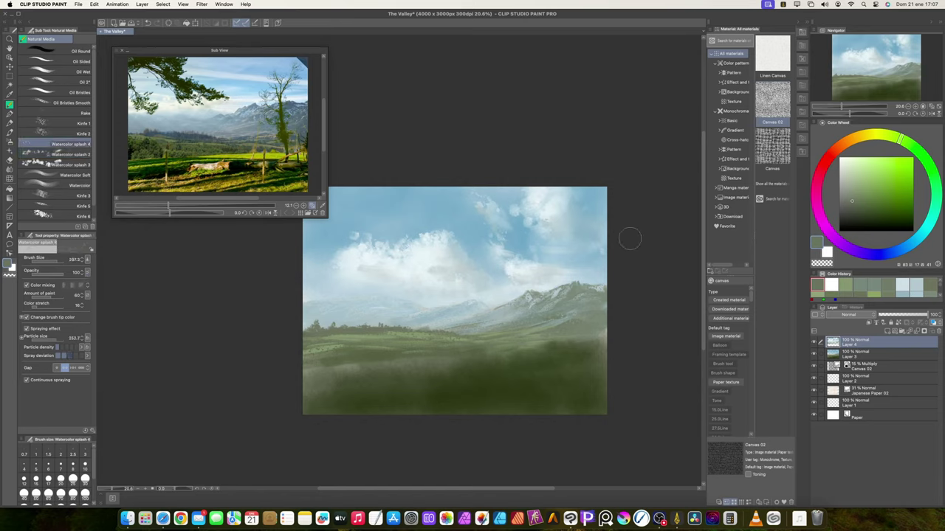
pyautogui.click(858, 210)
pyautogui.moveTo(355, 330); pyautogui.dragTo(440, 335)
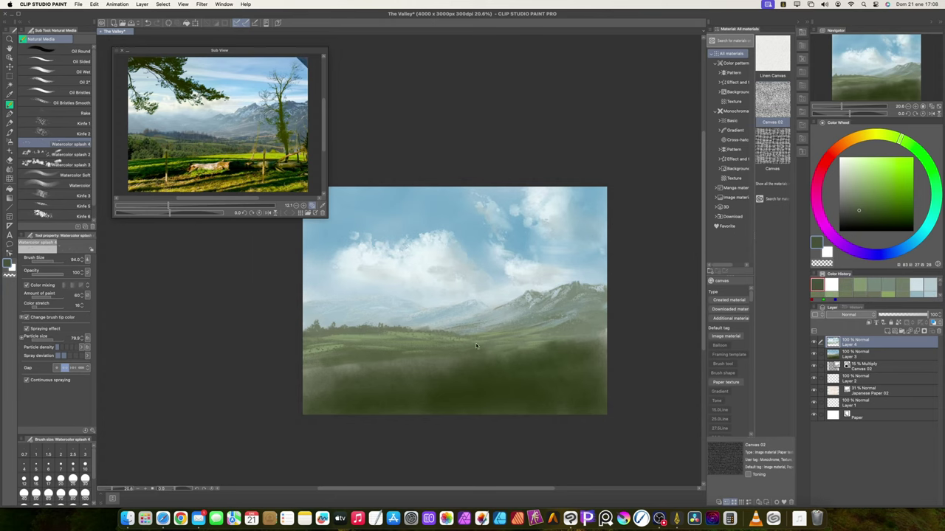
# Thicken the tree line on the left hill and add trees across the right slope with Watercolor splash 2 in sampled green.
pyautogui.scroll(3, 504, 341)
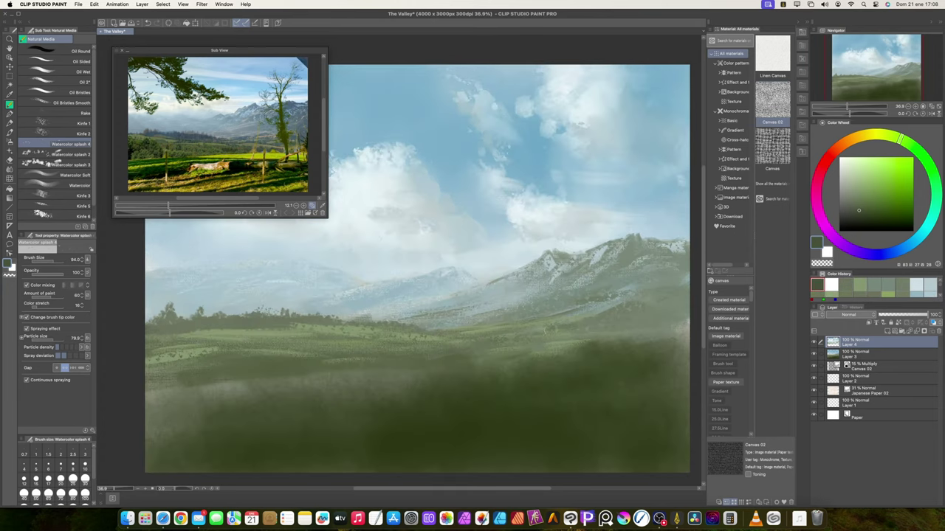
pyautogui.press(',')
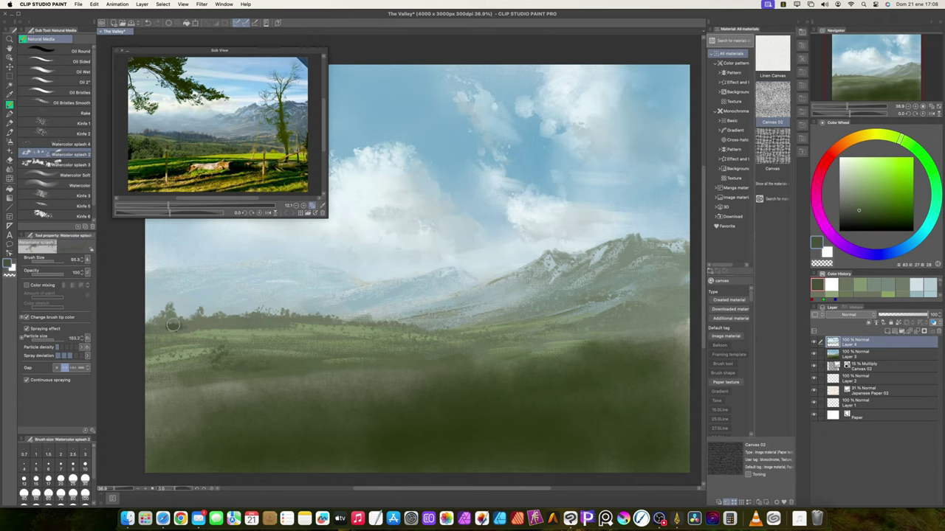
pyautogui.press('super+z')
pyautogui.keyDown('alt'); pyautogui.click(225, 321); pyautogui.keyUp('alt')
pyautogui.moveTo(169, 326)
pyautogui.mouseDown()
pyautogui.moveTo(342, 317)
pyautogui.moveTo(440, 338)
pyautogui.mouseUp()
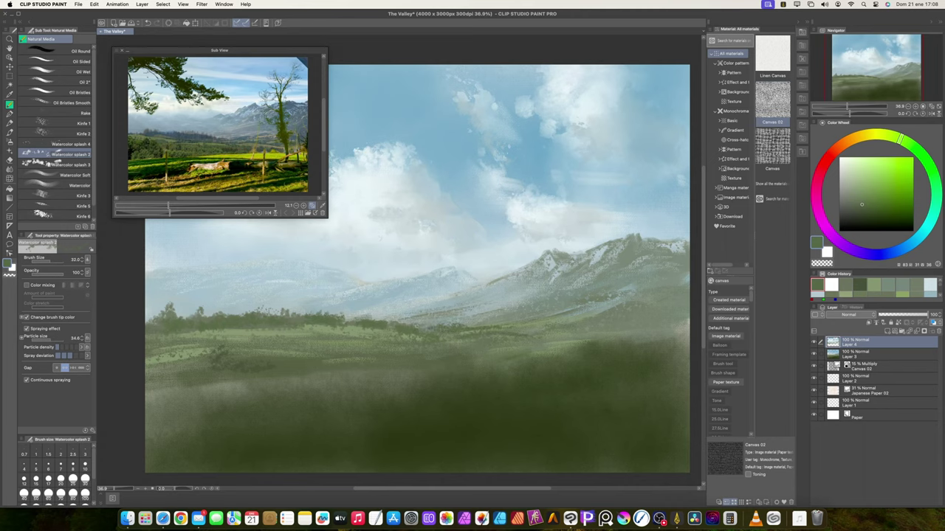
pyautogui.scroll(-3, 548, 327)
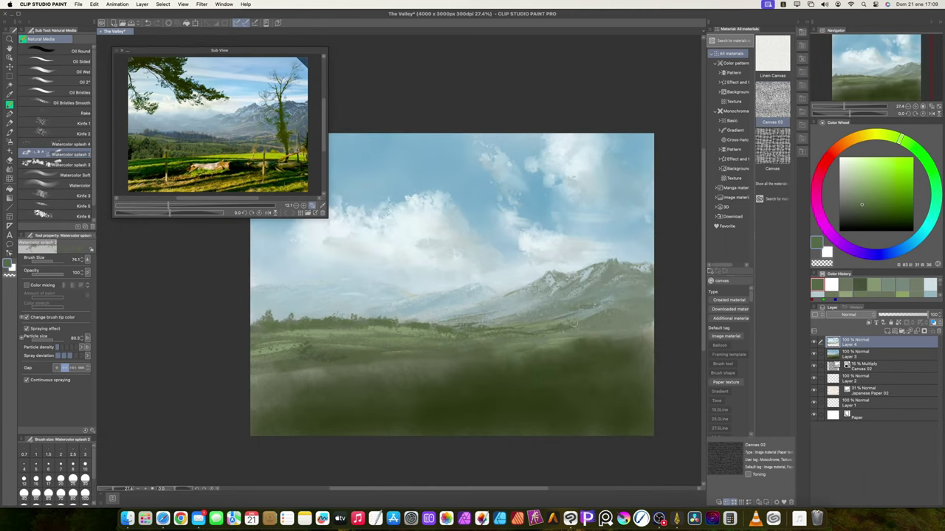
pyautogui.moveTo(574, 322)
pyautogui.mouseDown()
pyautogui.moveTo(627, 332)
pyautogui.moveTo(640, 317)
pyautogui.moveTo(630, 308)
pyautogui.moveTo(496, 327)
pyautogui.mouseUp()
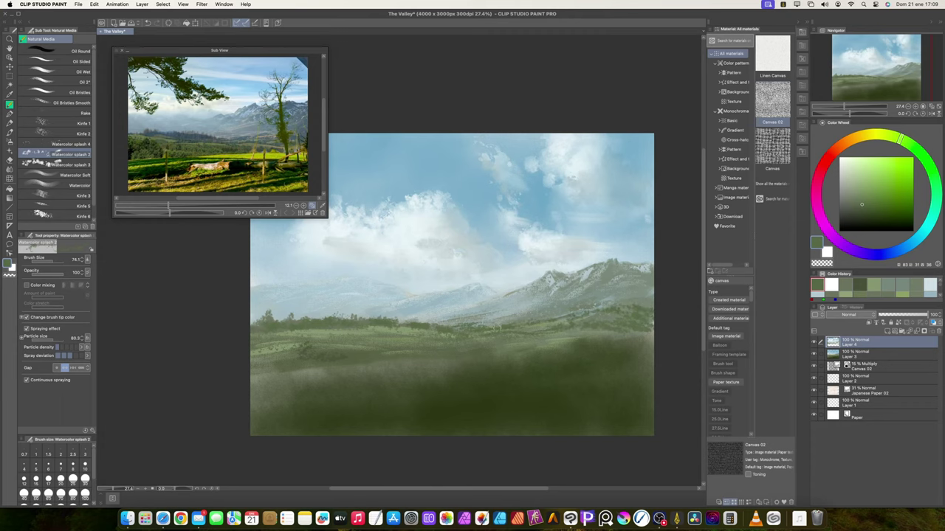
# Paint a band of larger dark green trees across the middle ground below the light field with Watercolor splash 2.
pyautogui.scroll(1, 610, 329)
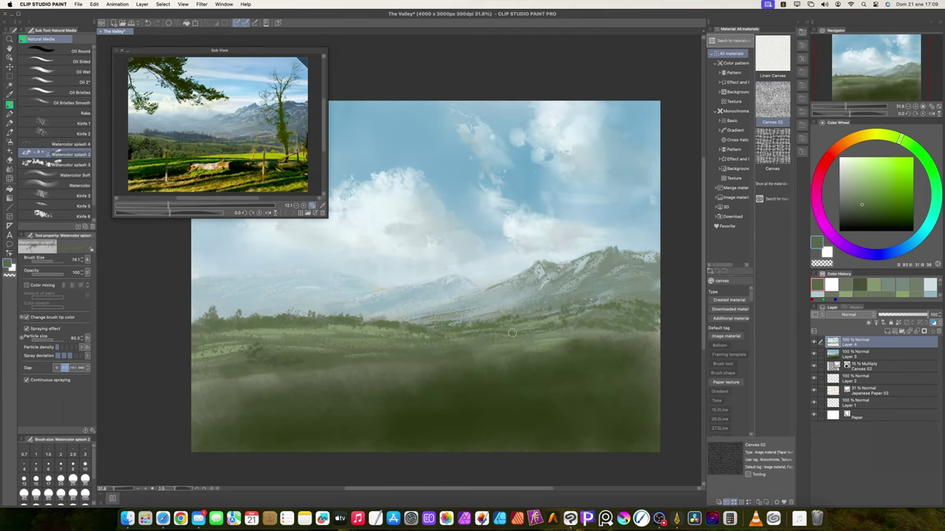
pyautogui.keyDown('alt'); pyautogui.click(293, 359); pyautogui.keyUp('alt')
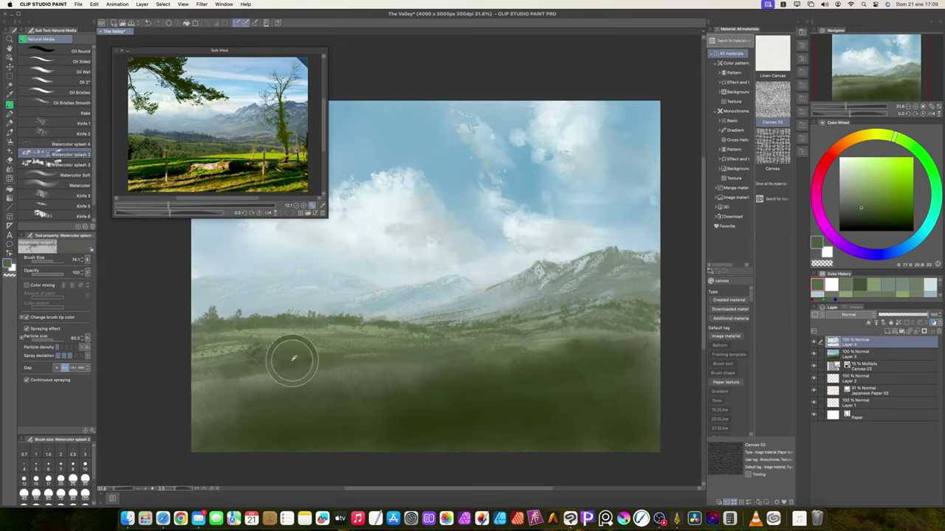
pyautogui.moveTo(293, 362)
pyautogui.mouseDown()
pyautogui.moveTo(254, 359)
pyautogui.moveTo(218, 372)
pyautogui.moveTo(205, 341)
pyautogui.moveTo(272, 356)
pyautogui.moveTo(381, 355)
pyautogui.moveTo(357, 369)
pyautogui.moveTo(188, 388)
pyautogui.moveTo(451, 353)
pyautogui.moveTo(509, 359)
pyautogui.moveTo(455, 350)
pyautogui.moveTo(546, 350)
pyautogui.mouseUp()
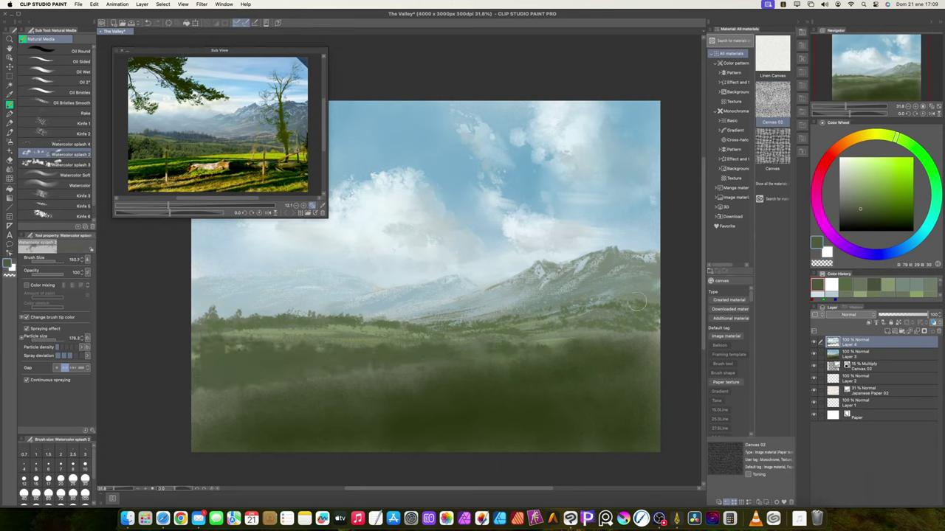
# Cover the foreground slope with broad dark green Oil Wet strokes up to a sloping crest, and undo the last two strokes.
pyautogui.click(81, 71)
pyautogui.moveTo(657, 370); pyautogui.dragTo(351, 428)
pyautogui.moveTo(657, 403); pyautogui.dragTo(553, 411)
pyautogui.moveTo(657, 423); pyautogui.dragTo(435, 444)
pyautogui.moveTo(657, 439); pyautogui.dragTo(576, 444)
pyautogui.moveTo(440, 391)
pyautogui.mouseDown()
pyautogui.moveTo(376, 409)
pyautogui.moveTo(332, 391)
pyautogui.moveTo(191, 420)
pyautogui.moveTo(511, 383)
pyautogui.moveTo(649, 386)
pyautogui.moveTo(405, 375)
pyautogui.moveTo(573, 369)
pyautogui.moveTo(488, 376)
pyautogui.moveTo(555, 434)
pyautogui.moveTo(667, 417)
pyautogui.moveTo(636, 393)
pyautogui.moveTo(602, 416)
pyautogui.moveTo(328, 425)
pyautogui.moveTo(177, 415)
pyautogui.moveTo(200, 397)
pyautogui.moveTo(172, 399)
pyautogui.mouseUp()
pyautogui.press('super+z')
pyautogui.press('super+z')
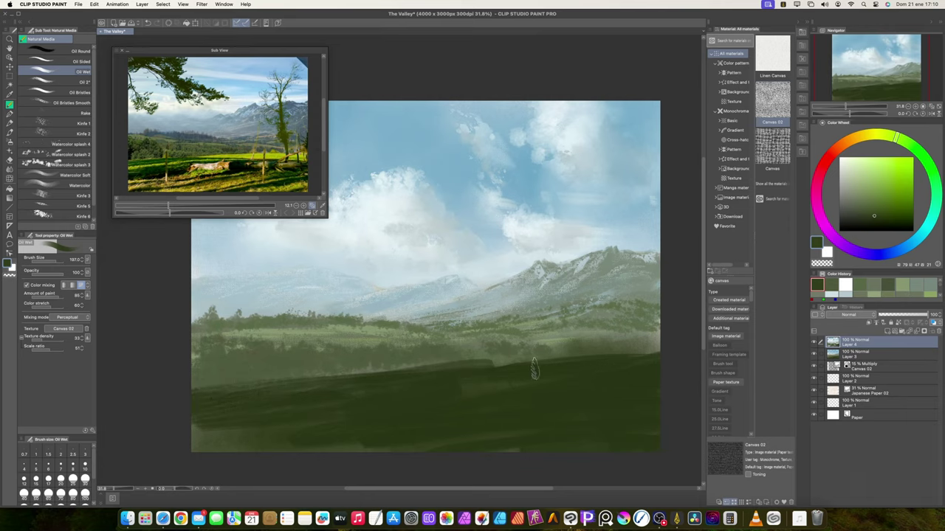
# Fill the lower-left corner of the foreground slope with a broad dark green Oil Wet stroke.
pyautogui.moveTo(274, 433); pyautogui.dragTo(193, 444)
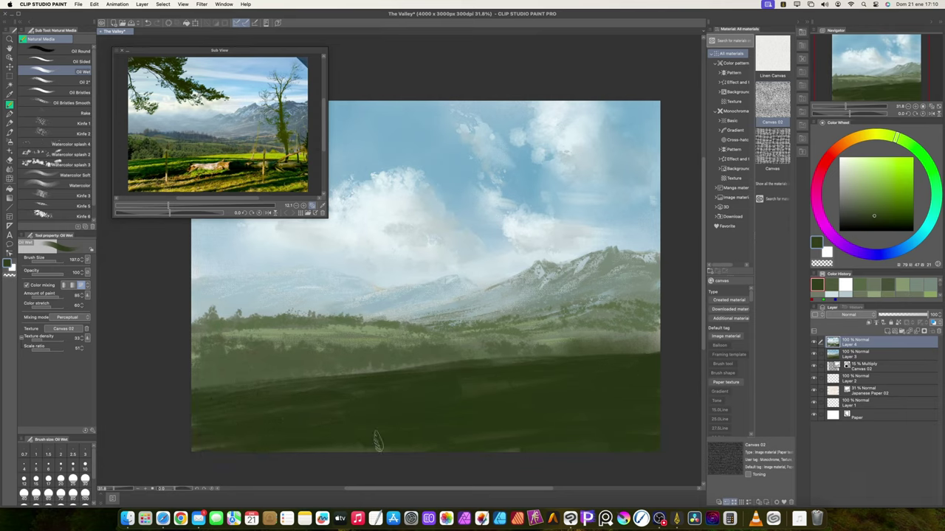
# Try to glaze the dark foreground slope with broad lighter green strokes using an enlarged Watercolor brush.
pyautogui.click(80, 185)
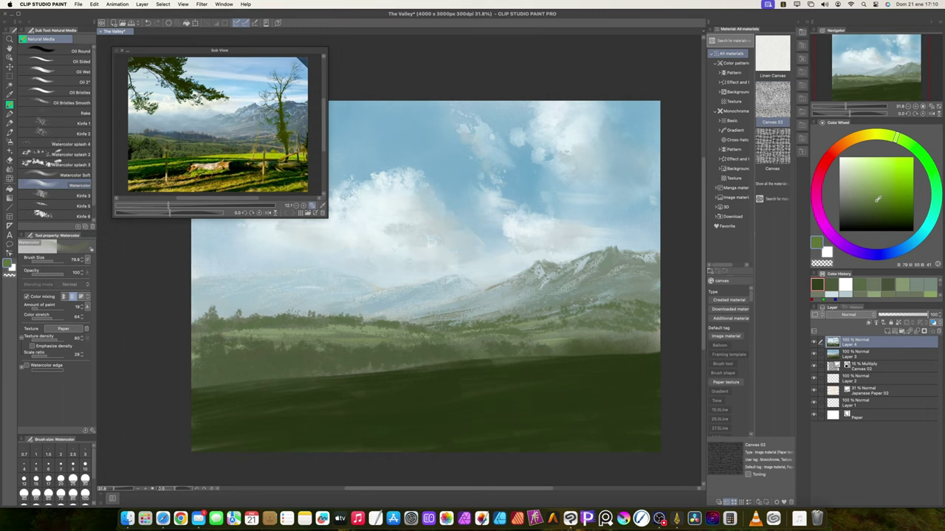
pyautogui.moveTo(566, 378); pyautogui.dragTo(443, 391)
pyautogui.press(']')
pyautogui.moveTo(509, 386); pyautogui.dragTo(167, 419)
pyautogui.moveTo(270, 392)
pyautogui.mouseDown()
pyautogui.moveTo(581, 365)
pyautogui.moveTo(443, 436)
pyautogui.moveTo(222, 421)
pyautogui.moveTo(583, 406)
pyautogui.moveTo(653, 445)
pyautogui.moveTo(473, 444)
pyautogui.mouseUp()
pyautogui.moveTo(546, 404)
pyautogui.mouseDown()
pyautogui.moveTo(653, 399)
pyautogui.moveTo(392, 449)
pyautogui.moveTo(279, 395)
pyautogui.moveTo(159, 427)
pyautogui.mouseUp()
pyautogui.click(877, 190)
pyautogui.moveTo(292, 391)
pyautogui.mouseDown()
pyautogui.moveTo(674, 382)
pyautogui.moveTo(211, 401)
pyautogui.moveTo(355, 383)
pyautogui.mouseUp()
pyautogui.moveTo(598, 367)
pyautogui.mouseDown()
pyautogui.moveTo(568, 364)
pyautogui.moveTo(603, 369)
pyautogui.mouseUp()
pyautogui.moveTo(636, 395)
pyautogui.mouseDown()
pyautogui.moveTo(351, 406)
pyautogui.moveTo(431, 416)
pyautogui.moveTo(355, 391)
pyautogui.mouseUp()
pyautogui.moveTo(480, 389)
pyautogui.mouseDown()
pyautogui.moveTo(604, 399)
pyautogui.moveTo(471, 417)
pyautogui.mouseUp()
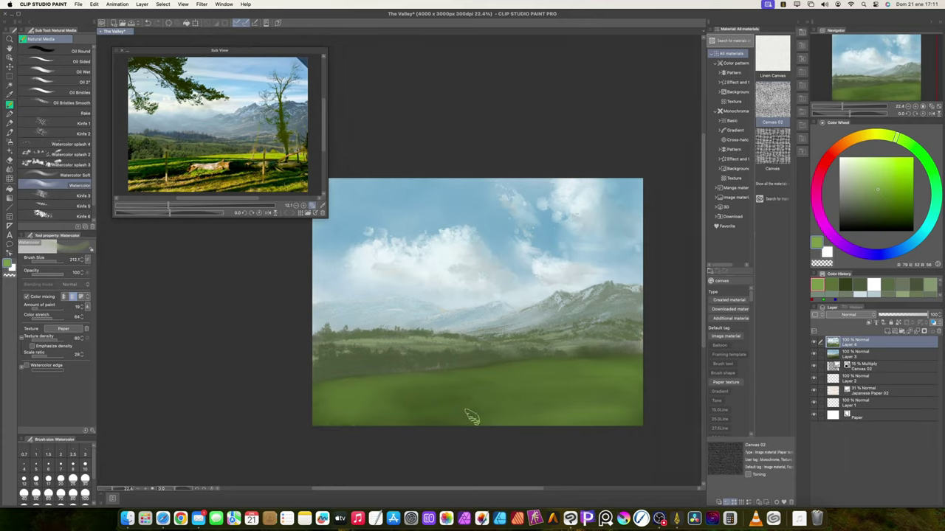
# Undo all the Watercolor strokes on the foreground, back to the plain dark green slope.
pyautogui.press('super+z')
pyautogui.press('super+z')
pyautogui.press('super+z')
pyautogui.press('super+z')
pyautogui.press('super+z')
pyautogui.press('super+z')
pyautogui.press('super+z')
pyautogui.press('super+z')
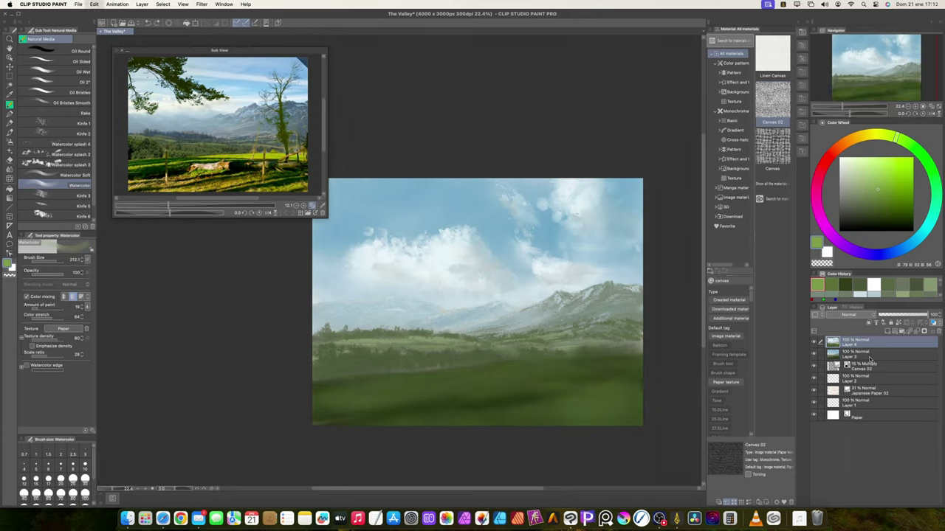
pyautogui.press('super+z')
pyautogui.press('super+z')
pyautogui.press('super+z')
pyautogui.press('super+z')
pyautogui.press('super+z')
pyautogui.press('super+z')
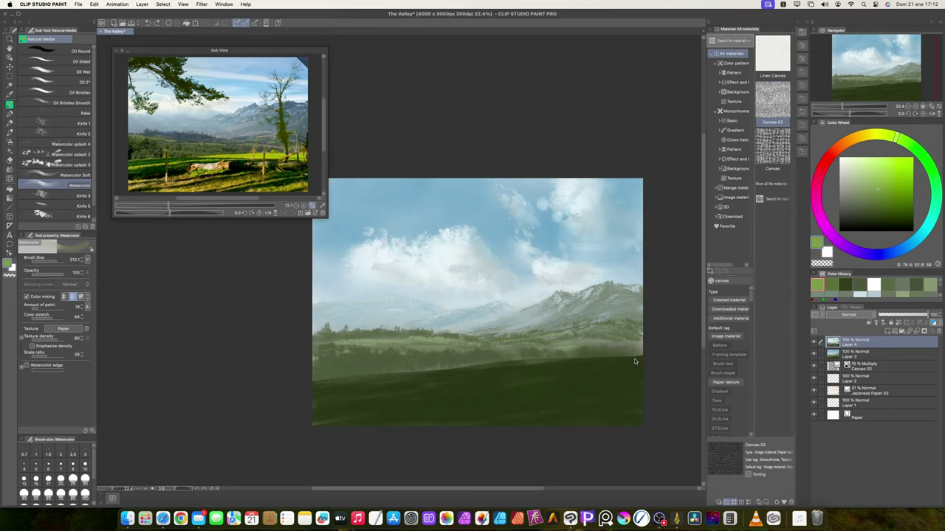
# Save the painting and streak lighter green grass across the dark foreground slope with the Oil Sided brush.
pyautogui.press('super+s')
pyautogui.click(79, 62)
pyautogui.moveTo(583, 376)
pyautogui.mouseDown()
pyautogui.moveTo(420, 396)
pyautogui.moveTo(495, 389)
pyautogui.moveTo(465, 397)
pyautogui.moveTo(418, 382)
pyautogui.moveTo(321, 391)
pyautogui.moveTo(443, 378)
pyautogui.moveTo(392, 383)
pyautogui.moveTo(454, 369)
pyautogui.moveTo(538, 374)
pyautogui.moveTo(653, 361)
pyautogui.moveTo(340, 408)
pyautogui.moveTo(494, 403)
pyautogui.moveTo(605, 370)
pyautogui.moveTo(379, 426)
pyautogui.moveTo(336, 410)
pyautogui.moveTo(310, 382)
pyautogui.mouseUp()
pyautogui.moveTo(570, 403); pyautogui.dragTo(638, 418)
# Blend and soften the foreground grass from its crest to the canvas bottom with long Oil 2* strokes.
pyautogui.click(79, 82)
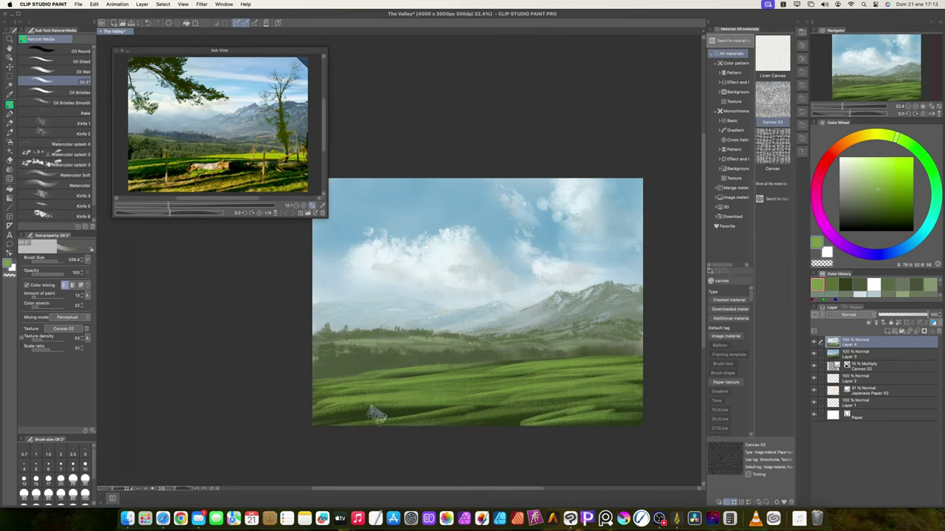
pyautogui.moveTo(336, 417); pyautogui.dragTo(425, 406)
pyautogui.scroll(3, 353, 395)
pyautogui.press('[')
pyautogui.moveTo(406, 362)
pyautogui.mouseDown()
pyautogui.moveTo(439, 361)
pyautogui.moveTo(271, 375)
pyautogui.moveTo(598, 355)
pyautogui.mouseUp()
pyautogui.moveTo(682, 346); pyautogui.dragTo(575, 353)
pyautogui.moveTo(576, 353); pyautogui.dragTo(368, 363)
pyautogui.moveTo(481, 404)
pyautogui.mouseDown()
pyautogui.moveTo(234, 466)
pyautogui.moveTo(509, 458)
pyautogui.mouseUp()
pyautogui.moveTo(335, 375); pyautogui.dragTo(282, 376)
pyautogui.moveTo(307, 408)
pyautogui.mouseDown()
pyautogui.moveTo(431, 402)
pyautogui.moveTo(543, 411)
pyautogui.mouseUp()
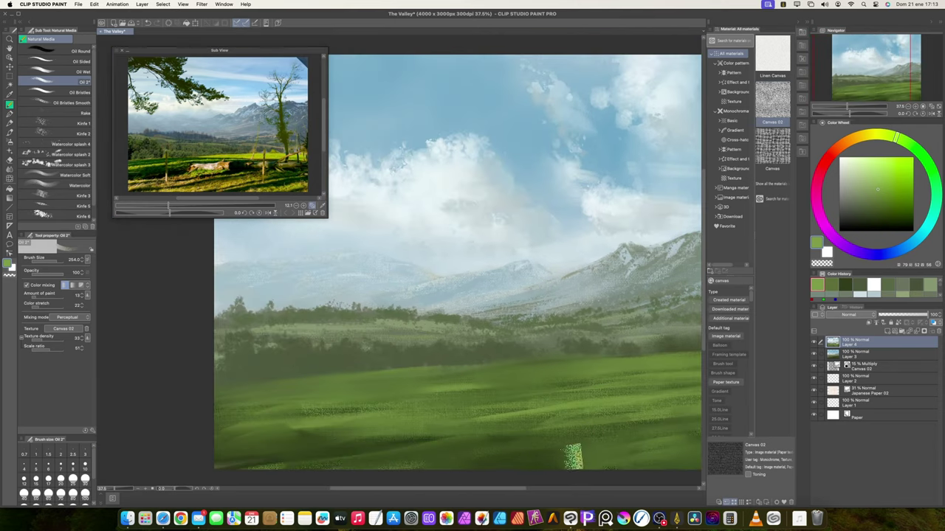
pyautogui.scroll(-3, 562, 398)
pyautogui.scroll(1, 563, 397)
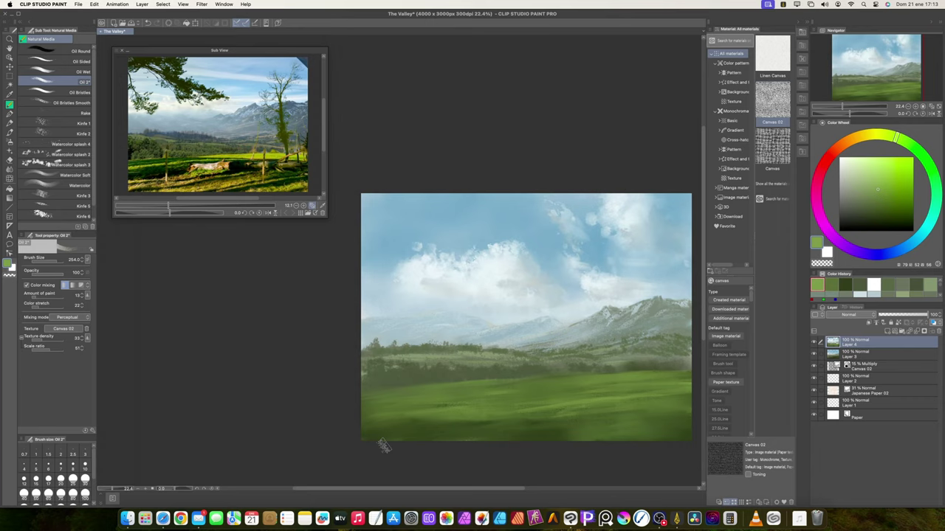
# Turn off color mixing for Oil 2* and brush lighter green across the lower-right foreground grass.
pyautogui.click(27, 285)
pyautogui.moveTo(568, 426)
pyautogui.mouseDown()
pyautogui.moveTo(453, 433)
pyautogui.moveTo(549, 435)
pyautogui.moveTo(688, 416)
pyautogui.mouseUp()
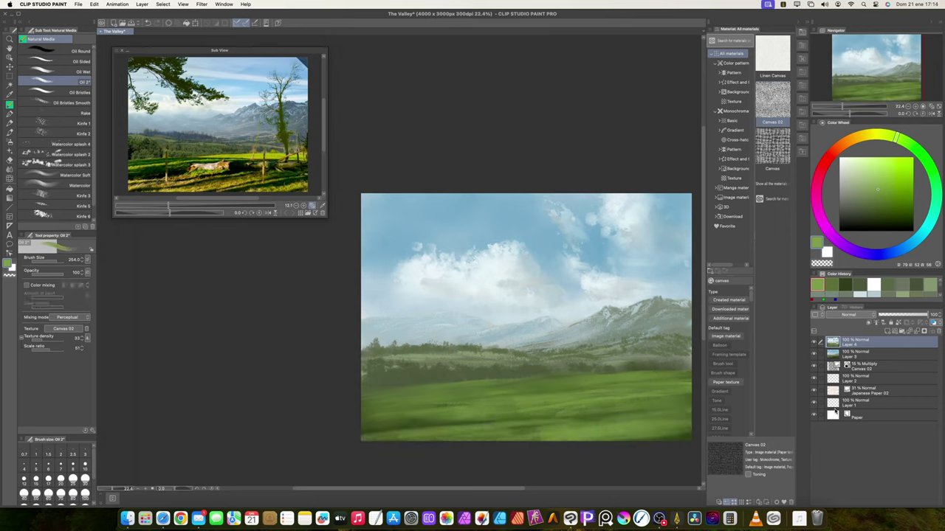
# Add a new raster layer above the painting and set its blending mode to Overlay.
pyautogui.press('shift+super+n')
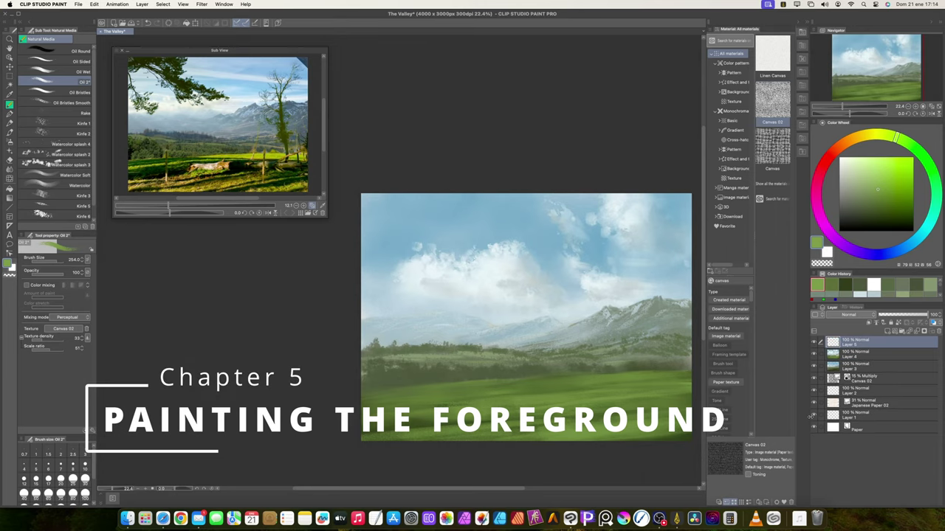
pyautogui.click(860, 316)
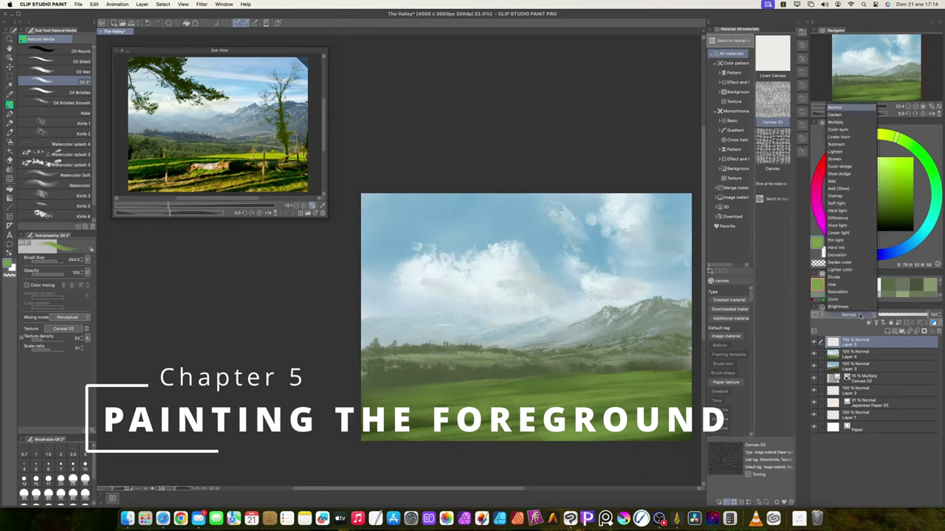
pyautogui.click(856, 198)
# Brush light yellow-green and white highlights across the upper foreground meadow on the Overlay layer with Oil 2*.
pyautogui.click(878, 174)
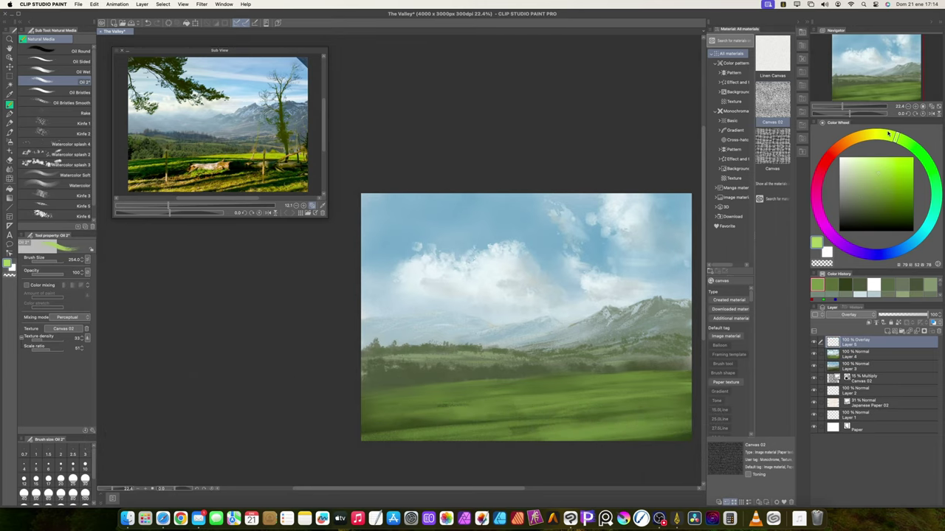
pyautogui.click(886, 135)
pyautogui.moveTo(599, 384); pyautogui.dragTo(477, 395)
pyautogui.click(840, 156)
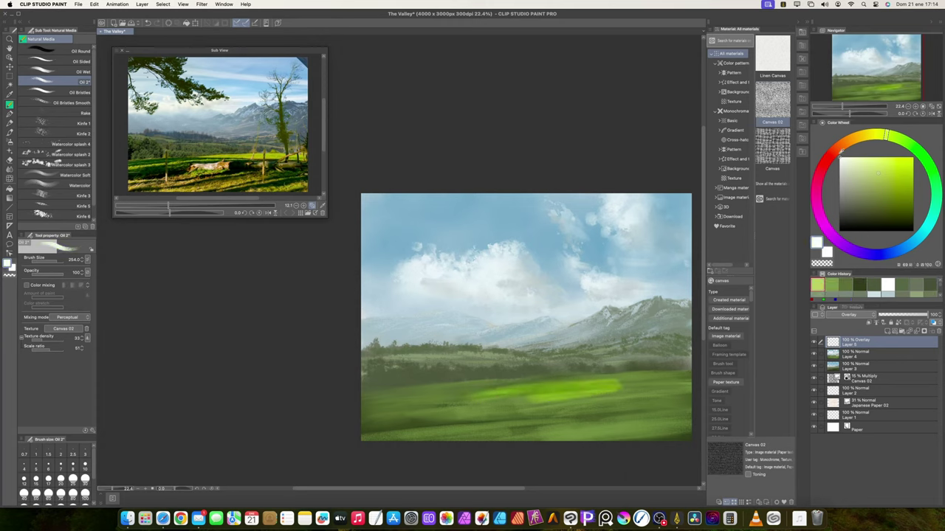
pyautogui.moveTo(633, 386); pyautogui.dragTo(354, 407)
# Spread light yellow-green Oil 2* strokes over the rest of the foreground meadow on the Overlay layer.
pyautogui.click(881, 169)
pyautogui.click(878, 173)
pyautogui.moveTo(579, 390)
pyautogui.mouseDown()
pyautogui.moveTo(677, 380)
pyautogui.moveTo(407, 413)
pyautogui.moveTo(545, 406)
pyautogui.mouseUp()
pyautogui.moveTo(383, 436); pyautogui.dragTo(622, 420)
pyautogui.moveTo(562, 416)
pyautogui.mouseDown()
pyautogui.moveTo(608, 408)
pyautogui.moveTo(542, 398)
pyautogui.moveTo(464, 362)
pyautogui.moveTo(573, 412)
pyautogui.moveTo(664, 400)
pyautogui.moveTo(591, 411)
pyautogui.moveTo(691, 382)
pyautogui.moveTo(636, 398)
pyautogui.moveTo(683, 393)
pyautogui.mouseUp()
pyautogui.press('[')
pyautogui.press('[')
pyautogui.moveTo(679, 422); pyautogui.dragTo(639, 437)
pyautogui.moveTo(390, 394)
pyautogui.mouseDown()
pyautogui.moveTo(412, 402)
pyautogui.moveTo(544, 386)
pyautogui.moveTo(681, 386)
pyautogui.moveTo(618, 389)
pyautogui.moveTo(695, 404)
pyautogui.moveTo(602, 419)
pyautogui.moveTo(684, 412)
pyautogui.moveTo(582, 433)
pyautogui.moveTo(648, 444)
pyautogui.moveTo(333, 436)
pyautogui.mouseUp()
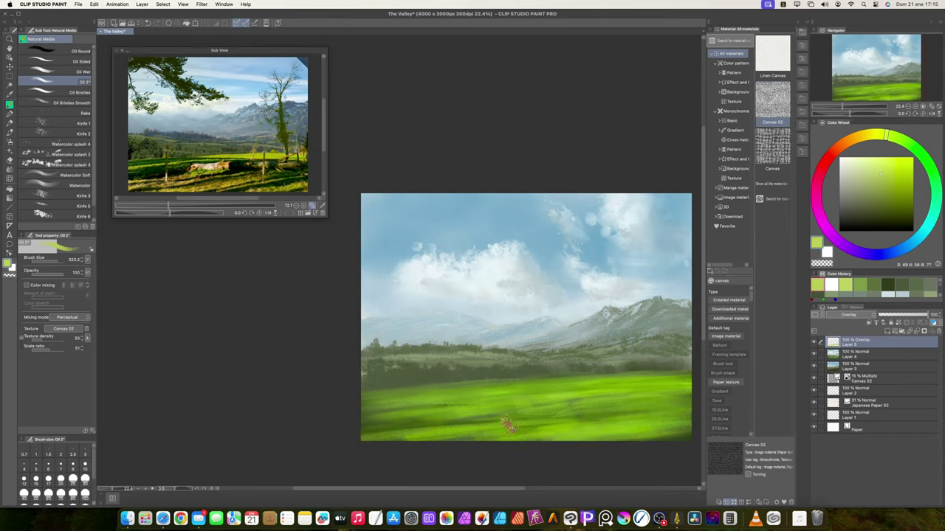
# Warm the foreground meadow with olive and bright yellow Oil 2* streaks on the Overlay layer.
pyautogui.click(891, 193)
pyautogui.moveTo(609, 414)
pyautogui.mouseDown()
pyautogui.moveTo(552, 433)
pyautogui.moveTo(638, 411)
pyautogui.moveTo(443, 427)
pyautogui.moveTo(446, 417)
pyautogui.moveTo(669, 406)
pyautogui.moveTo(610, 421)
pyautogui.moveTo(667, 429)
pyautogui.moveTo(616, 444)
pyautogui.moveTo(644, 437)
pyautogui.moveTo(480, 432)
pyautogui.moveTo(367, 407)
pyautogui.moveTo(474, 391)
pyautogui.moveTo(695, 409)
pyautogui.moveTo(551, 406)
pyautogui.moveTo(416, 419)
pyautogui.moveTo(542, 435)
pyautogui.moveTo(533, 441)
pyautogui.moveTo(654, 420)
pyautogui.moveTo(677, 430)
pyautogui.moveTo(516, 412)
pyautogui.mouseUp()
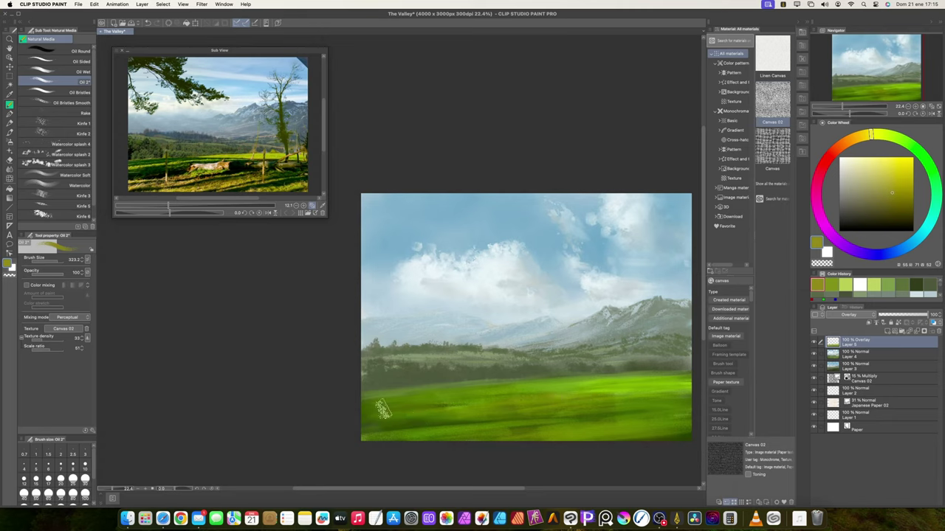
pyautogui.click(895, 157)
pyautogui.moveTo(668, 391)
pyautogui.mouseDown()
pyautogui.moveTo(407, 396)
pyautogui.moveTo(379, 409)
pyautogui.moveTo(560, 395)
pyautogui.moveTo(682, 426)
pyautogui.moveTo(630, 432)
pyautogui.moveTo(668, 434)
pyautogui.mouseUp()
pyautogui.click(895, 188)
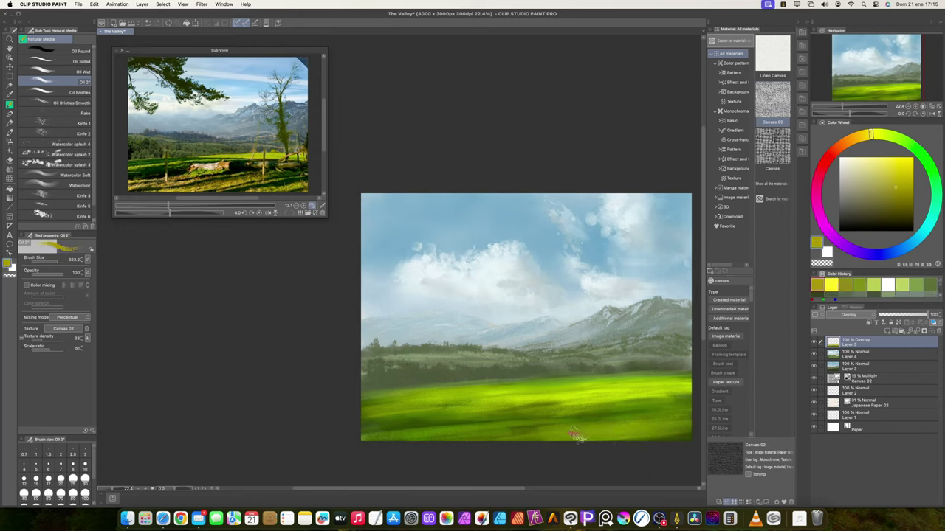
pyautogui.moveTo(471, 411)
pyautogui.mouseDown()
pyautogui.moveTo(538, 390)
pyautogui.moveTo(683, 391)
pyautogui.mouseUp()
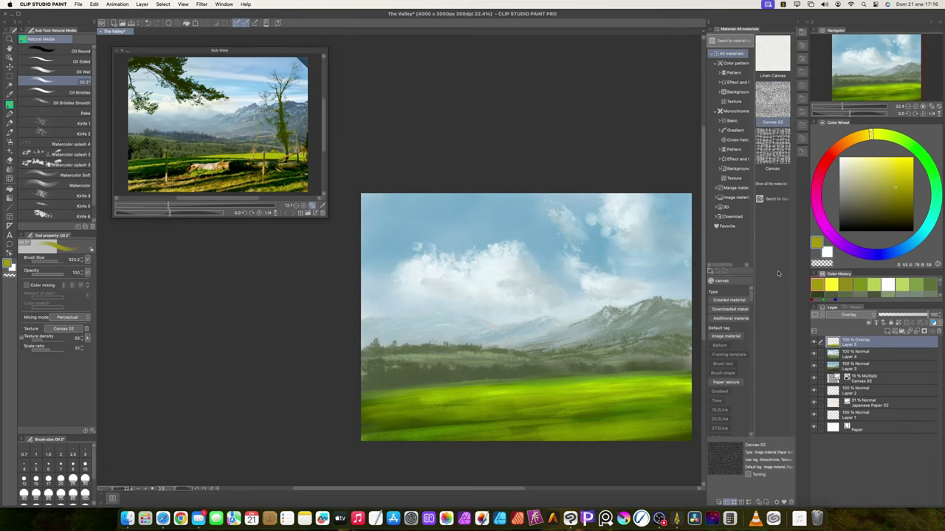
# Tint the right mountain's peak with blue-gray Oil 2* strokes in sampled color, undoing a dark stroke.
pyautogui.keyDown('alt'); pyautogui.click(652, 316); pyautogui.keyUp('alt')
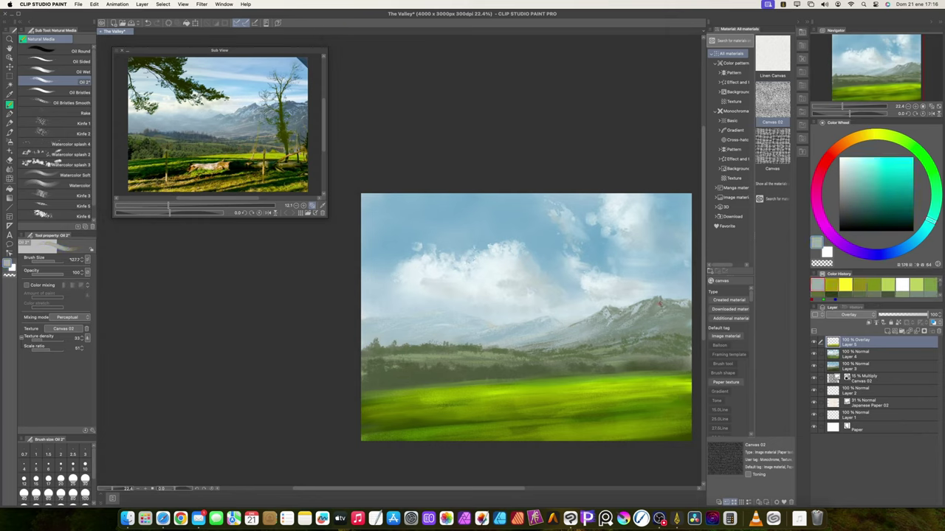
pyautogui.moveTo(865, 215); pyautogui.dragTo(855, 209)
pyautogui.click(913, 241)
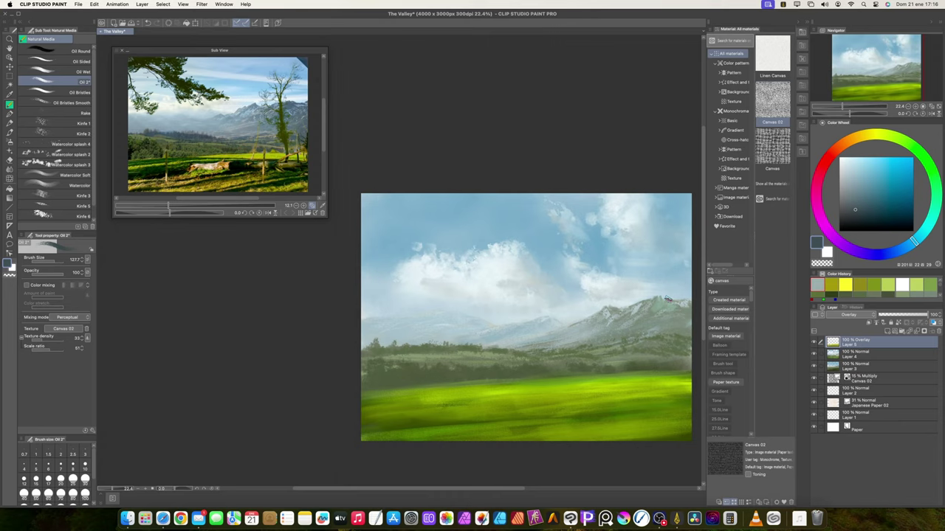
pyautogui.moveTo(657, 309); pyautogui.dragTo(662, 302)
pyautogui.press('super+z')
pyautogui.keyDown('alt'); pyautogui.click(658, 304); pyautogui.keyUp('alt')
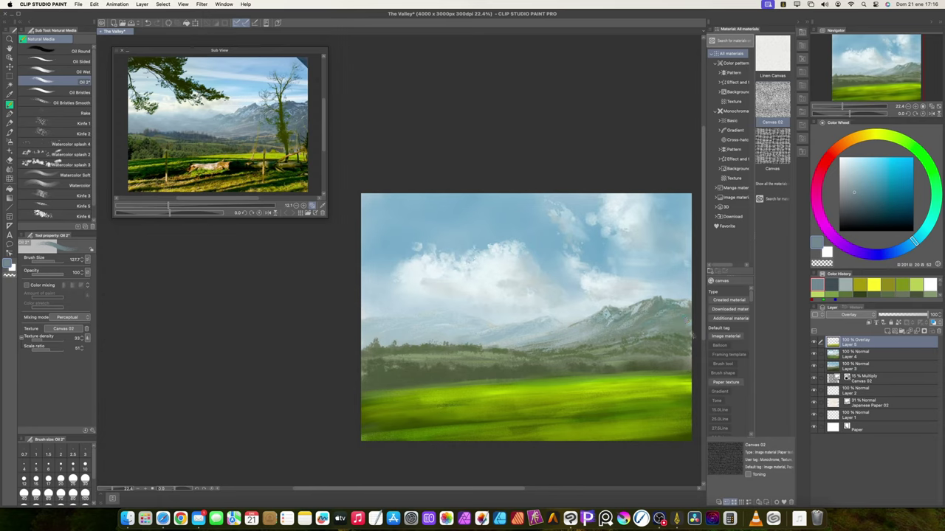
# Dab small bright yellow field patches below the right mountain with a smaller Oil 2* brush, undoing a misplaced one.
pyautogui.click(874, 284)
pyautogui.press('[')
pyautogui.press('[')
pyautogui.moveTo(550, 357); pyautogui.dragTo(569, 357)
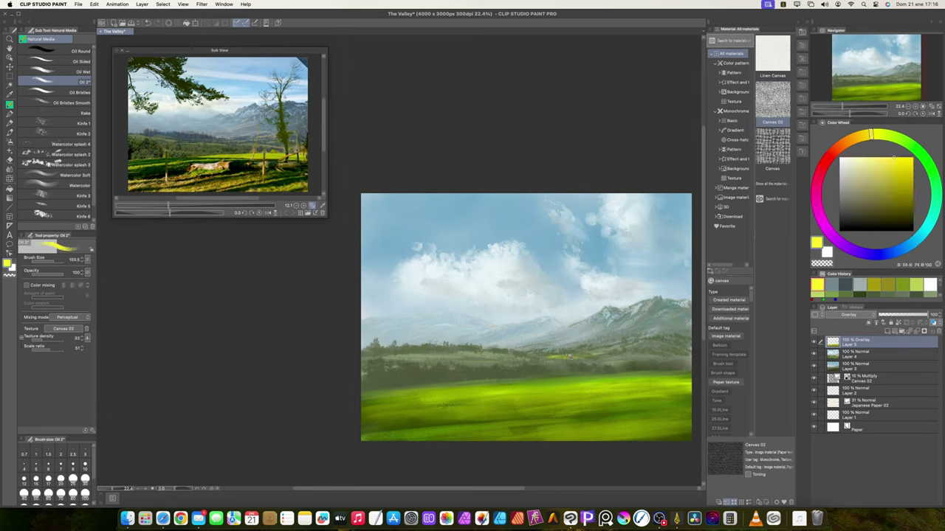
pyautogui.press('super+z')
# Work orange-brown accents into the fields and trees below the right mountain with a small Oil 2* brush.
pyautogui.click(910, 195)
pyautogui.click(854, 138)
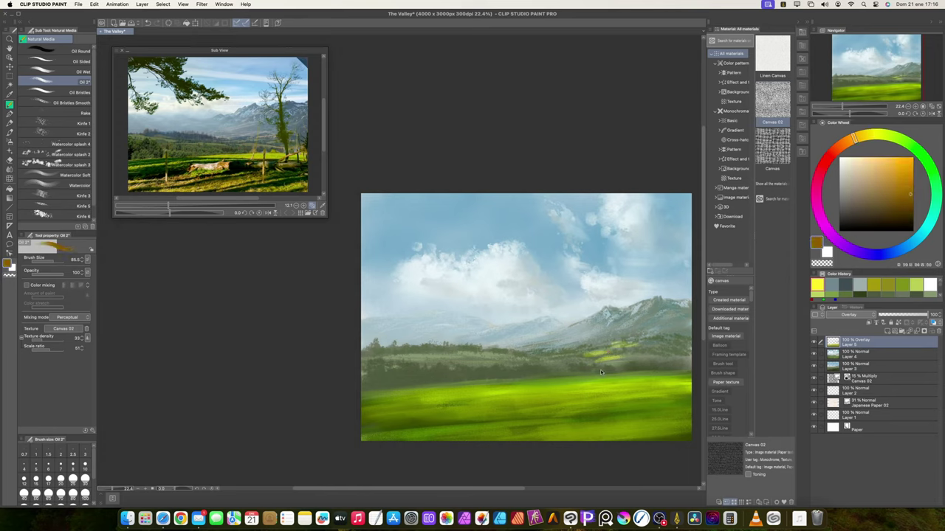
pyautogui.moveTo(568, 357); pyautogui.dragTo(599, 356)
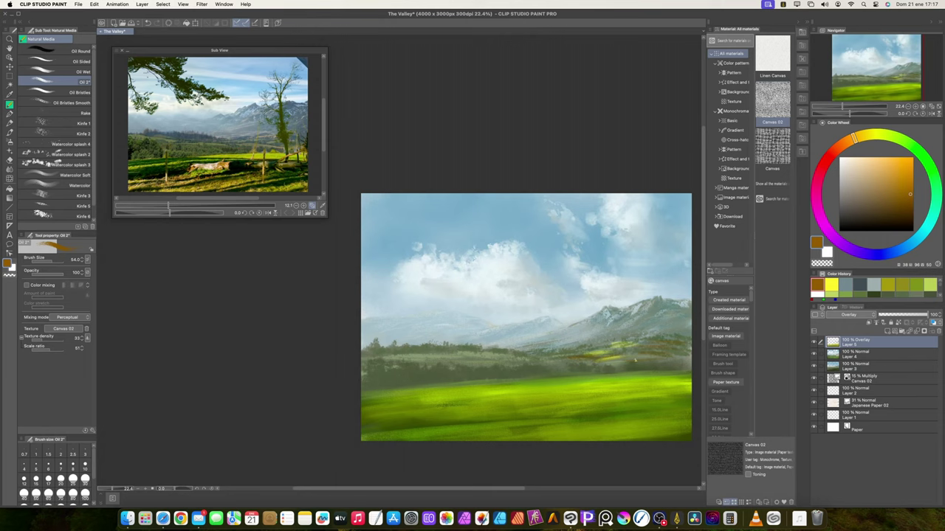
pyautogui.moveTo(634, 364)
pyautogui.mouseDown()
pyautogui.moveTo(603, 367)
pyautogui.moveTo(685, 327)
pyautogui.mouseUp()
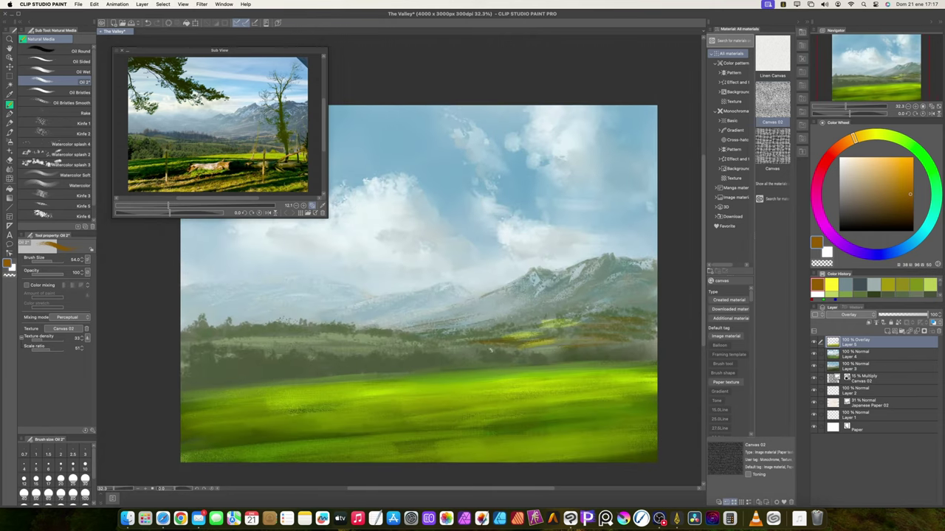
# Brighten the field on the left hill with thin yellow and sampled green Oil 2* strokes.
pyautogui.click(831, 285)
pyautogui.moveTo(297, 341); pyautogui.dragTo(384, 338)
pyautogui.keyDown('alt'); pyautogui.click(347, 374); pyautogui.keyUp('alt')
pyautogui.moveTo(264, 341); pyautogui.dragTo(330, 339)
pyautogui.moveTo(310, 340); pyautogui.dragTo(384, 338)
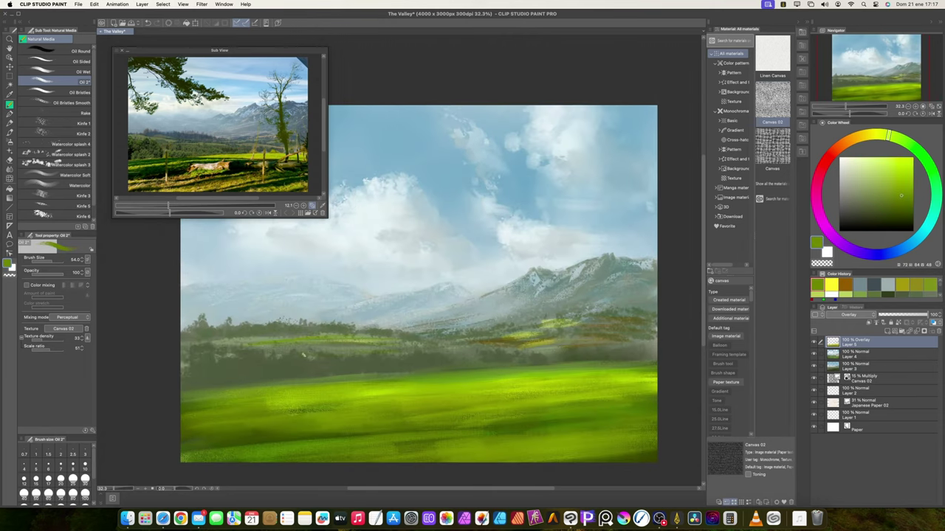
# Run thin saturated green strokes along the middle-ground fields from the center to the right edge.
pyautogui.moveTo(331, 352); pyautogui.dragTo(389, 351)
pyautogui.moveTo(403, 345); pyautogui.dragTo(447, 344)
pyautogui.moveTo(577, 349); pyautogui.dragTo(612, 347)
pyautogui.moveTo(638, 345); pyautogui.dragTo(655, 346)
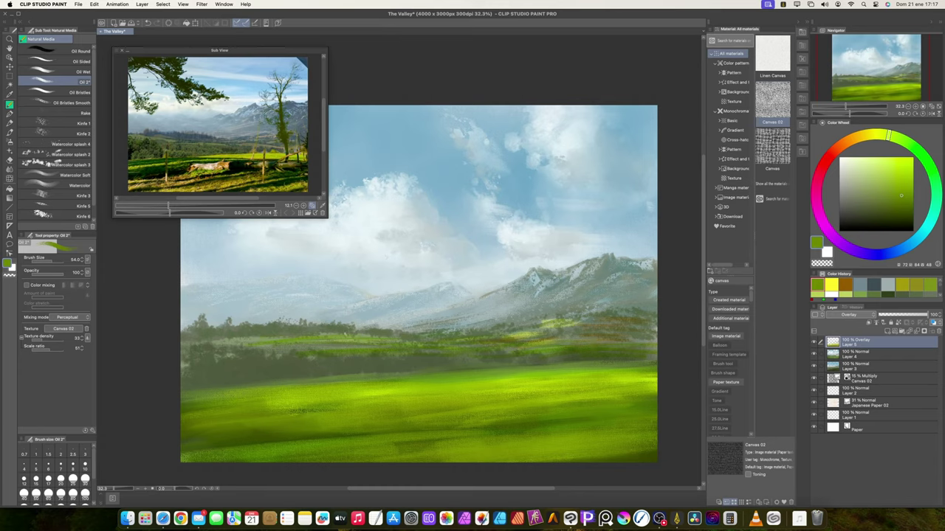
# Tint the right and central mountains with light and dark blue-gray Oil 2* strokes in colors sampled from them.
pyautogui.scroll(1, 481, 327)
pyautogui.keyDown('alt'); pyautogui.click(623, 260); pyautogui.keyUp('alt')
pyautogui.moveTo(631, 275); pyautogui.dragTo(655, 288)
pyautogui.keyDown('alt'); pyautogui.click(433, 289); pyautogui.keyUp('alt')
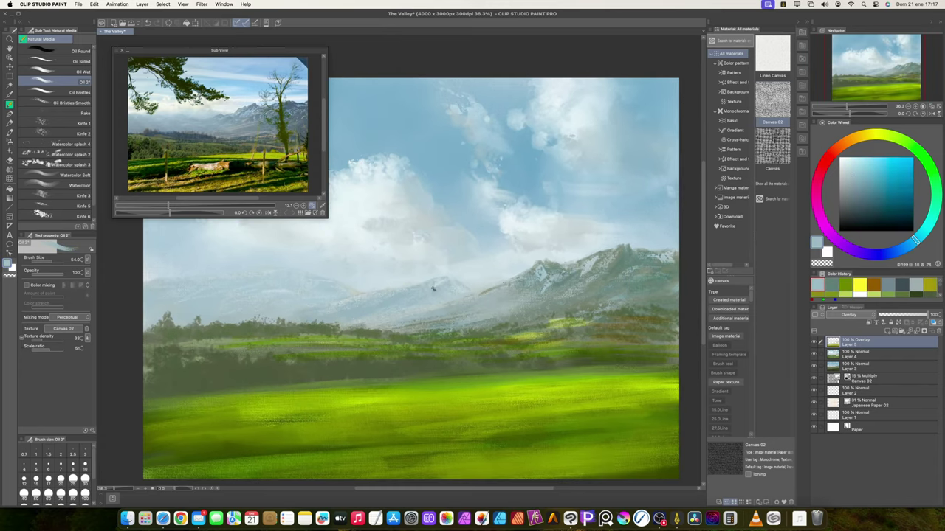
pyautogui.keyDown('alt'); pyautogui.click(423, 292); pyautogui.keyUp('alt')
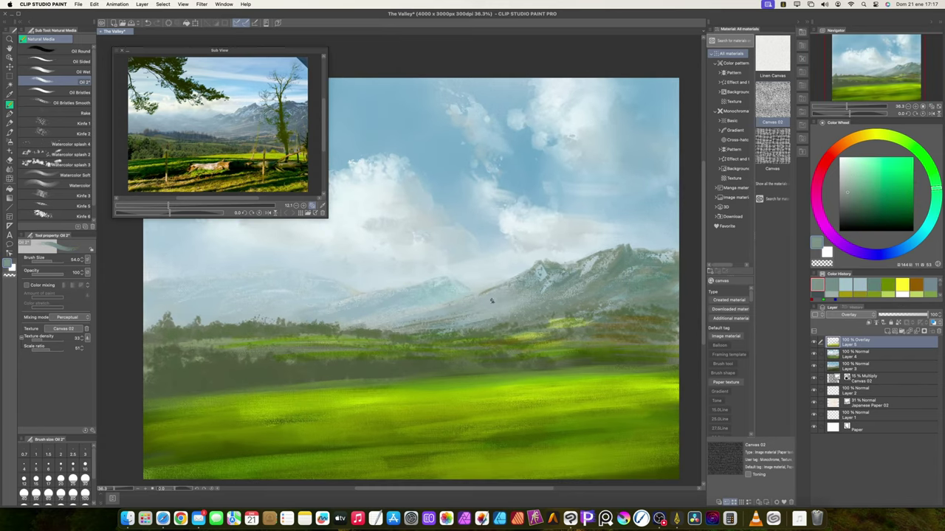
pyautogui.keyDown('alt'); pyautogui.click(442, 296); pyautogui.keyUp('alt')
pyautogui.scroll(-2, 477, 299)
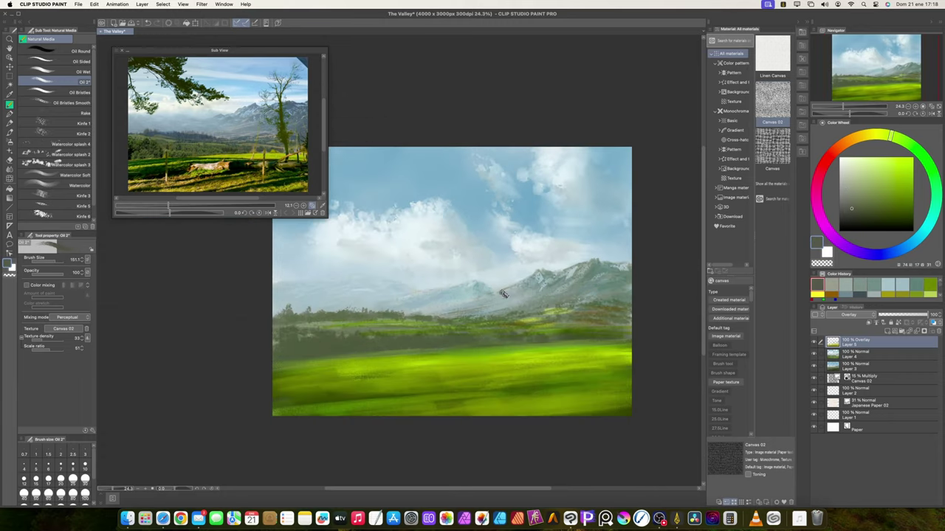
# Deepen the distant left mountains with Oil 2* strokes in sampled pale blue and gray tones.
pyautogui.keyDown('alt'); pyautogui.click(379, 281); pyautogui.keyUp('alt')
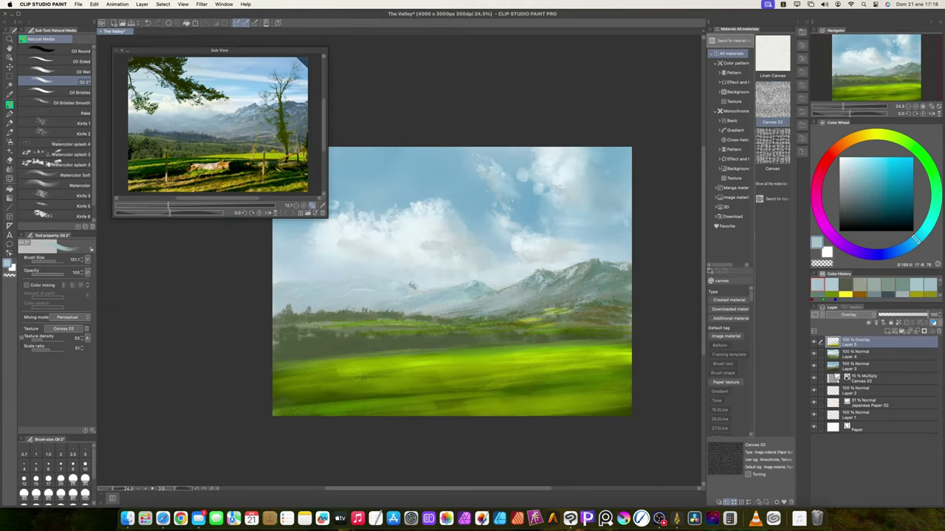
pyautogui.keyDown('alt'); pyautogui.click(410, 288); pyautogui.keyUp('alt')
pyautogui.keyDown('alt'); pyautogui.click(389, 291); pyautogui.keyUp('alt')
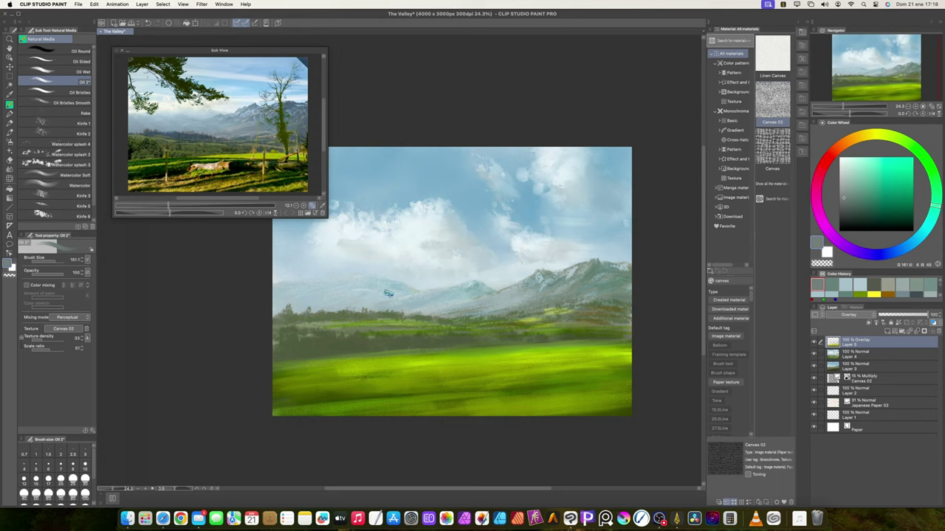
pyautogui.scroll(-2, 555, 295)
pyautogui.scroll(2, 509, 310)
# Glaze the right mountain and the slope beneath it with sampled blue-gray and muted brown Oil 2* strokes.
pyautogui.keyDown('alt'); pyautogui.click(569, 267); pyautogui.keyUp('alt')
pyautogui.keyDown('alt'); pyautogui.click(627, 262); pyautogui.keyUp('alt')
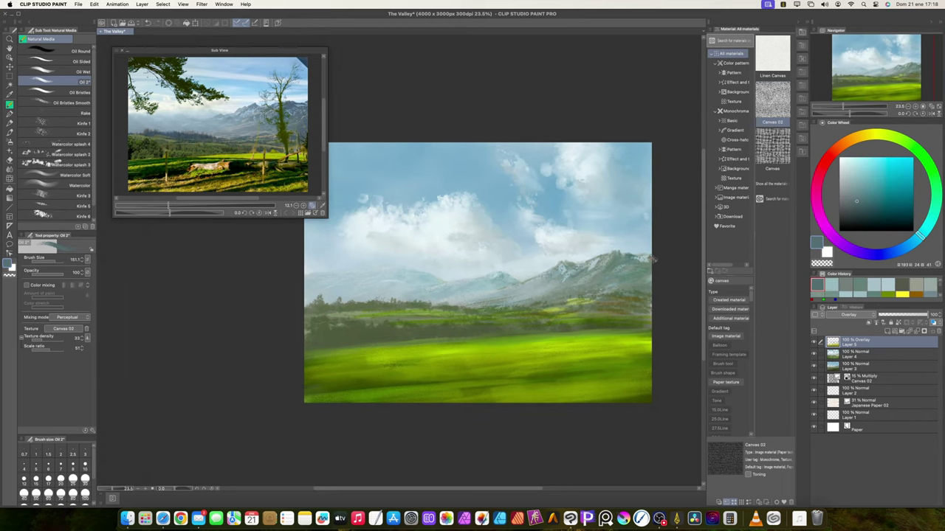
pyautogui.moveTo(636, 297)
pyautogui.mouseDown()
pyautogui.moveTo(675, 319)
pyautogui.moveTo(620, 305)
pyautogui.moveTo(647, 301)
pyautogui.moveTo(544, 305)
pyautogui.mouseUp()
pyautogui.click(850, 140)
pyautogui.click(860, 188)
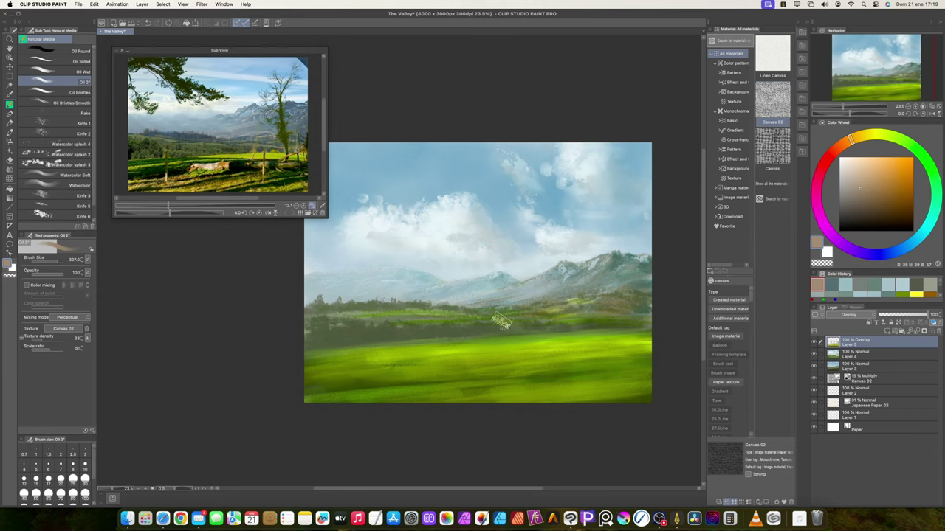
# Dab pale gray-green highlights onto the left hill's trees with Watercolor splash 3, undoing the green and white attempts.
pyautogui.scroll(-3, 548, 334)
pyautogui.scroll(4, 550, 334)
pyautogui.click(913, 146)
pyautogui.click(882, 202)
pyautogui.click(68, 164)
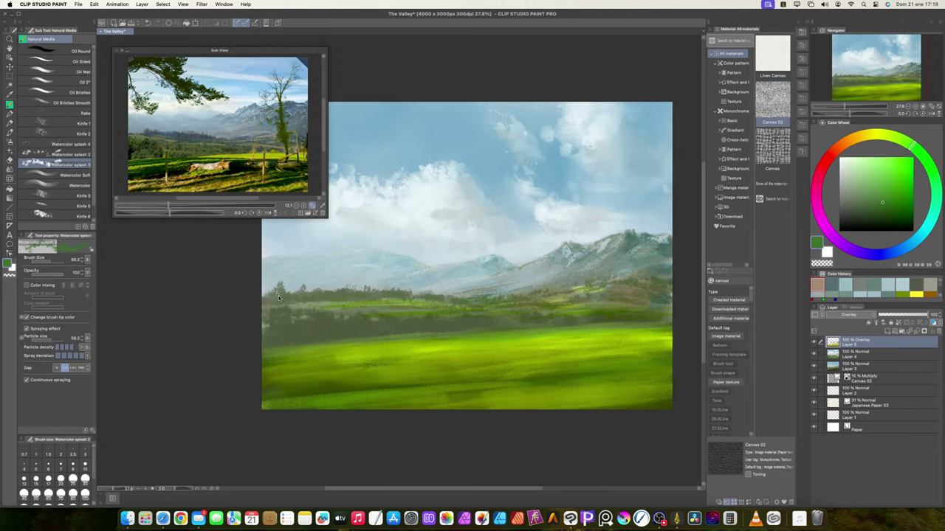
pyautogui.moveTo(279, 298)
pyautogui.mouseDown()
pyautogui.moveTo(358, 288)
pyautogui.moveTo(349, 296)
pyautogui.moveTo(403, 267)
pyautogui.moveTo(384, 297)
pyautogui.moveTo(269, 302)
pyautogui.mouseUp()
pyautogui.press('super+z')
pyautogui.click(840, 158)
pyautogui.press('super+z')
pyautogui.click(856, 191)
pyautogui.click(854, 182)
pyautogui.moveTo(356, 291); pyautogui.dragTo(377, 291)
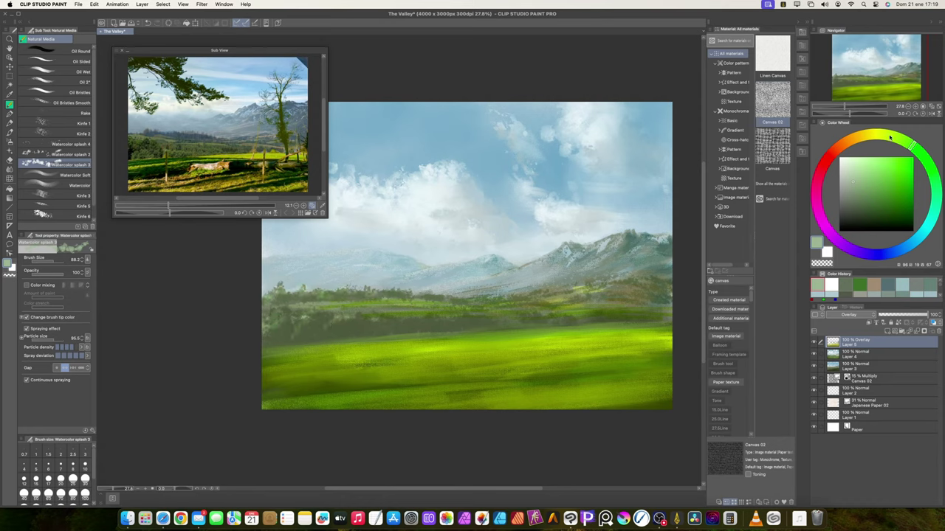
# Dab gray-green foliage texture along the dark tree band with Watercolor splash 3, using colors sampled from the painting.
pyautogui.keyDown('alt'); pyautogui.click(371, 326); pyautogui.keyUp('alt')
pyautogui.moveTo(371, 326)
pyautogui.mouseDown()
pyautogui.moveTo(287, 335)
pyautogui.moveTo(304, 326)
pyautogui.moveTo(475, 317)
pyautogui.mouseUp()
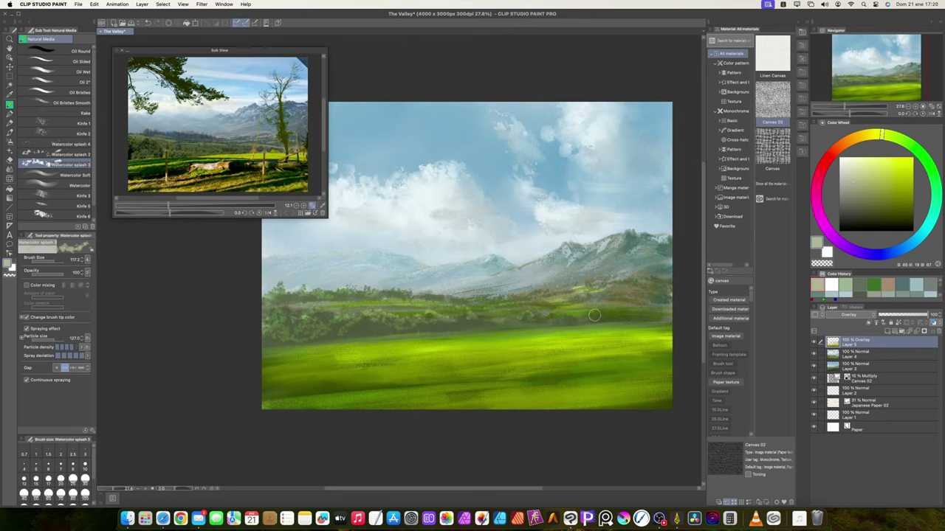
pyautogui.moveTo(595, 316)
pyautogui.mouseDown()
pyautogui.moveTo(617, 316)
pyautogui.moveTo(371, 325)
pyautogui.moveTo(334, 316)
pyautogui.moveTo(506, 302)
pyautogui.moveTo(379, 330)
pyautogui.moveTo(372, 325)
pyautogui.moveTo(654, 313)
pyautogui.moveTo(622, 322)
pyautogui.mouseUp()
pyautogui.keyDown('alt'); pyautogui.click(375, 329); pyautogui.keyUp('alt')
pyautogui.keyDown('alt'); pyautogui.click(375, 328); pyautogui.keyUp('alt')
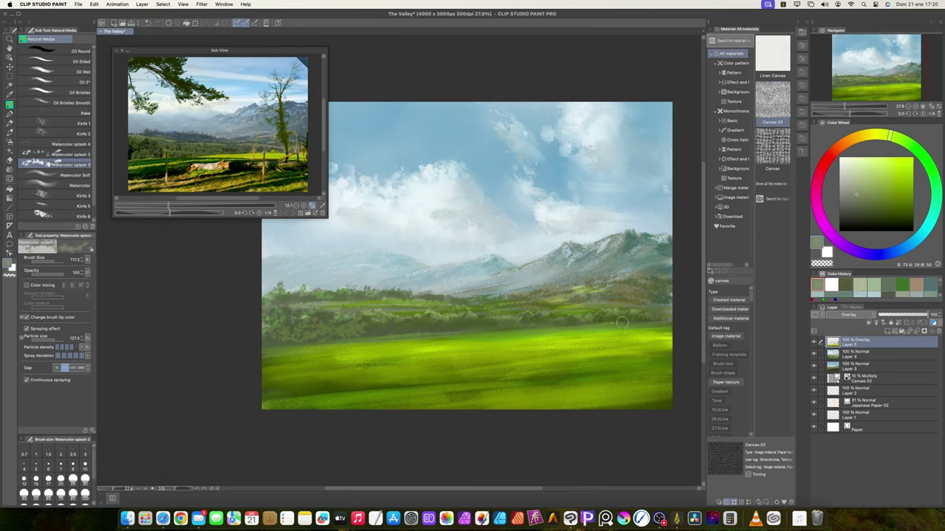
pyautogui.moveTo(322, 332)
pyautogui.mouseDown()
pyautogui.moveTo(286, 337)
pyautogui.moveTo(362, 324)
pyautogui.mouseUp()
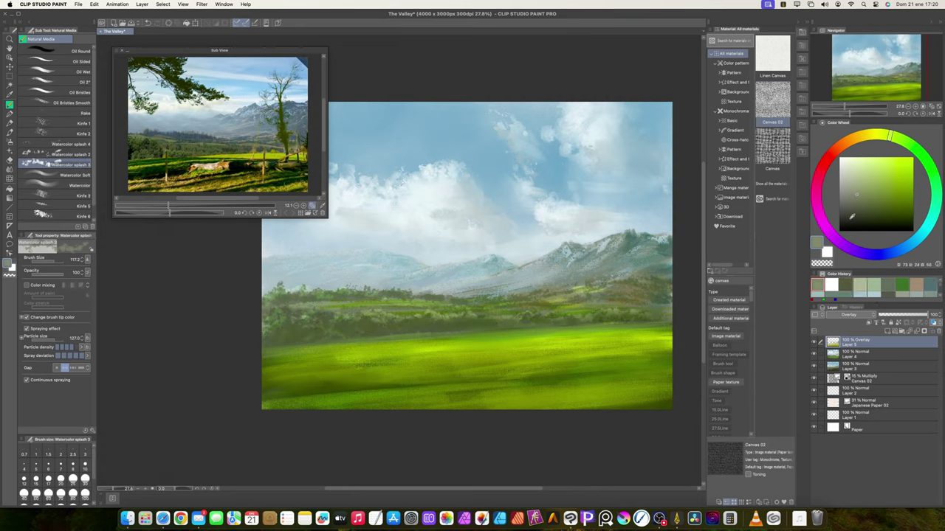
# Darken the gray-green and dab foliage along the tree band down to the meadow's edge with Watercolor splash 3.
pyautogui.click(854, 202)
pyautogui.moveTo(279, 326); pyautogui.dragTo(346, 330)
pyautogui.moveTo(433, 322)
pyautogui.mouseDown()
pyautogui.moveTo(513, 329)
pyautogui.moveTo(439, 330)
pyautogui.mouseUp()
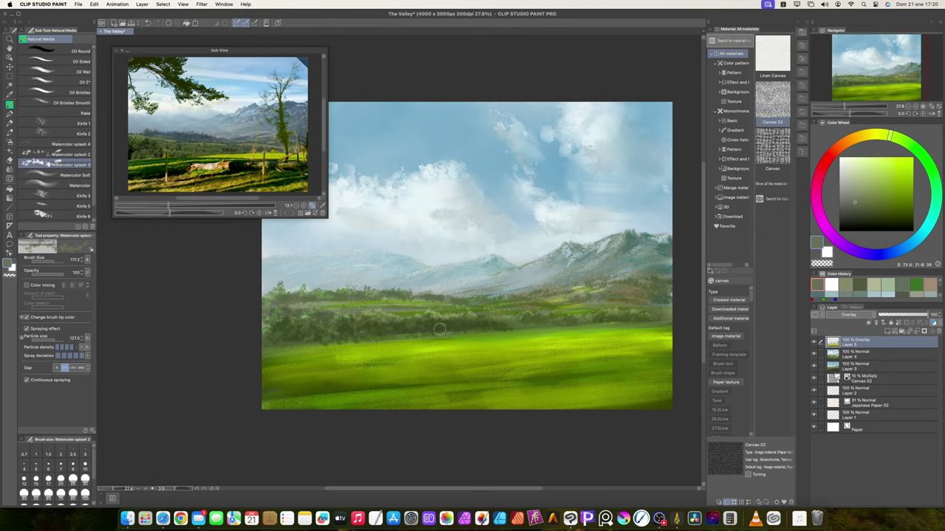
pyautogui.moveTo(323, 339); pyautogui.dragTo(295, 347)
pyautogui.moveTo(519, 325); pyautogui.dragTo(577, 322)
pyautogui.moveTo(640, 321); pyautogui.dragTo(564, 322)
pyautogui.moveTo(564, 323)
pyautogui.mouseDown()
pyautogui.moveTo(584, 318)
pyautogui.moveTo(662, 392)
pyautogui.mouseUp()
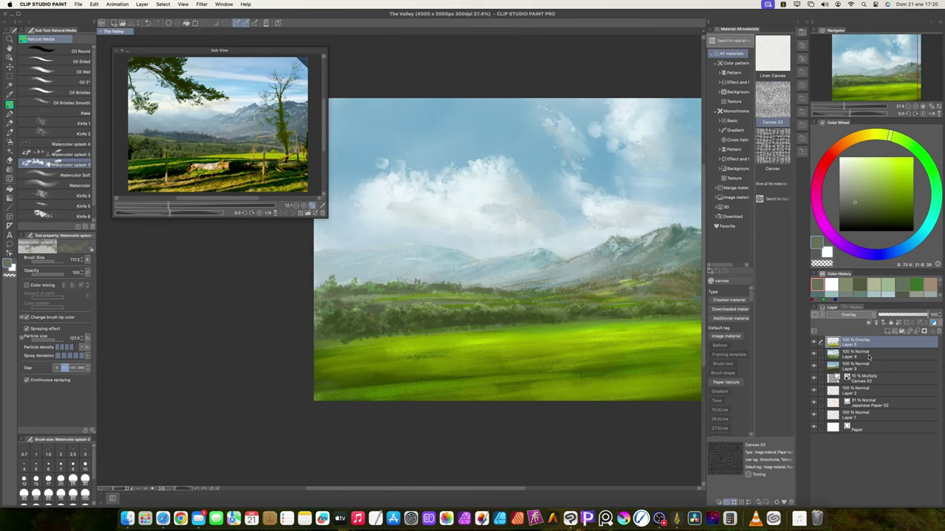
# Merge Layer 4 and the Overlay Layer 5 down into Layer 3.
pyautogui.click(856, 354)
pyautogui.click(202, 4)
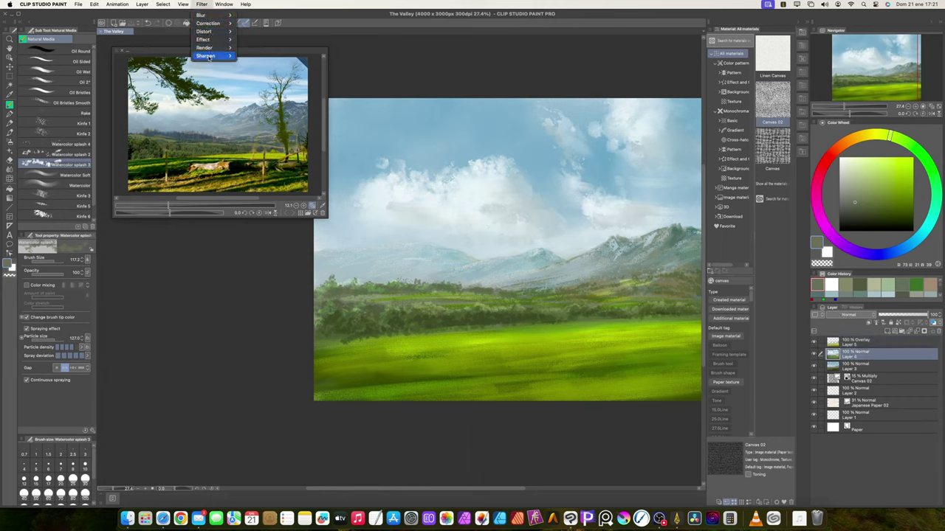
pyautogui.click(204, 5)
pyautogui.scroll(-5, 565, 275)
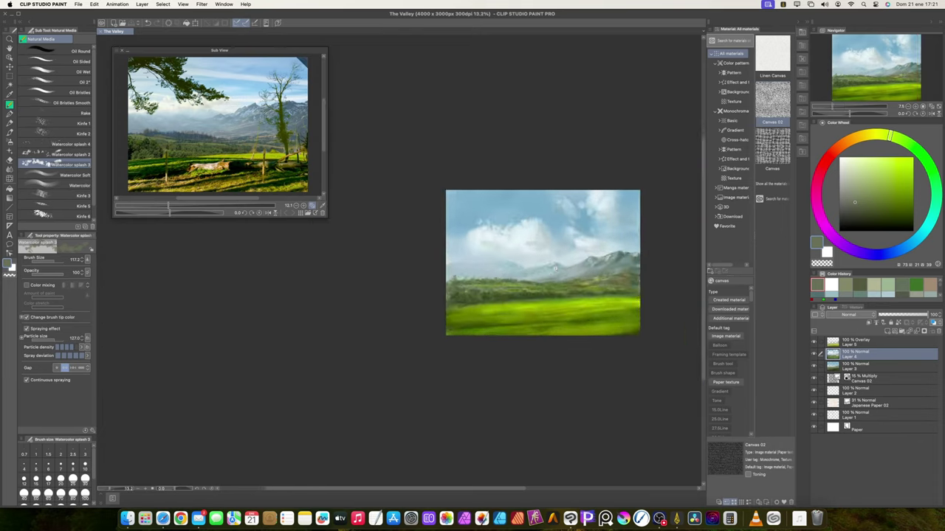
pyautogui.scroll(3, 555, 269)
pyautogui.press('super+e')
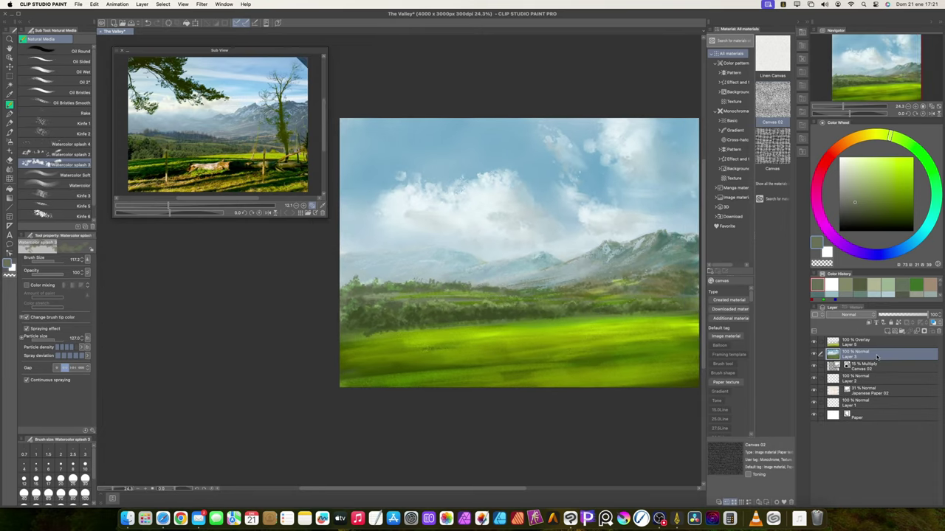
pyautogui.click(868, 343)
pyautogui.click(814, 343)
pyautogui.click(814, 342)
pyautogui.press('super+e')
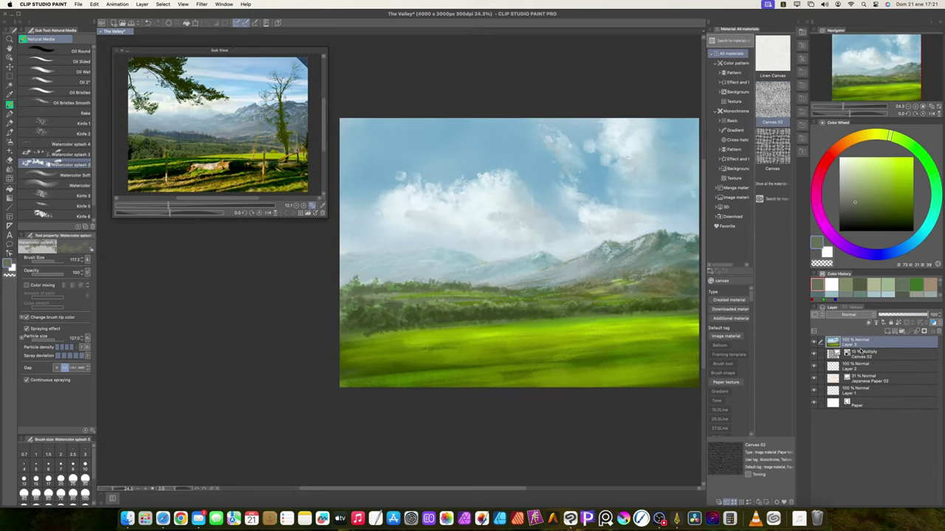
# Duplicate Layer 3 and set the copy's blending mode to Multiply after trying Overlay.
pyautogui.press('super+a')
pyautogui.press('super+c')
pyautogui.press('super+v')
pyautogui.click(866, 315)
pyautogui.click(840, 183)
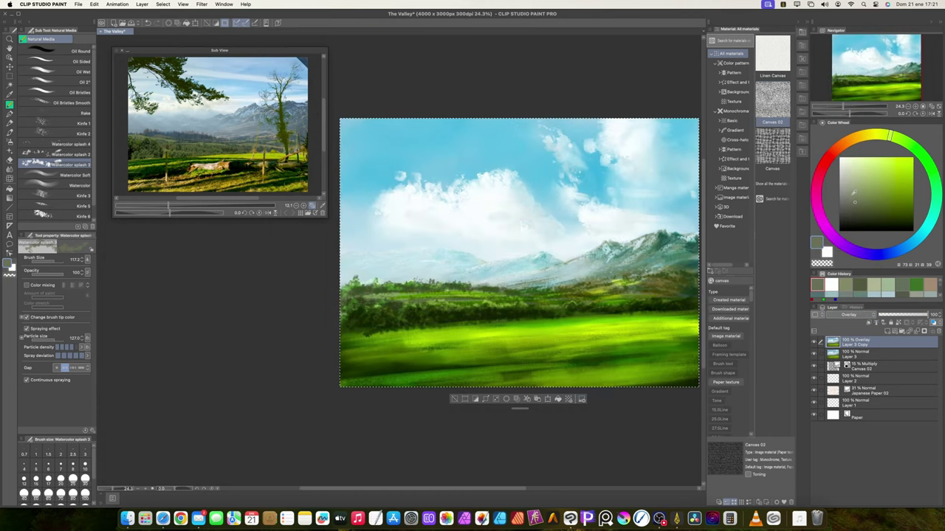
pyautogui.click(849, 315)
pyautogui.click(854, 123)
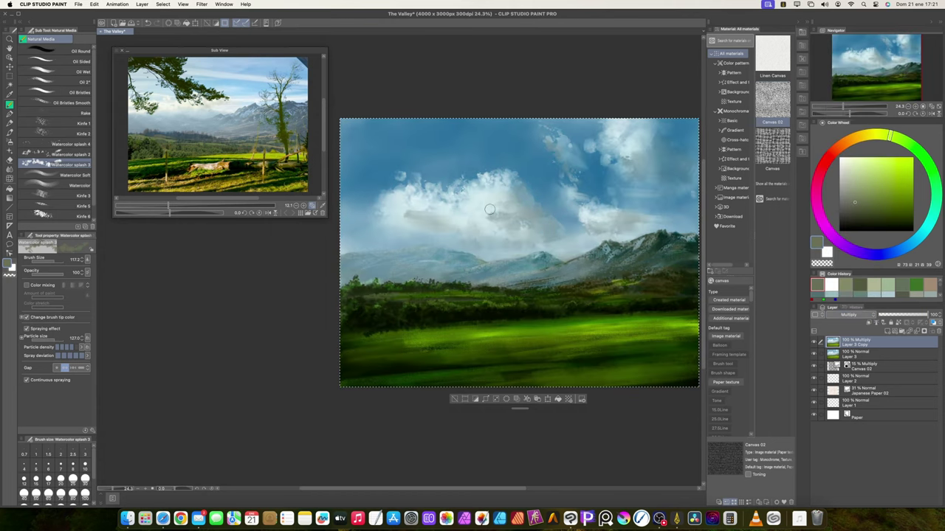
# Erase the Multiply copy over the clouds, mountains and tree band with the Soft eraser, redoing one stroke.
pyautogui.press('e')
pyautogui.moveTo(395, 214)
pyautogui.mouseDown()
pyautogui.moveTo(510, 249)
pyautogui.moveTo(422, 203)
pyautogui.moveTo(623, 236)
pyautogui.moveTo(583, 244)
pyautogui.mouseUp()
pyautogui.moveTo(583, 244)
pyautogui.mouseDown()
pyautogui.moveTo(503, 247)
pyautogui.moveTo(542, 268)
pyautogui.moveTo(472, 290)
pyautogui.mouseUp()
pyautogui.press('super+z')
pyautogui.moveTo(473, 299)
pyautogui.mouseDown()
pyautogui.moveTo(332, 297)
pyautogui.moveTo(418, 278)
pyautogui.moveTo(552, 286)
pyautogui.mouseUp()
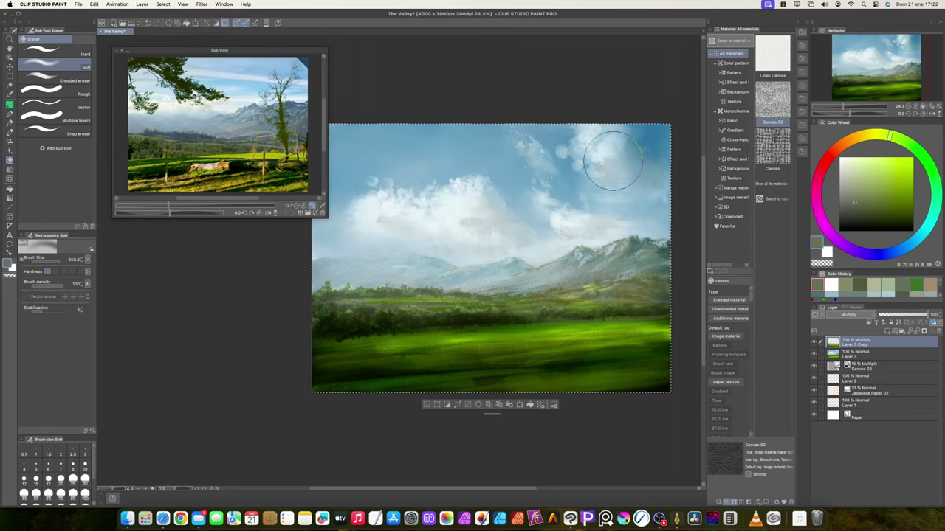
pyautogui.moveTo(583, 339)
pyautogui.mouseDown()
pyautogui.moveTo(401, 341)
pyautogui.moveTo(433, 353)
pyautogui.moveTo(642, 348)
pyautogui.moveTo(551, 366)
pyautogui.moveTo(418, 359)
pyautogui.moveTo(367, 335)
pyautogui.moveTo(347, 322)
pyautogui.mouseUp()
# Compare the painting without the Multiply copy, erase more of the copy over the meadow and hills, and merge it into Layer 3.
pyautogui.click(813, 342)
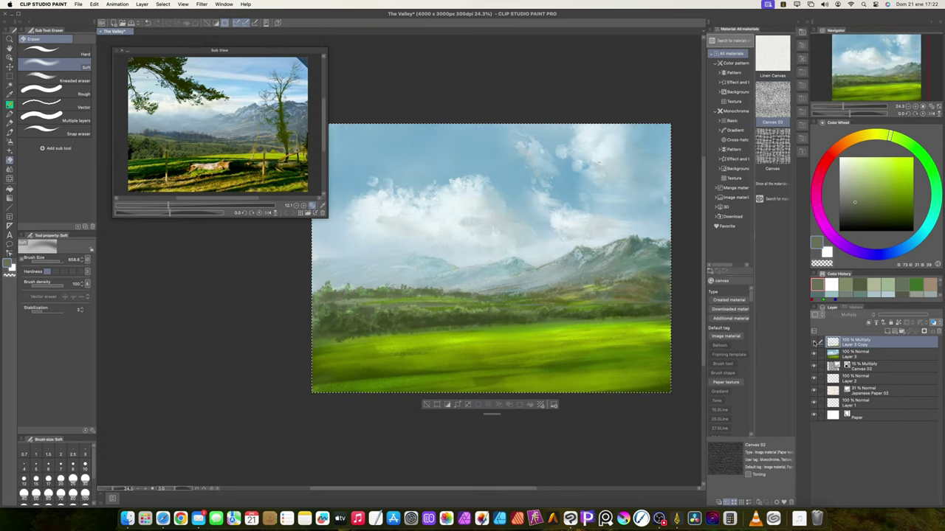
pyautogui.click(813, 342)
pyautogui.moveTo(649, 372); pyautogui.dragTo(636, 334)
pyautogui.moveTo(559, 299); pyautogui.dragTo(583, 269)
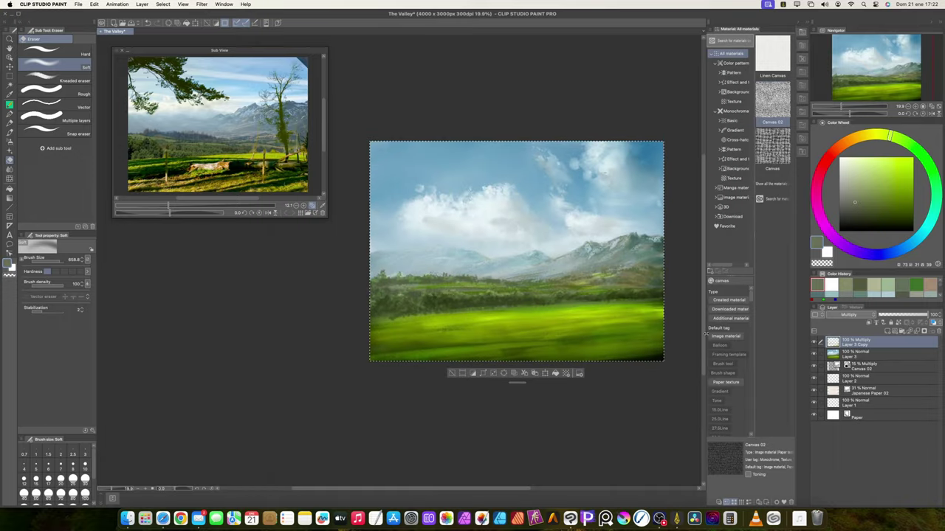
pyautogui.press('super+e')
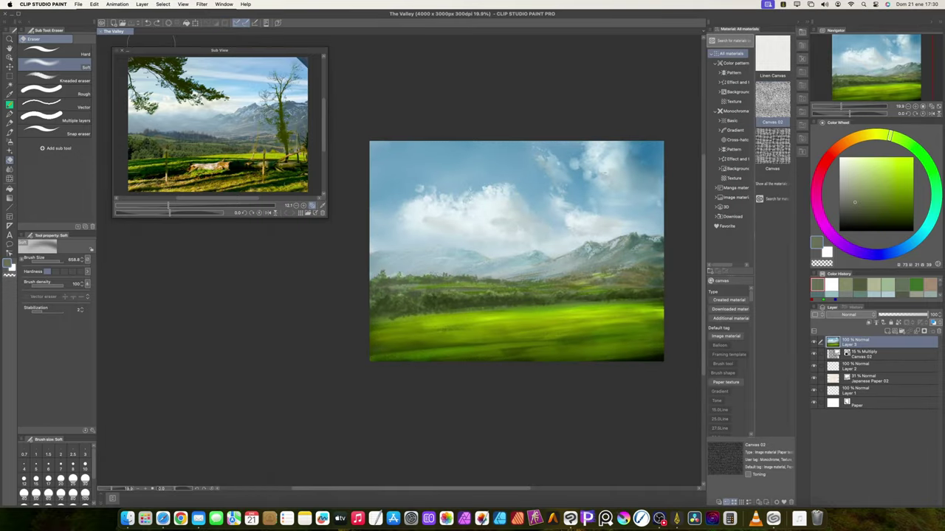
# Apply a Tone Curve correction to Layer 3, pulling down the shadow part of the RGB curve.
pyautogui.click(94, 4)
pyautogui.click(252, 214)
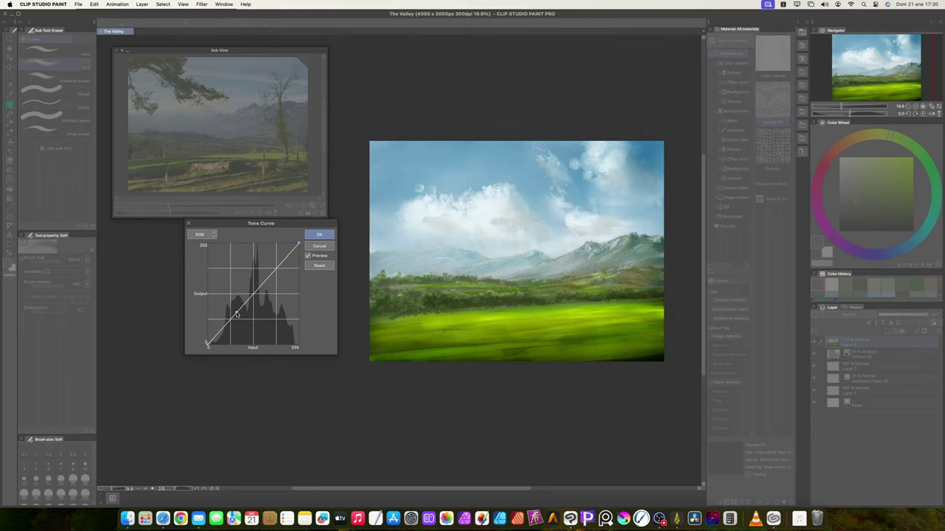
pyautogui.moveTo(236, 313); pyautogui.dragTo(232, 325)
pyautogui.click(319, 235)
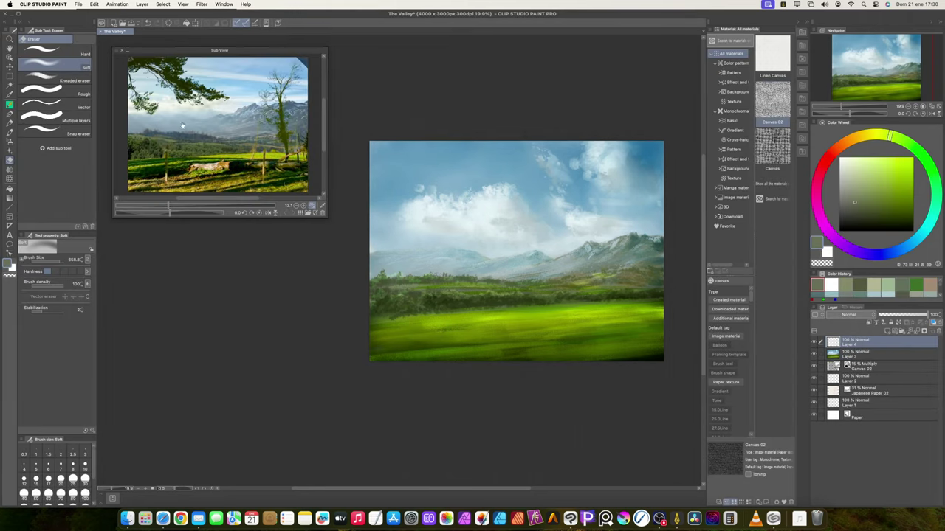
# Block in a fallen trunk with a raised branch on the meadow on a new layer, using Oil Bristles in orange-brown.
pyautogui.click(9, 105)
pyautogui.click(72, 71)
pyautogui.click(74, 92)
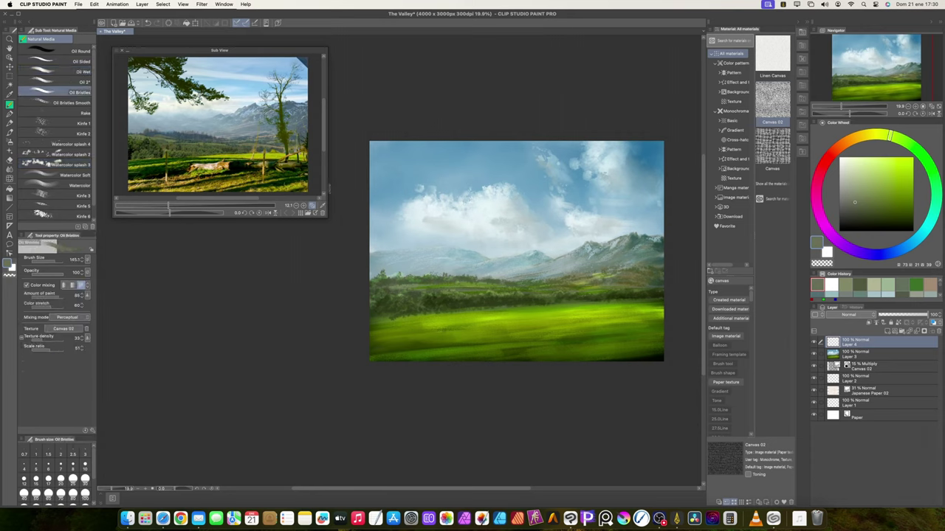
pyautogui.click(845, 140)
pyautogui.click(885, 180)
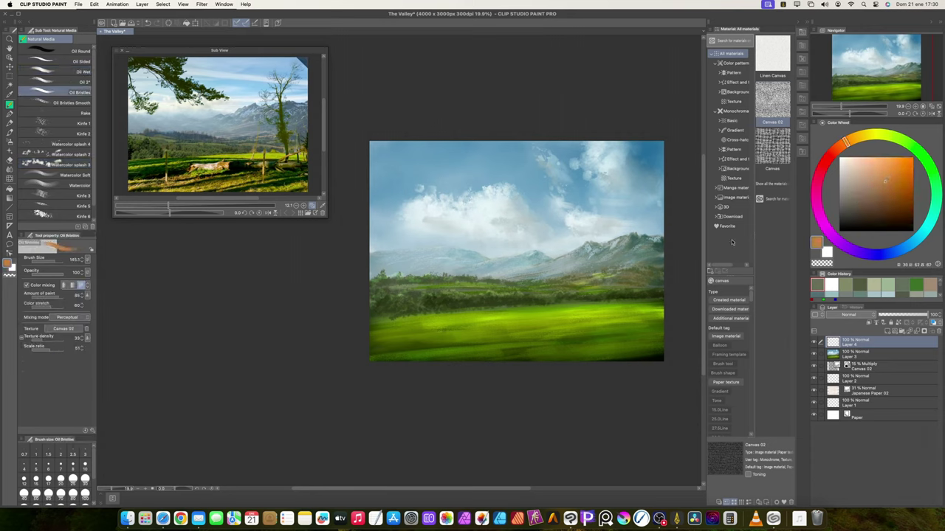
pyautogui.moveTo(481, 322)
pyautogui.mouseDown()
pyautogui.moveTo(535, 320)
pyautogui.moveTo(467, 321)
pyautogui.moveTo(627, 320)
pyautogui.mouseUp()
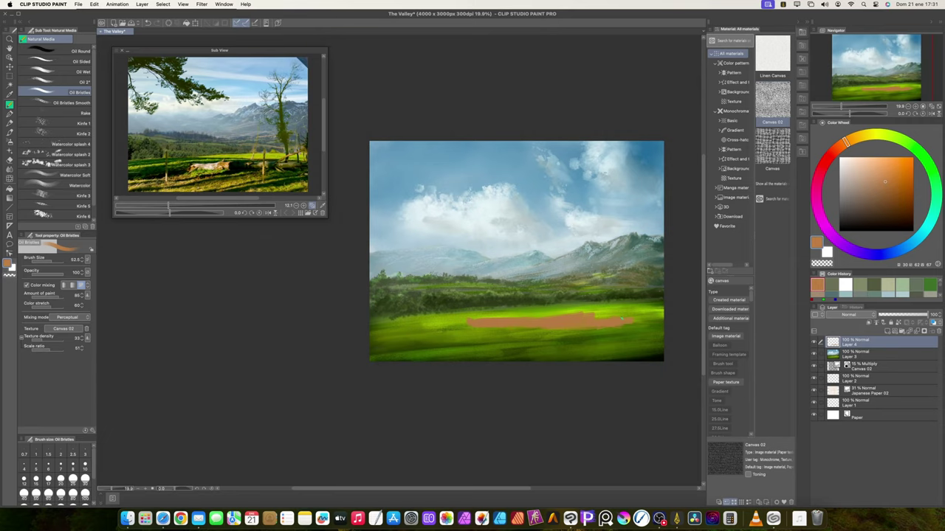
pyautogui.moveTo(620, 304); pyautogui.dragTo(653, 289)
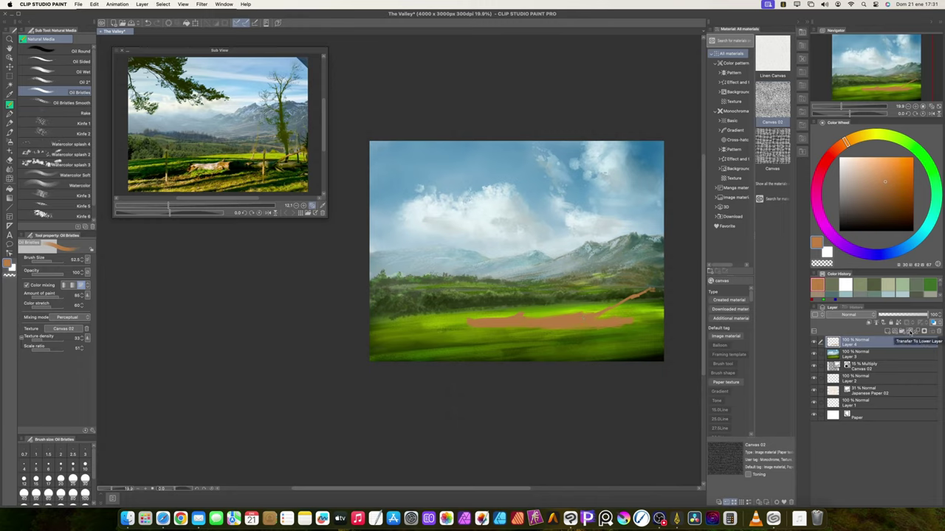
# Lock the trunk layer's transparent pixels and texture the trunk and branch with light peach Kinfe 3 and Kinfe 5 strokes.
pyautogui.click(893, 322)
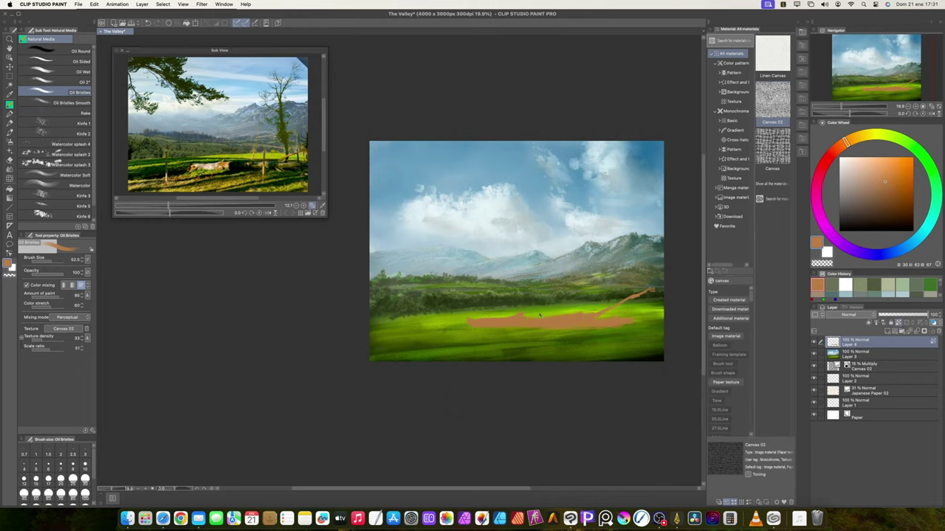
pyautogui.click(211, 167)
pyautogui.click(81, 177)
pyautogui.click(81, 196)
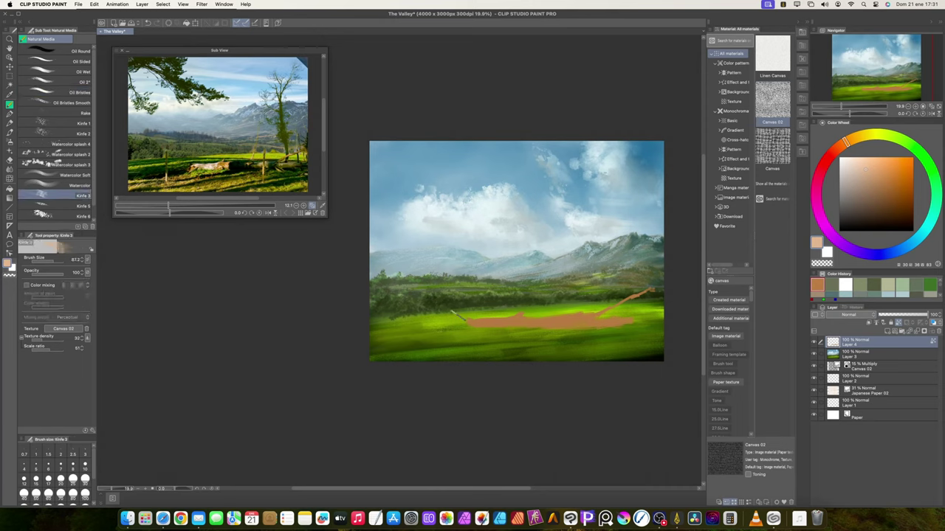
pyautogui.moveTo(457, 316); pyautogui.dragTo(556, 313)
pyautogui.moveTo(496, 322)
pyautogui.mouseDown()
pyautogui.moveTo(469, 322)
pyautogui.moveTo(532, 326)
pyautogui.moveTo(513, 323)
pyautogui.moveTo(570, 305)
pyautogui.moveTo(579, 318)
pyautogui.moveTo(543, 315)
pyautogui.moveTo(568, 325)
pyautogui.mouseUp()
pyautogui.click(67, 206)
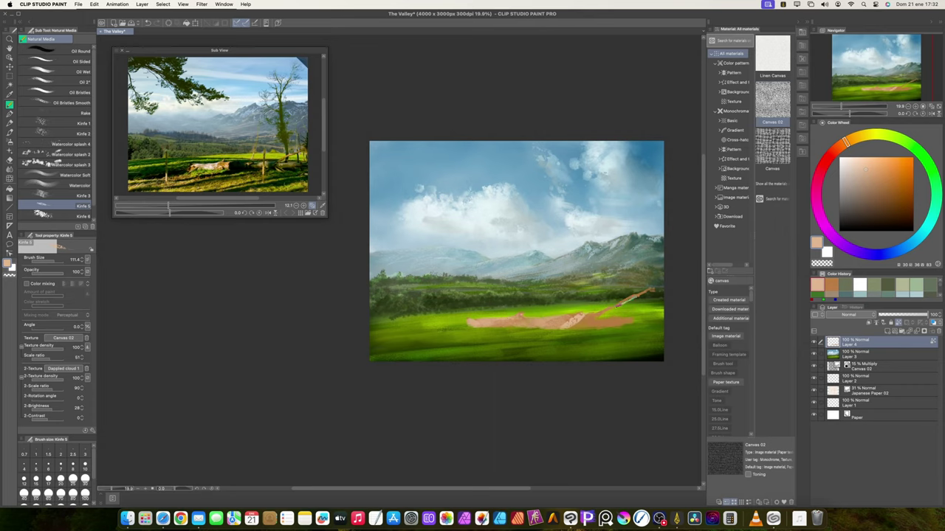
pyautogui.moveTo(647, 292); pyautogui.dragTo(595, 323)
# Add dark brown shadow texture to the trunk with an enlarged Kinfe 6 brush.
pyautogui.click(875, 212)
pyautogui.click(59, 215)
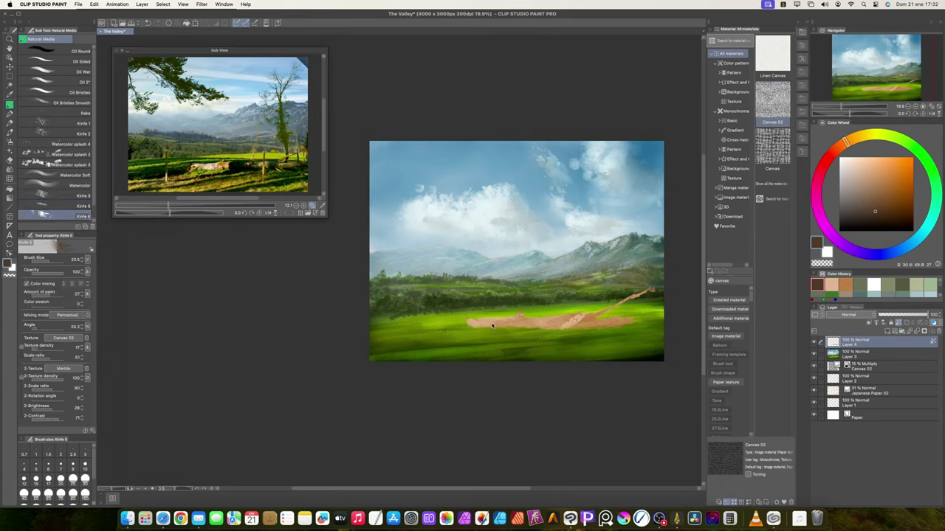
pyautogui.press(']')
pyautogui.moveTo(478, 325)
pyautogui.mouseDown()
pyautogui.moveTo(569, 325)
pyautogui.moveTo(561, 313)
pyautogui.moveTo(617, 320)
pyautogui.moveTo(515, 332)
pyautogui.mouseUp()
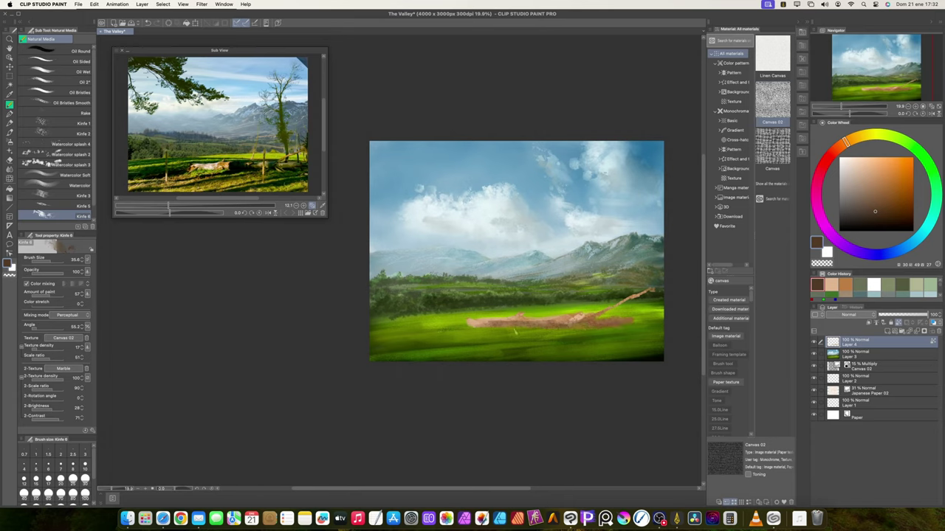
# Texture the trunk and branch with Kinfe 6 strokes in sampled peach and brown tones, turning off the brush's color mixing.
pyautogui.keyDown('alt'); pyautogui.click(506, 317); pyautogui.keyUp('alt')
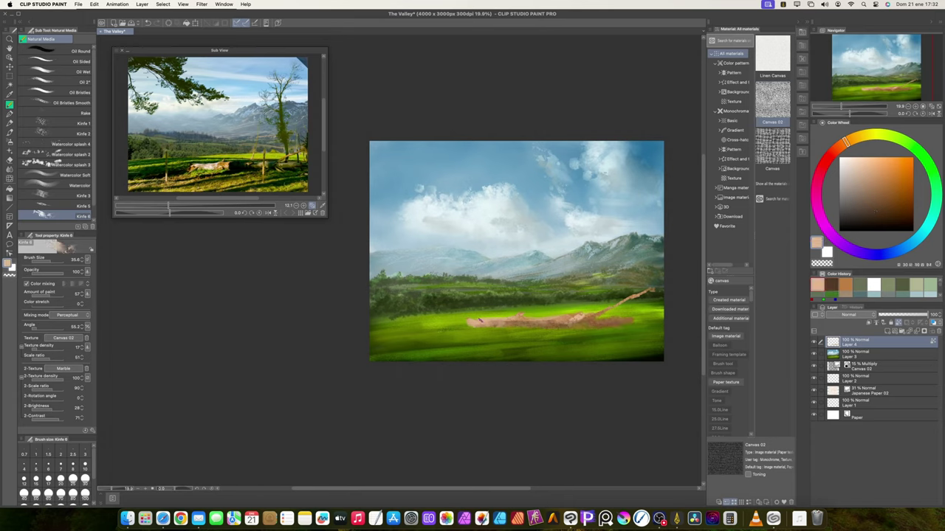
pyautogui.keyDown('alt'); pyautogui.click(476, 321); pyautogui.keyUp('alt')
pyautogui.moveTo(474, 324); pyautogui.dragTo(488, 322)
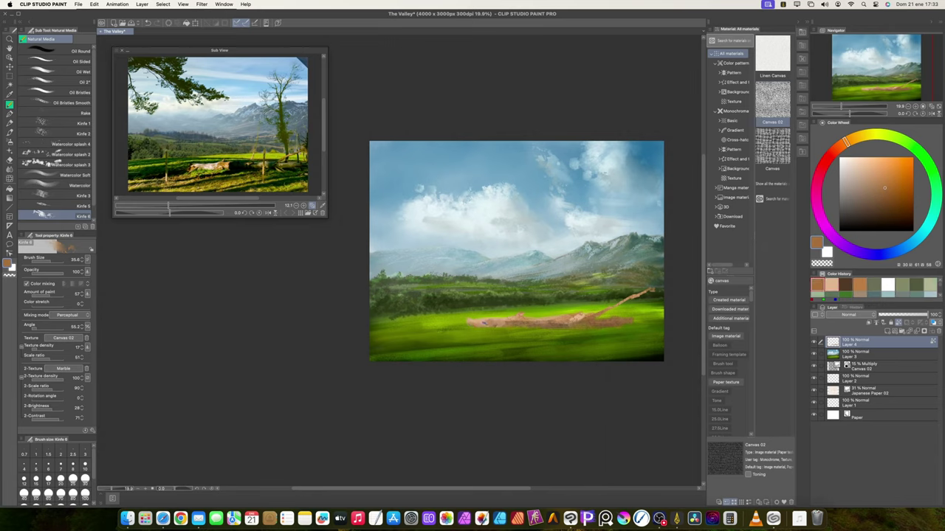
pyautogui.click(27, 283)
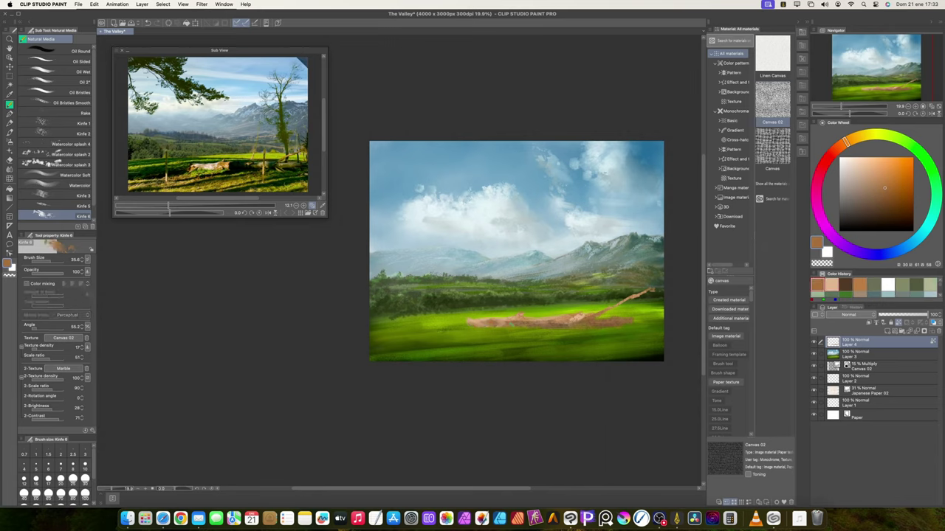
pyautogui.moveTo(553, 318); pyautogui.dragTo(571, 319)
pyautogui.keyDown('alt'); pyautogui.click(553, 327); pyautogui.keyUp('alt')
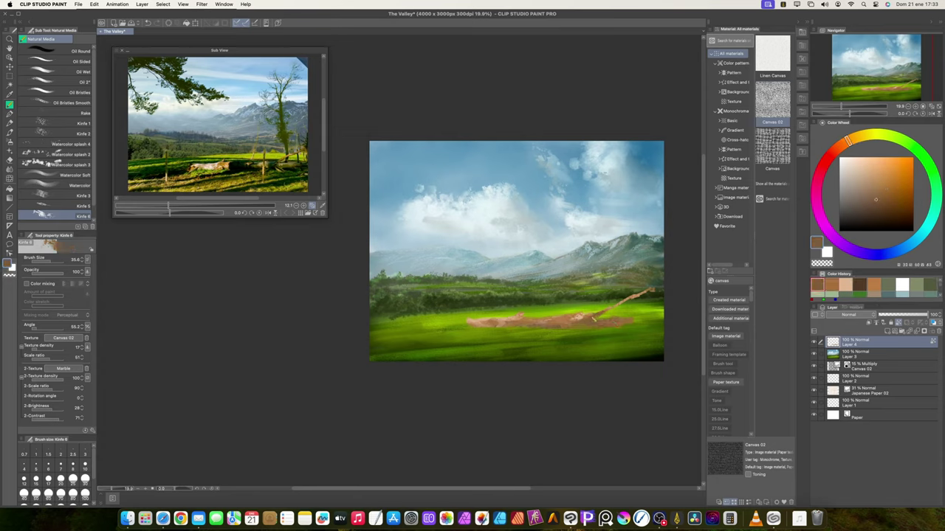
pyautogui.moveTo(616, 307); pyautogui.dragTo(648, 294)
pyautogui.keyDown('alt'); pyautogui.click(481, 319); pyautogui.keyUp('alt')
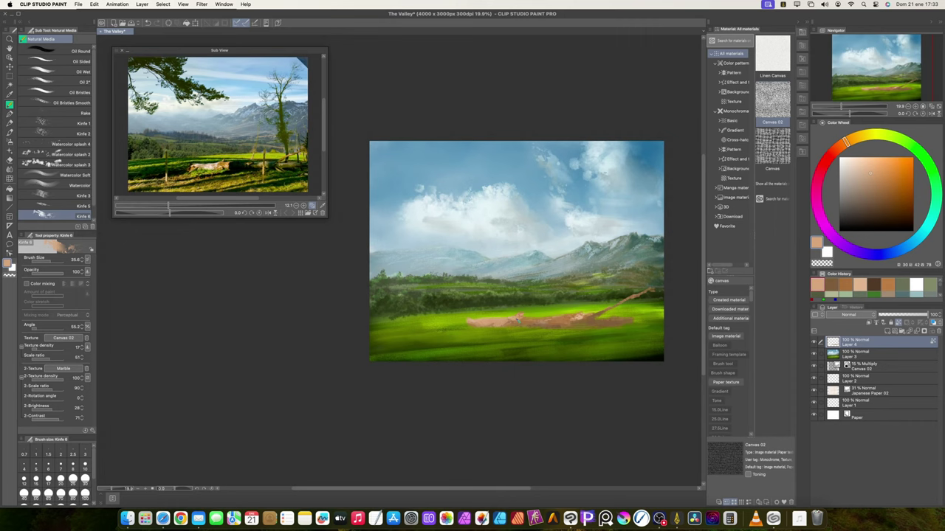
# Lower the trunk layer's hue, saturation and luminosity with the Hue/Saturation/Luminosity correction.
pyautogui.scroll(3, 614, 298)
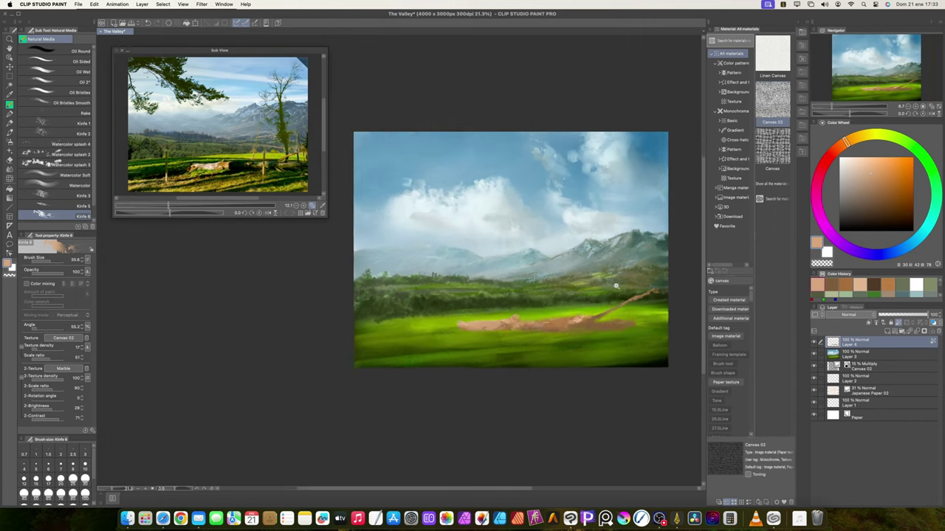
pyautogui.press('super+u')
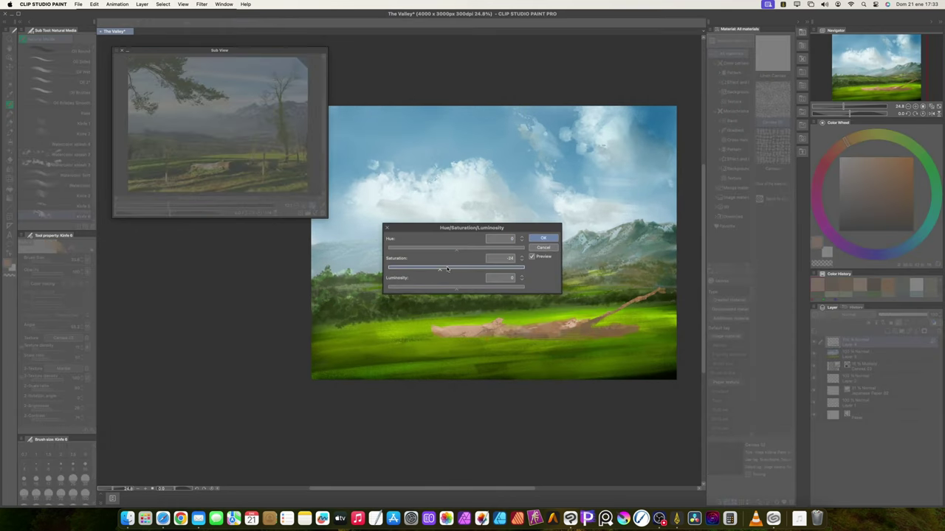
pyautogui.moveTo(457, 287); pyautogui.dragTo(437, 286)
pyautogui.moveTo(456, 249); pyautogui.dragTo(448, 251)
pyautogui.moveTo(440, 270)
pyautogui.mouseDown()
pyautogui.moveTo(456, 250)
pyautogui.moveTo(429, 270)
pyautogui.moveTo(436, 288)
pyautogui.mouseUp()
pyautogui.press('Return')
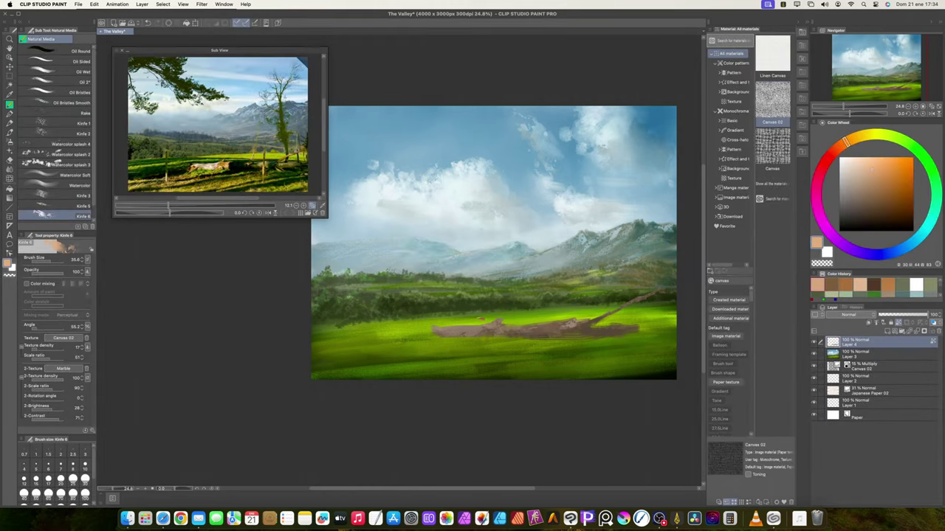
# Texture the fallen trunk with Kinfe 6 strokes in peach, a sampled brown and olive-yellow moss tones.
pyautogui.moveTo(471, 325); pyautogui.dragTo(451, 328)
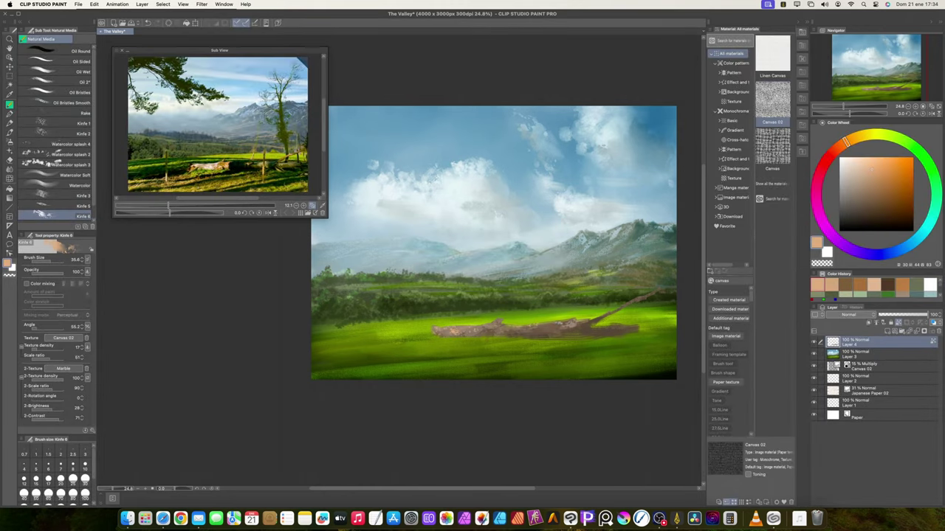
pyautogui.keyDown('alt'); pyautogui.click(588, 331); pyautogui.keyUp('alt')
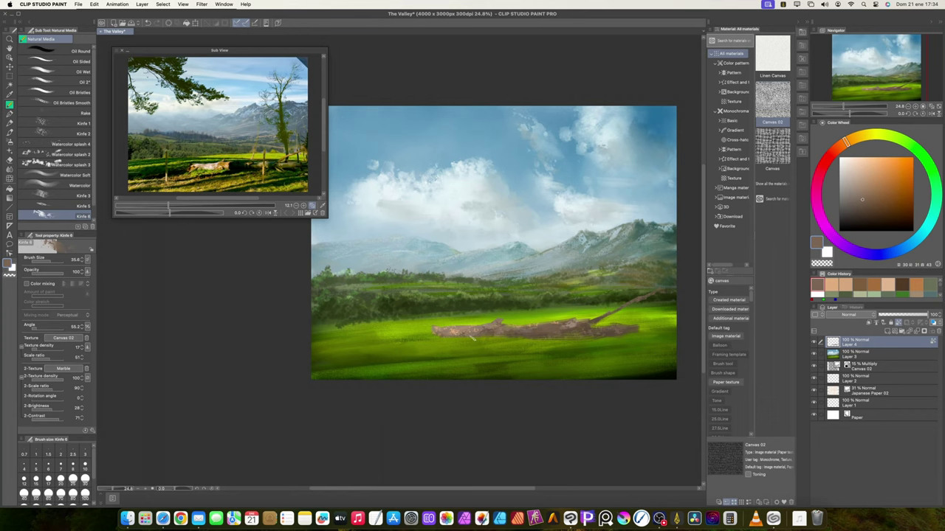
pyautogui.click(869, 134)
pyautogui.click(888, 192)
pyautogui.moveTo(493, 336); pyautogui.dragTo(507, 336)
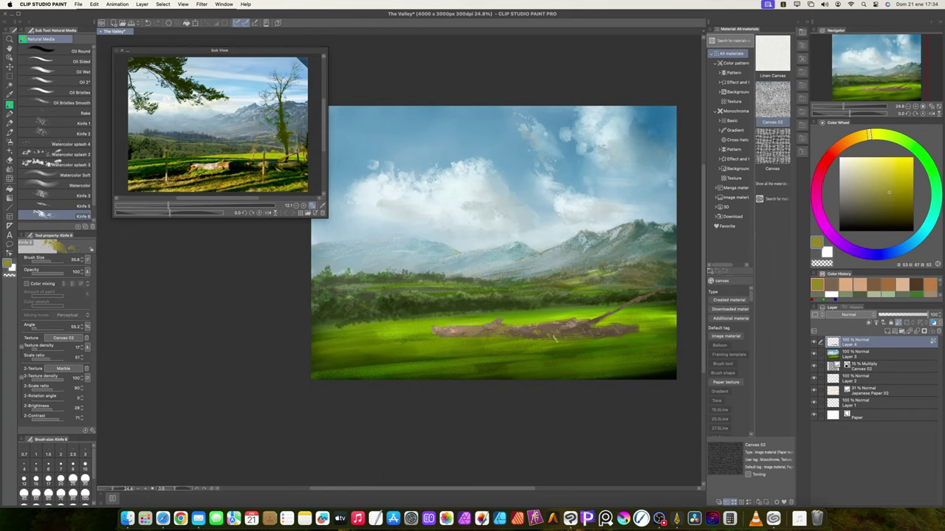
pyautogui.moveTo(602, 328); pyautogui.dragTo(578, 328)
# Darken the fallen trunk layer and strengthen its contrast with a tonal correction.
pyautogui.scroll(3, 602, 329)
pyautogui.click(95, 4)
pyautogui.moveTo(111, 174)
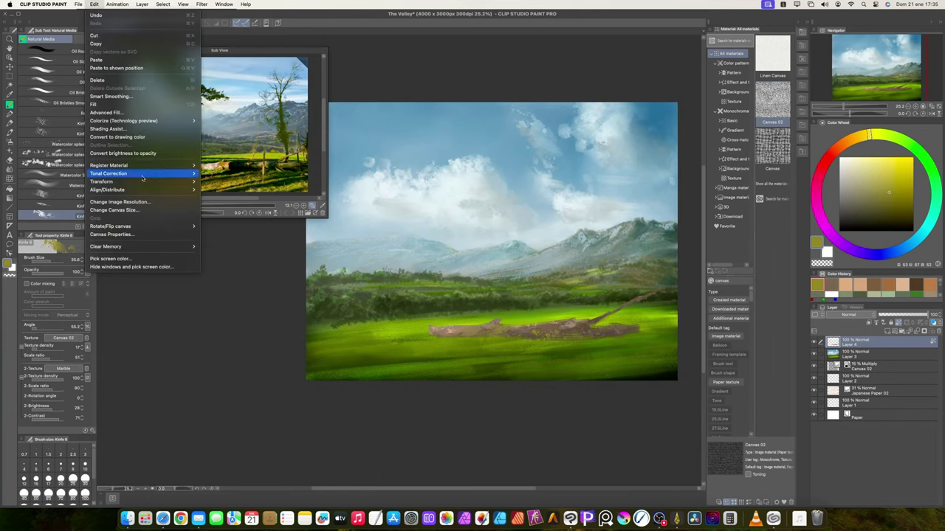
pyautogui.click(232, 215)
pyautogui.moveTo(237, 313); pyautogui.dragTo(238, 328)
pyautogui.click(245, 326)
pyautogui.moveTo(280, 278); pyautogui.dragTo(276, 259)
pyautogui.click(318, 235)
# On a new layer below the fallen trunk's layer, paint a tall bare tree behind it with dark brown Oil Sided strokes, using size 25 for thin branches.
pyautogui.click(875, 355)
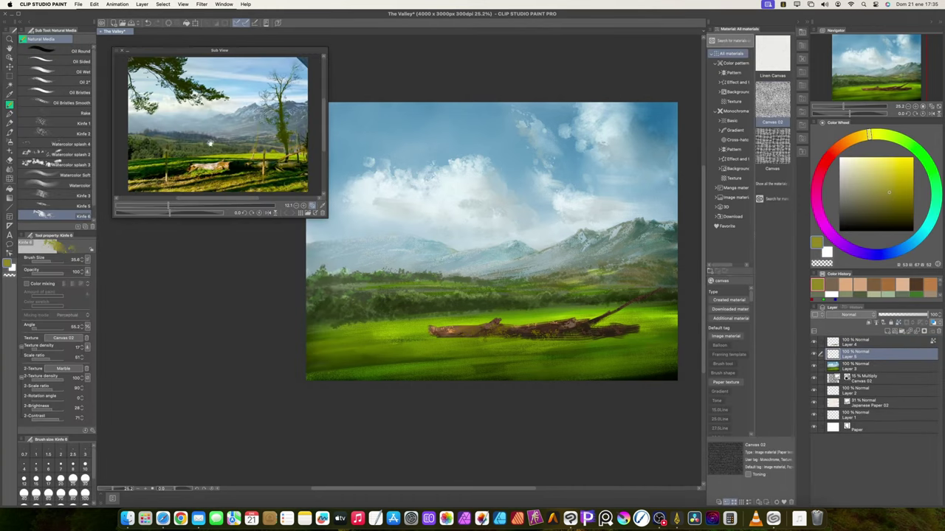
pyautogui.click(81, 61)
pyautogui.click(889, 217)
pyautogui.click(853, 138)
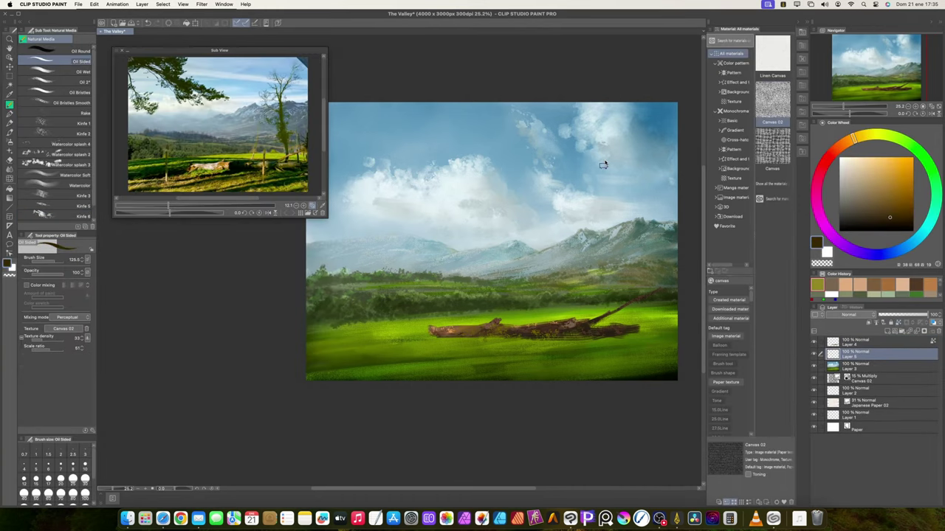
pyautogui.moveTo(597, 171); pyautogui.dragTo(606, 197)
pyautogui.press('super+z')
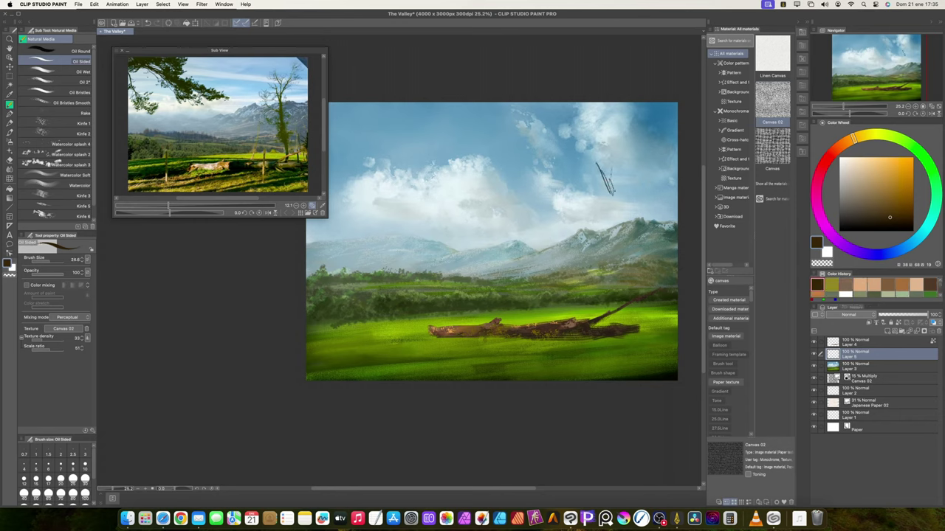
pyautogui.moveTo(644, 127)
pyautogui.mouseDown()
pyautogui.moveTo(615, 226)
pyautogui.moveTo(625, 299)
pyautogui.moveTo(647, 276)
pyautogui.mouseUp()
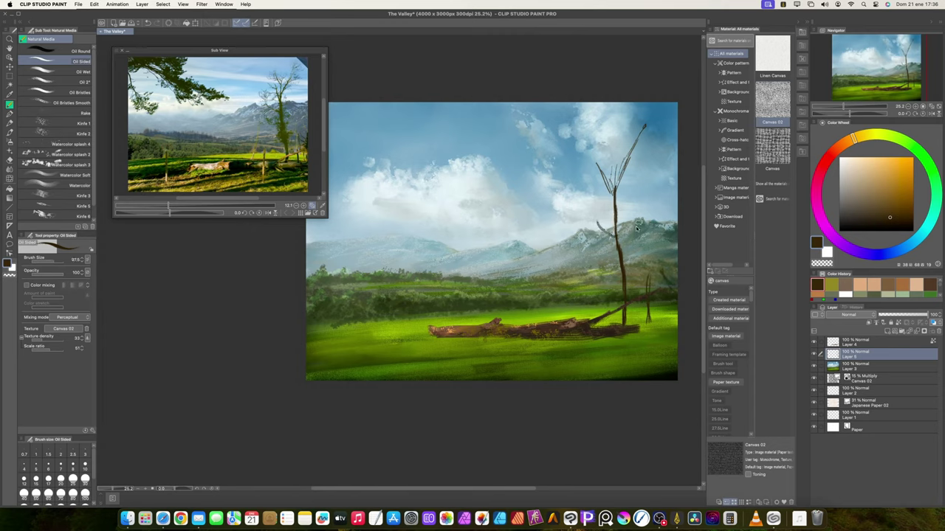
pyautogui.click(85, 466)
pyautogui.click(73, 478)
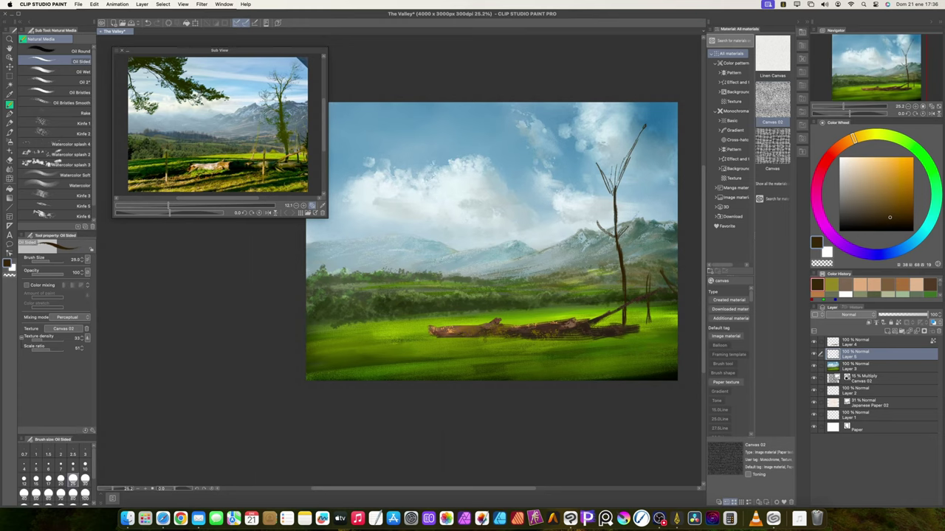
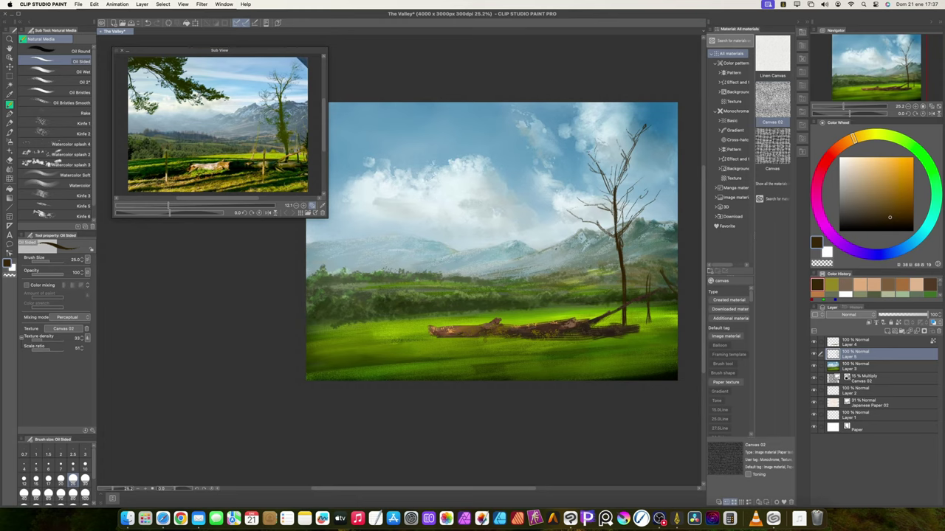
# Scatter dark green leaves over the tree's middle branches with a reduced Watercolor splash 3 brush.
pyautogui.click(59, 165)
pyautogui.click(916, 149)
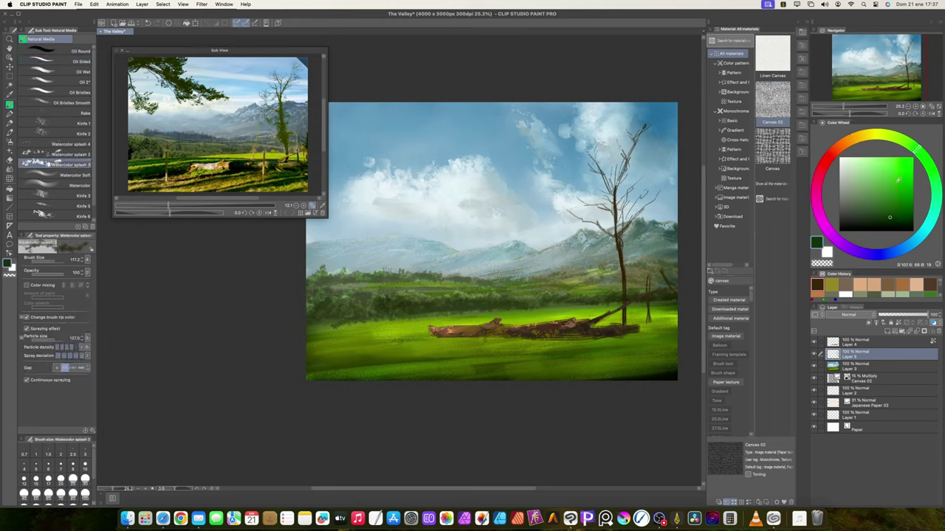
pyautogui.click(882, 214)
pyautogui.press('[')
pyautogui.press('[')
pyautogui.click(872, 211)
pyautogui.moveTo(557, 217)
pyautogui.mouseDown()
pyautogui.moveTo(661, 196)
pyautogui.moveTo(655, 181)
pyautogui.moveTo(645, 191)
pyautogui.moveTo(622, 178)
pyautogui.mouseUp()
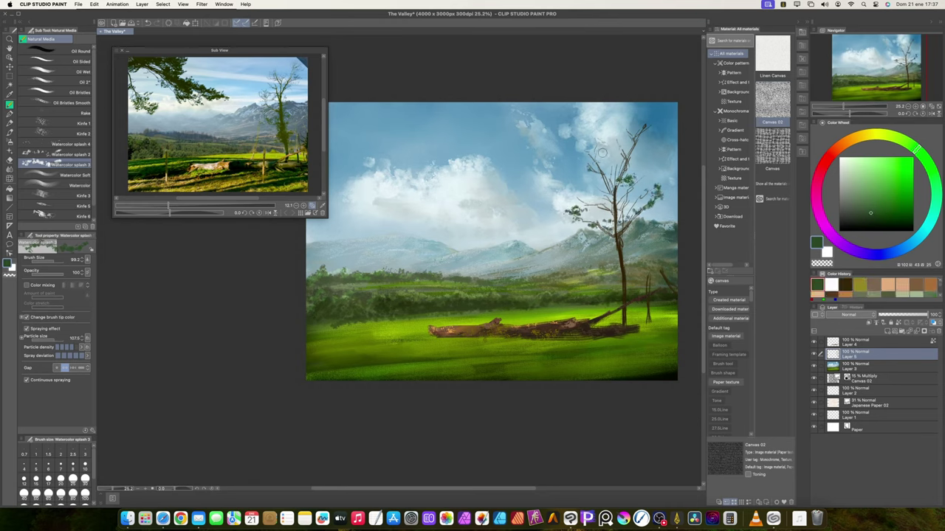
# Add dark green leaves to the tree's upper branches, shrinking the splash brush for the finer twigs.
pyautogui.moveTo(598, 140); pyautogui.dragTo(651, 134)
pyautogui.press('[')
pyautogui.press('[')
pyautogui.press('[')
pyautogui.press('[')
pyautogui.moveTo(589, 160)
pyautogui.mouseDown()
pyautogui.moveTo(583, 154)
pyautogui.moveTo(598, 158)
pyautogui.mouseUp()
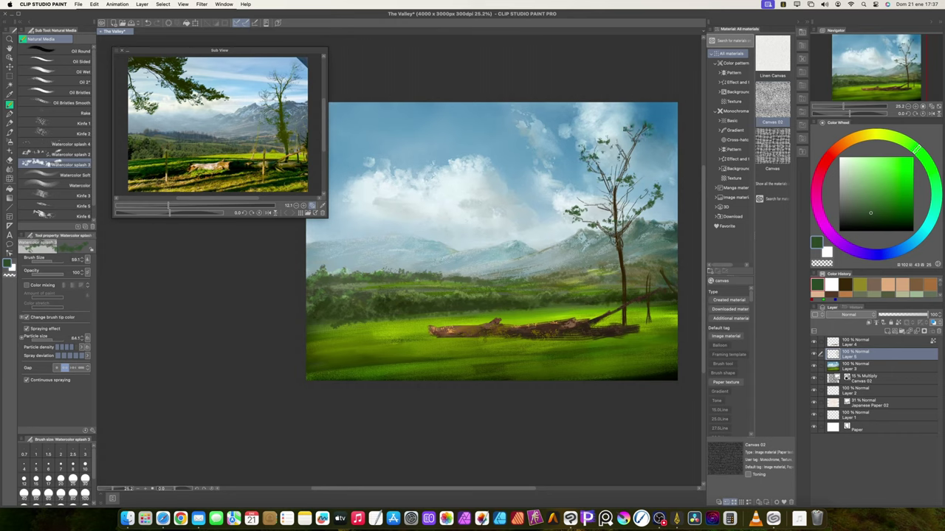
# Enlarge the splash brush and build denser dark green foliage around the tree's trunk.
pyautogui.press(']')
pyautogui.press(']')
pyautogui.press(']')
pyautogui.press(']')
pyautogui.press(']')
pyautogui.press(']')
pyautogui.press(']')
pyautogui.press(']')
pyautogui.moveTo(619, 258)
pyautogui.mouseDown()
pyautogui.moveTo(611, 185)
pyautogui.moveTo(611, 213)
pyautogui.mouseUp()
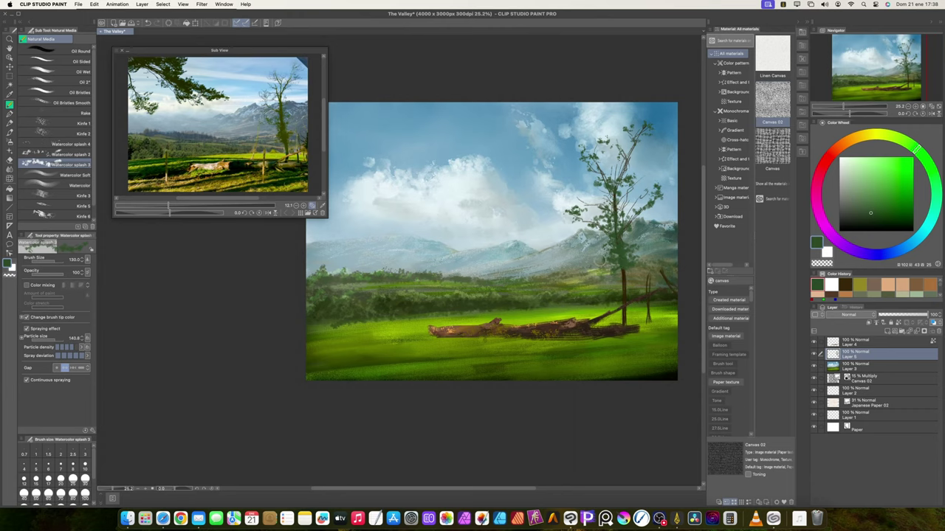
# Highlight the tree's foliage with light green dabs from a reduced Watercolor splash 4 brush.
pyautogui.scroll(-5, 618, 262)
pyautogui.scroll(6, 631, 261)
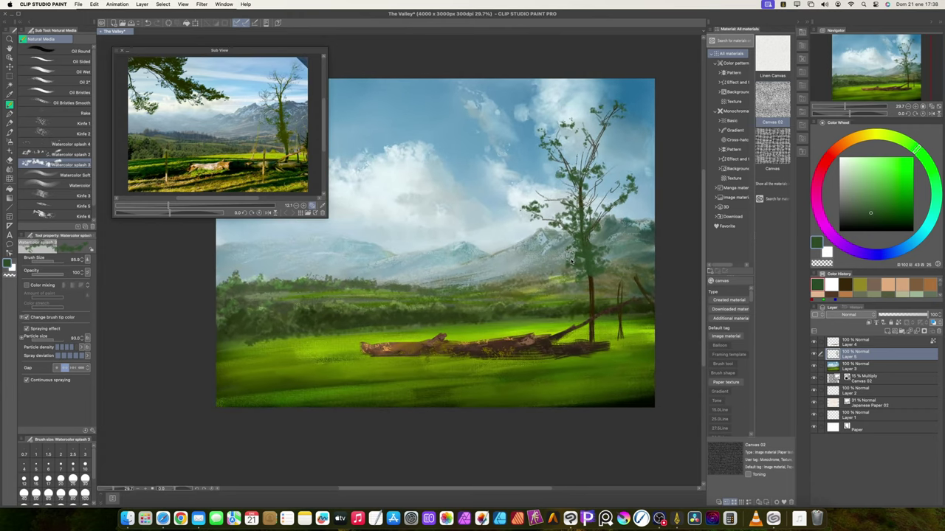
pyautogui.click(879, 190)
pyautogui.click(895, 137)
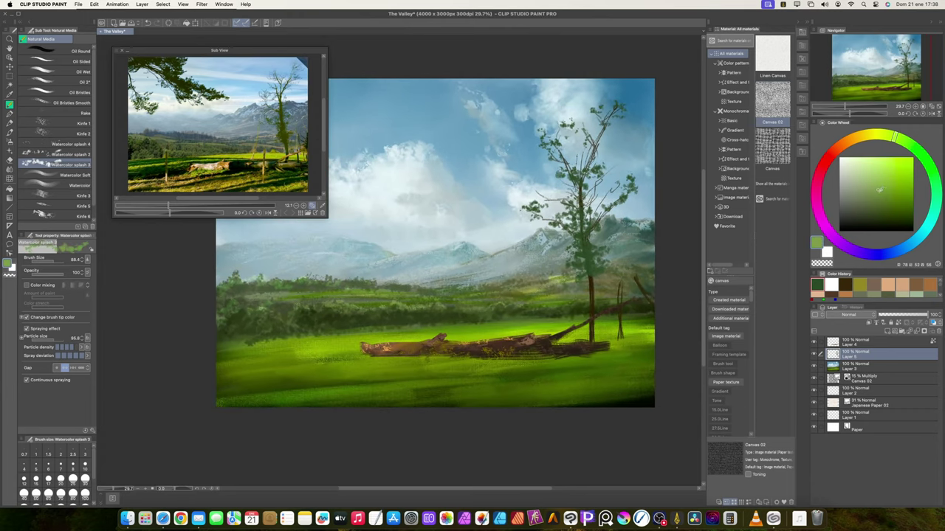
pyautogui.click(70, 144)
pyautogui.click(568, 251)
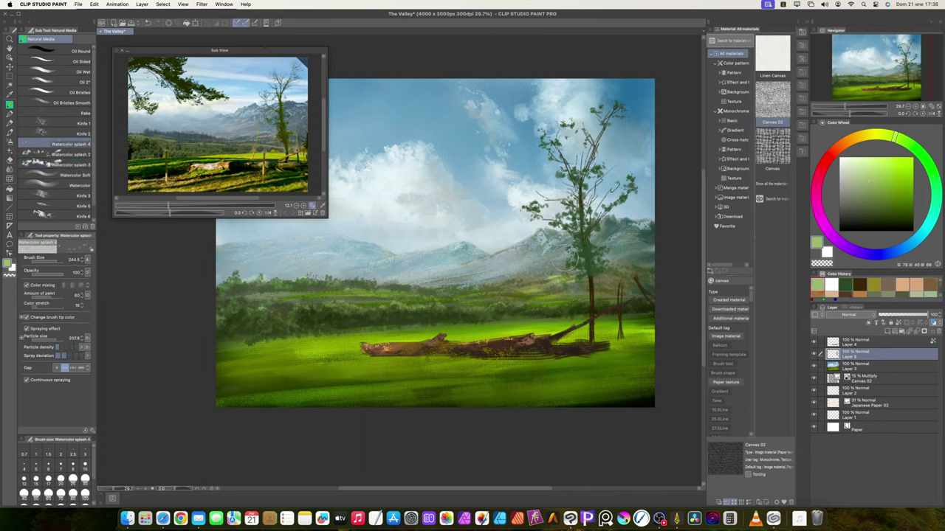
pyautogui.press('[')
pyautogui.press('[')
pyautogui.press('[')
pyautogui.moveTo(534, 141)
pyautogui.mouseDown()
pyautogui.moveTo(584, 127)
pyautogui.moveTo(624, 100)
pyautogui.mouseUp()
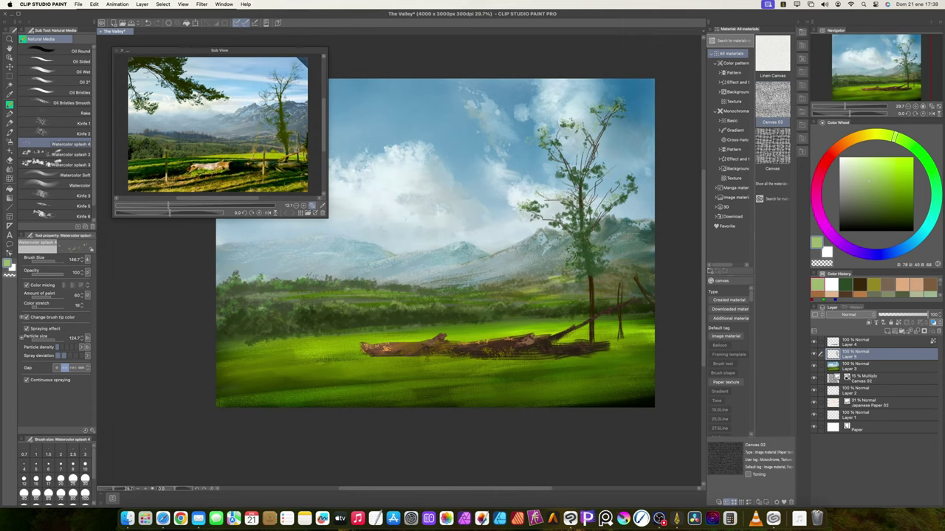
# Add a new layer on top and paint two upright light peach fence posts in the meadow with the Oil Wet brush.
pyautogui.click(832, 294)
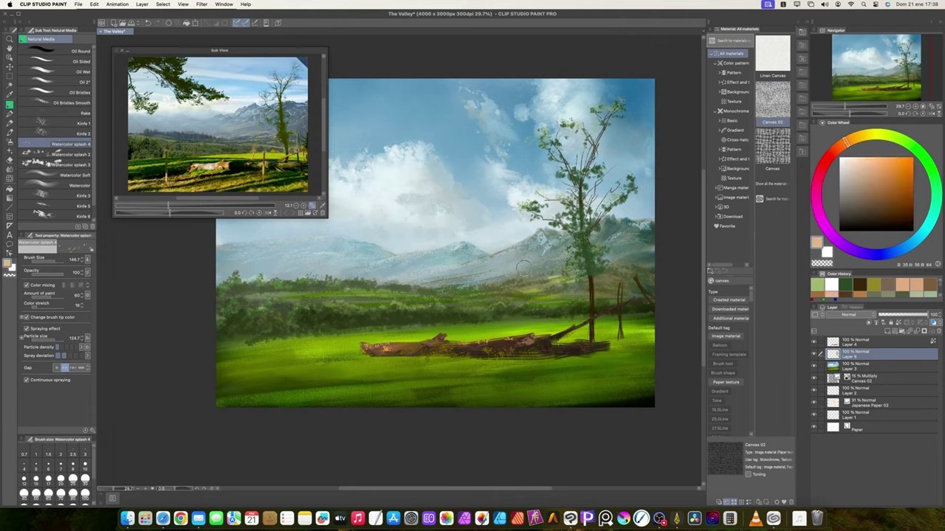
pyautogui.click(74, 61)
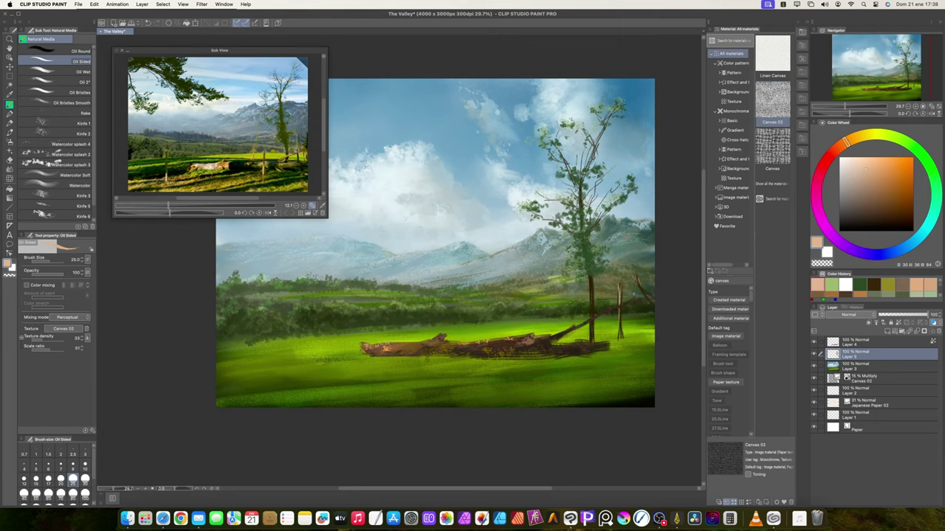
pyautogui.scroll(-5, 592, 263)
pyautogui.scroll(5, 593, 261)
pyautogui.hscroll(-3, 595, 257)
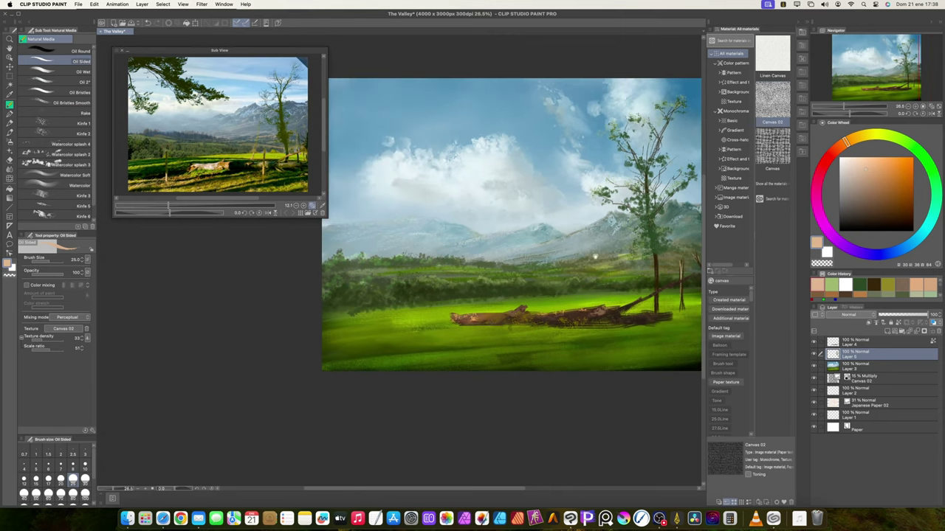
pyautogui.press('super+shift+n')
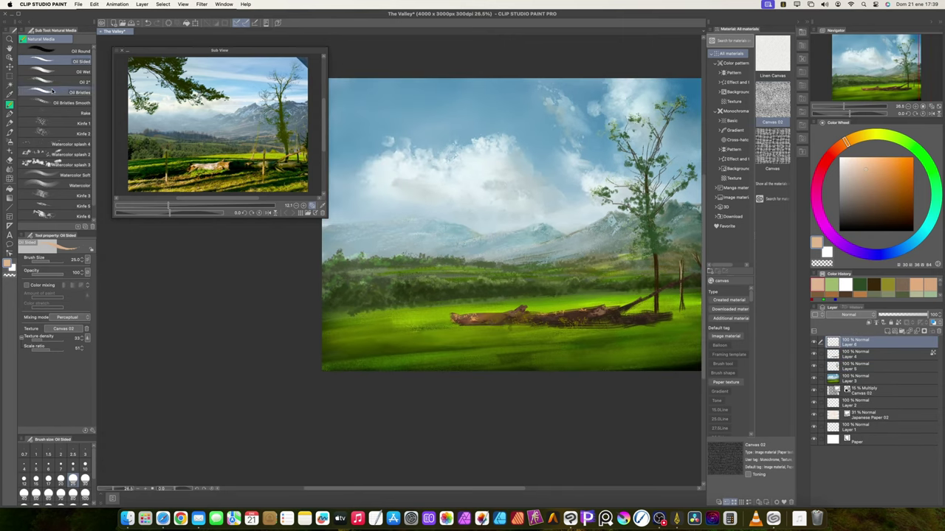
pyautogui.click(67, 71)
pyautogui.moveTo(411, 294); pyautogui.dragTo(411, 348)
pyautogui.moveTo(610, 293); pyautogui.dragTo(612, 342)
# Lock the post layer's transparent pixels, shade both fence posts with brown and dark brown strokes, and save the file.
pyautogui.click(898, 323)
pyautogui.click(870, 195)
pyautogui.keyDown('alt'); pyautogui.click(620, 316); pyautogui.keyUp('alt')
pyautogui.moveTo(610, 280); pyautogui.dragTo(612, 341)
pyautogui.moveTo(413, 295); pyautogui.dragTo(409, 340)
pyautogui.keyDown('alt'); pyautogui.click(412, 303); pyautogui.keyUp('alt')
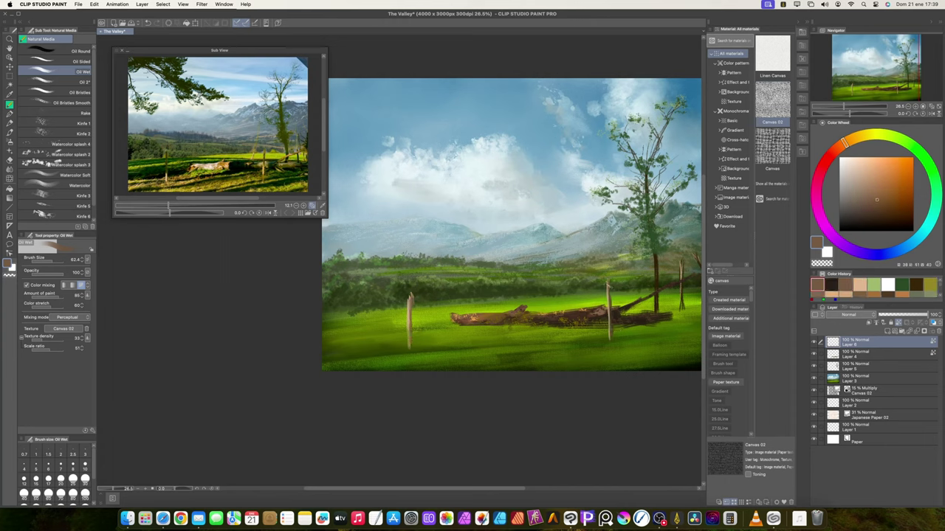
pyautogui.keyDown('alt'); pyautogui.click(618, 318); pyautogui.keyUp('alt')
pyautogui.moveTo(610, 301)
pyautogui.mouseDown()
pyautogui.moveTo(659, 322)
pyautogui.moveTo(612, 340)
pyautogui.mouseUp()
pyautogui.moveTo(412, 295); pyautogui.dragTo(411, 345)
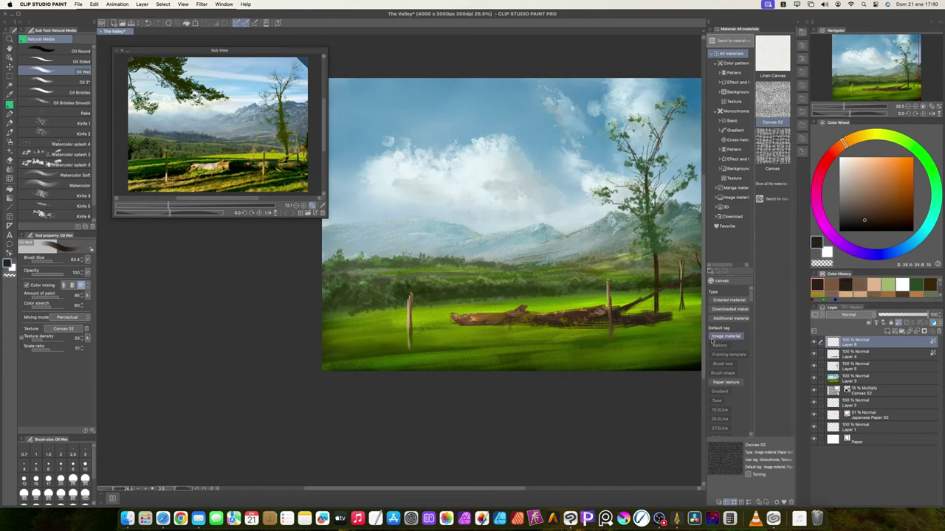
pyautogui.press('super+s')
# Lock the tree layer's transparent pixels and paint a sampled lighter brown along the tree's lower trunk.
pyautogui.click(864, 368)
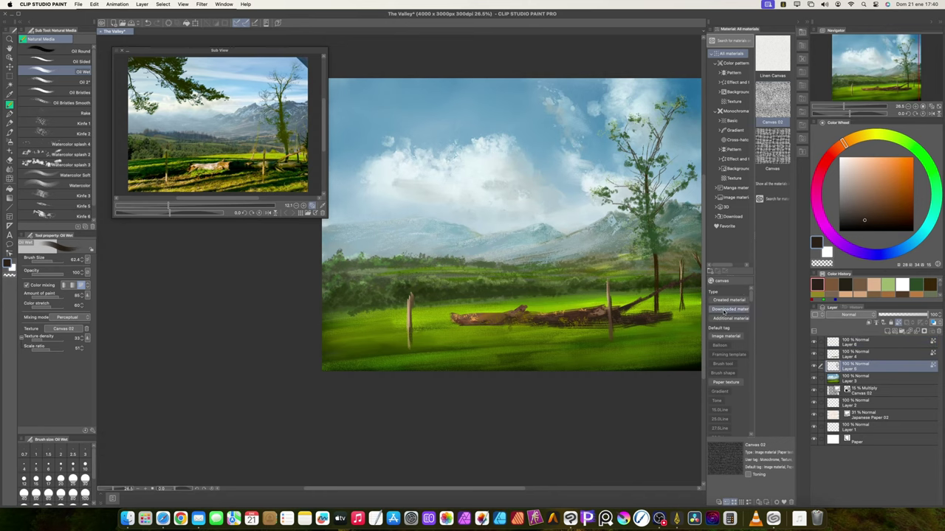
pyautogui.keyDown('alt'); pyautogui.click(600, 313); pyautogui.keyUp('alt')
pyautogui.moveTo(653, 252); pyautogui.dragTo(654, 307)
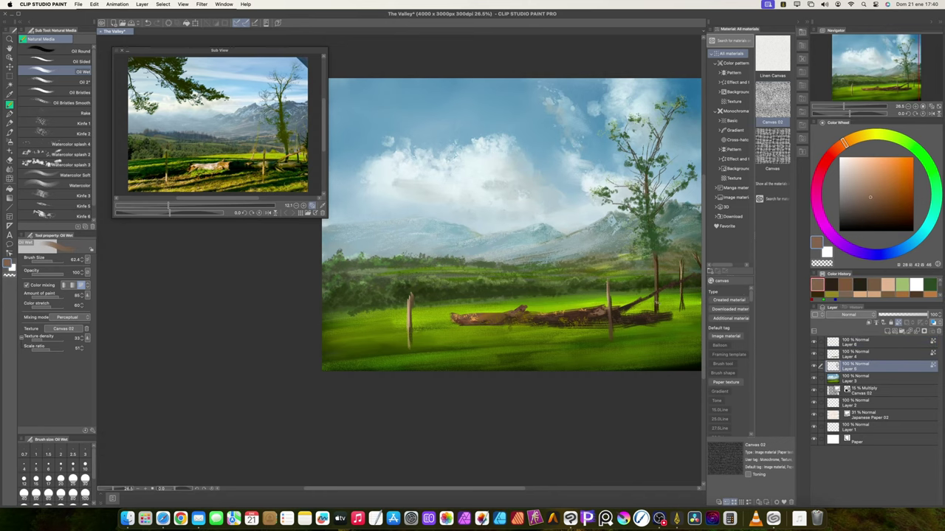
# Create a Multiply layer on top and prepare the Oil Wet brush with a dark meadow green at 53 opacity.
pyautogui.scroll(-3, 608, 286)
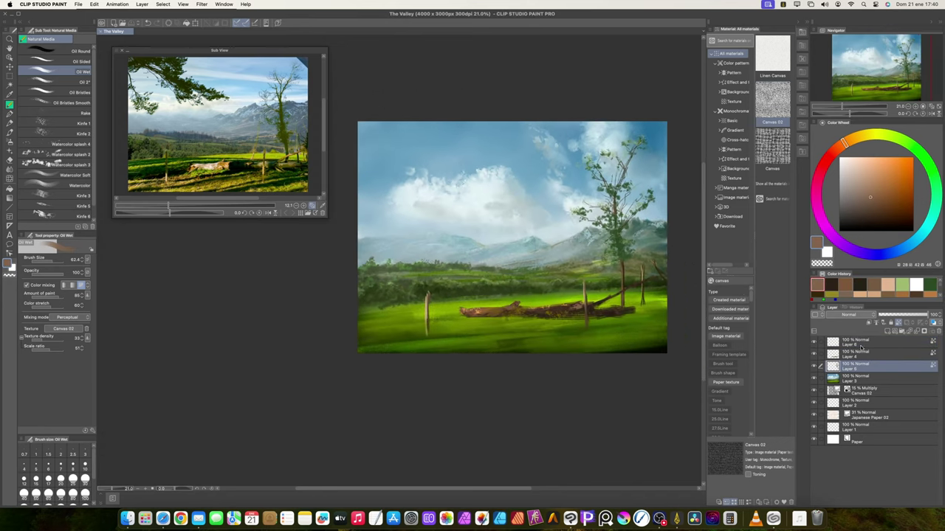
pyautogui.click(870, 343)
pyautogui.click(887, 331)
pyautogui.click(858, 313)
pyautogui.click(849, 124)
pyautogui.keyDown('alt'); pyautogui.click(406, 331); pyautogui.keyUp('alt')
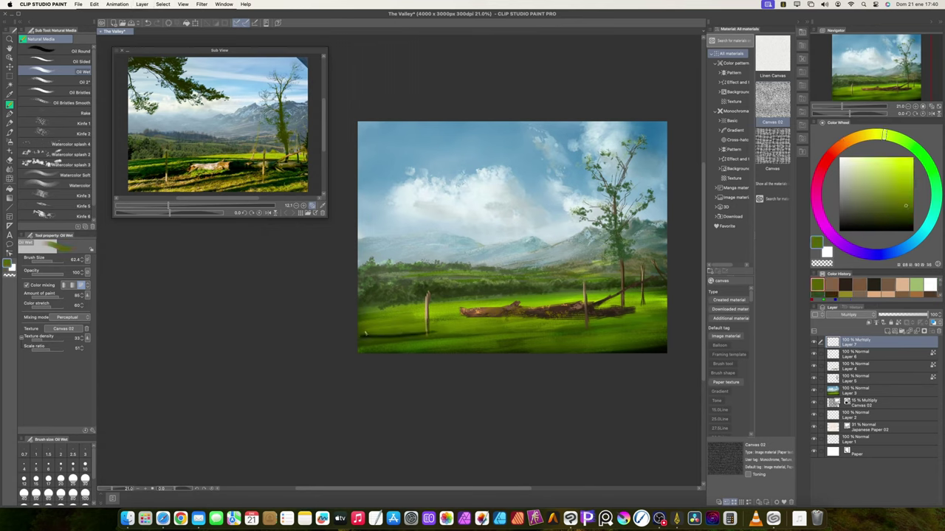
pyautogui.click(49, 274)
pyautogui.press('super+z')
# Paint green cast shadows across the meadow around the near-left post and along the fallen trunk with Oil Wet.
pyautogui.moveTo(366, 331)
pyautogui.mouseDown()
pyautogui.moveTo(444, 319)
pyautogui.moveTo(352, 335)
pyautogui.moveTo(530, 318)
pyautogui.moveTo(355, 335)
pyautogui.moveTo(470, 322)
pyautogui.moveTo(350, 325)
pyautogui.mouseUp()
pyautogui.moveTo(392, 316)
pyautogui.mouseDown()
pyautogui.moveTo(311, 329)
pyautogui.moveTo(430, 299)
pyautogui.mouseUp()
pyautogui.moveTo(361, 316); pyautogui.dragTo(486, 300)
pyautogui.moveTo(402, 319); pyautogui.dragTo(500, 307)
pyautogui.moveTo(381, 315); pyautogui.dragTo(540, 295)
pyautogui.moveTo(422, 311); pyautogui.dragTo(553, 300)
pyautogui.moveTo(484, 308); pyautogui.dragTo(564, 305)
pyautogui.moveTo(468, 304)
pyautogui.mouseDown()
pyautogui.moveTo(567, 296)
pyautogui.moveTo(548, 304)
pyautogui.mouseUp()
pyautogui.moveTo(404, 305); pyautogui.dragTo(508, 292)
pyautogui.moveTo(359, 313)
pyautogui.mouseDown()
pyautogui.moveTo(414, 302)
pyautogui.moveTo(367, 296)
pyautogui.mouseUp()
pyautogui.moveTo(369, 342); pyautogui.dragTo(399, 347)
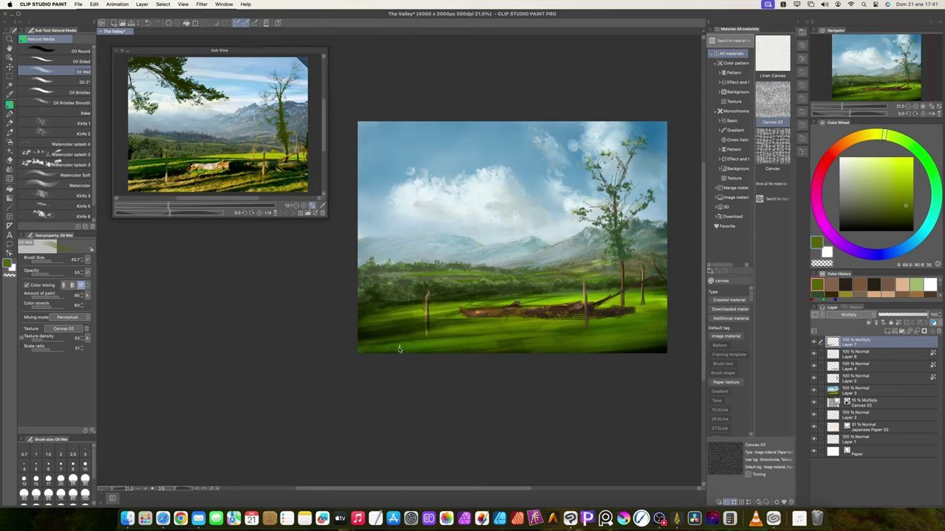
pyautogui.moveTo(451, 328)
pyautogui.mouseDown()
pyautogui.moveTo(531, 325)
pyautogui.moveTo(507, 322)
pyautogui.mouseUp()
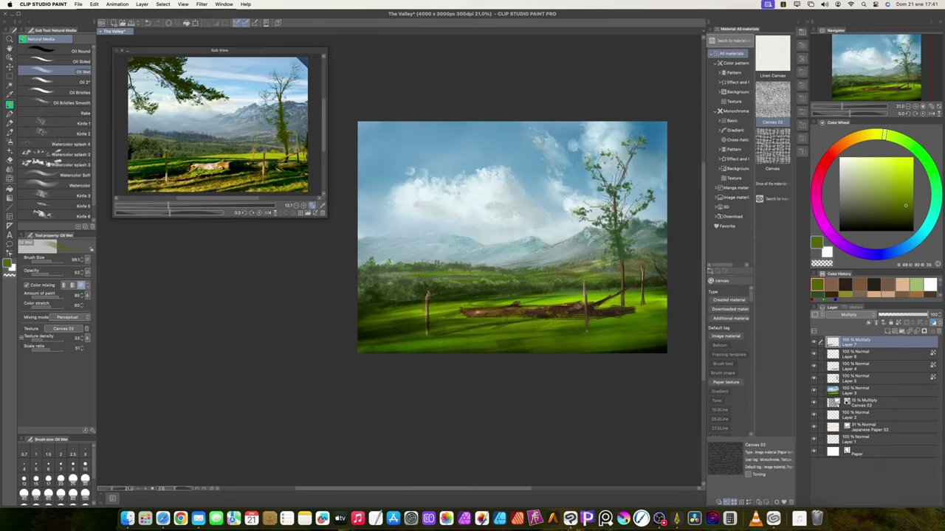
# Extend the green meadow shadows around the standing tree, the second fence post and the foreground's right side.
pyautogui.moveTo(587, 330); pyautogui.dragTo(631, 325)
pyautogui.moveTo(608, 326)
pyautogui.mouseDown()
pyautogui.moveTo(666, 320)
pyautogui.moveTo(653, 307)
pyautogui.mouseUp()
pyautogui.moveTo(627, 317); pyautogui.dragTo(667, 303)
pyautogui.moveTo(599, 312); pyautogui.dragTo(635, 303)
pyautogui.moveTo(601, 309)
pyautogui.mouseDown()
pyautogui.moveTo(660, 303)
pyautogui.moveTo(636, 330)
pyautogui.mouseUp()
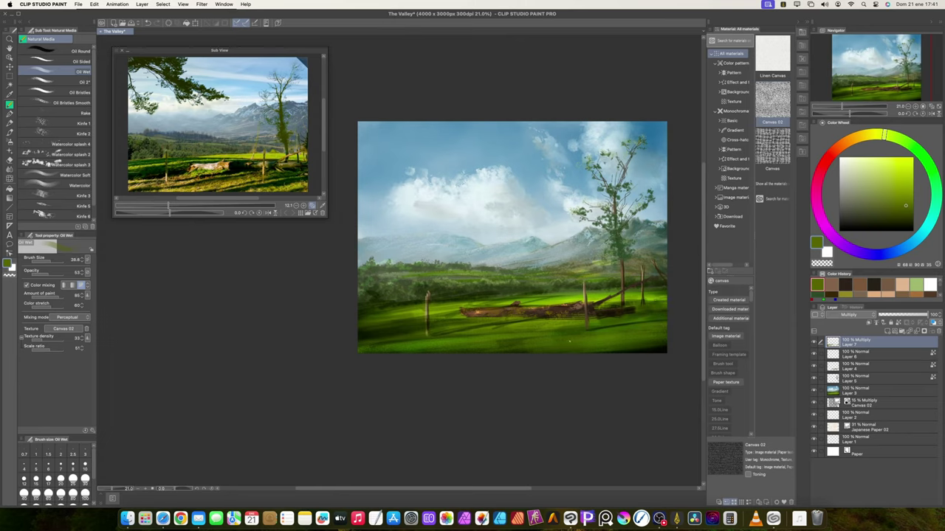
pyautogui.moveTo(570, 342)
pyautogui.mouseDown()
pyautogui.moveTo(487, 355)
pyautogui.moveTo(656, 324)
pyautogui.mouseUp()
pyautogui.moveTo(656, 325)
pyautogui.mouseDown()
pyautogui.moveTo(453, 355)
pyautogui.moveTo(350, 354)
pyautogui.moveTo(501, 323)
pyautogui.mouseUp()
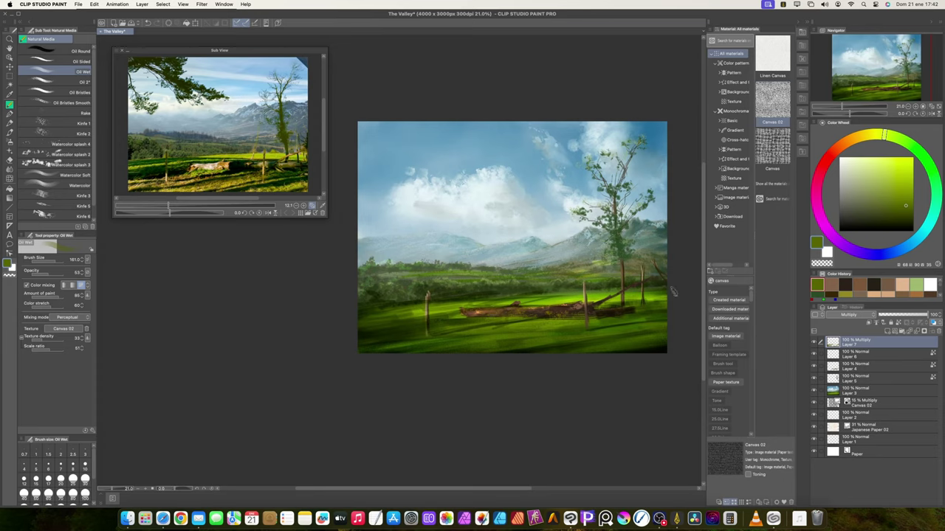
# Erase the green shadow paint over the near-left fence post using a smaller Oil Wet brush with transparent colour.
pyautogui.press('[')
pyautogui.press('[')
pyautogui.press('[')
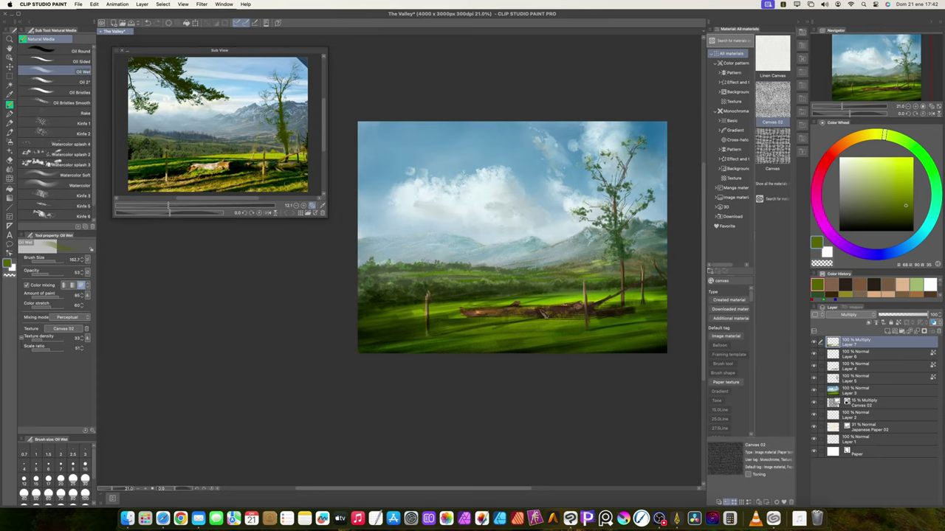
pyautogui.press(']')
pyautogui.press(']')
pyautogui.scroll(-5, 607, 316)
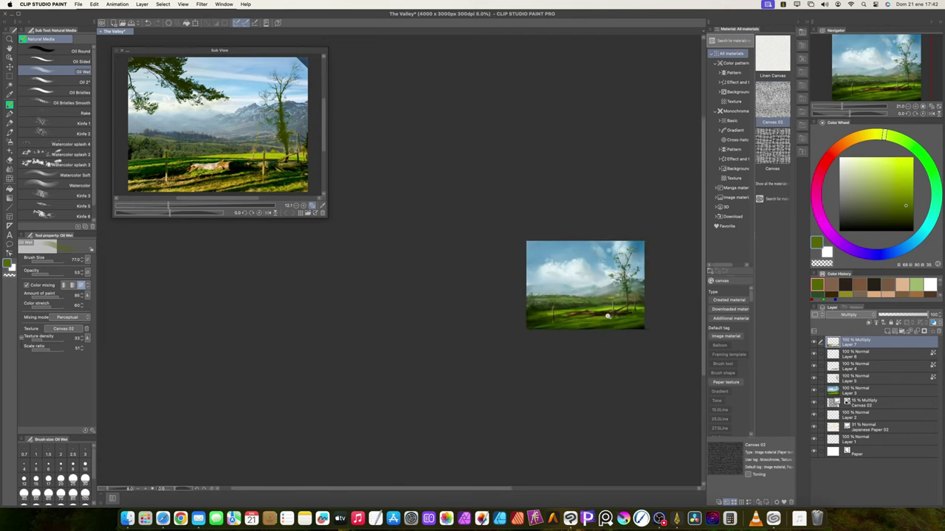
pyautogui.scroll(5, 626, 300)
pyautogui.moveTo(625, 300)
pyautogui.mouseDown()
pyautogui.moveTo(552, 295)
pyautogui.moveTo(565, 294)
pyautogui.mouseUp()
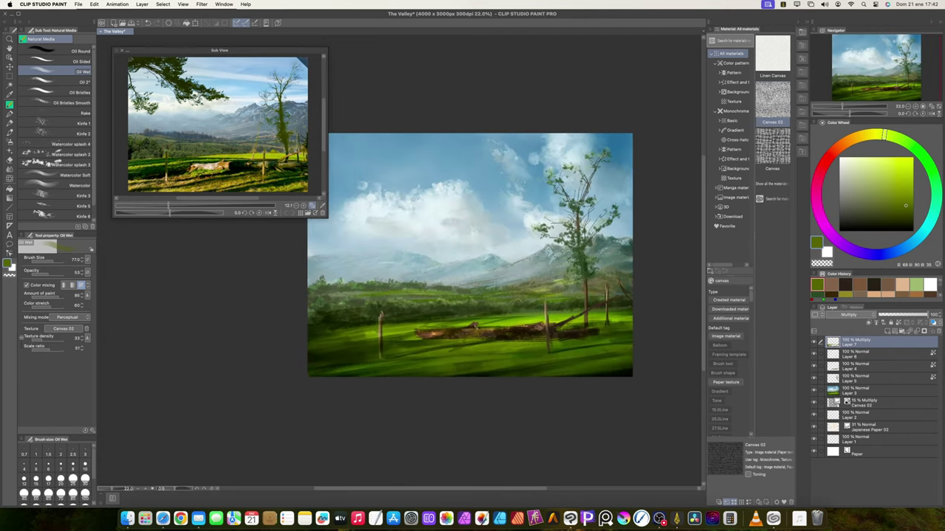
pyautogui.press('c')
pyautogui.press('[')
pyautogui.moveTo(381, 317); pyautogui.dragTo(381, 332)
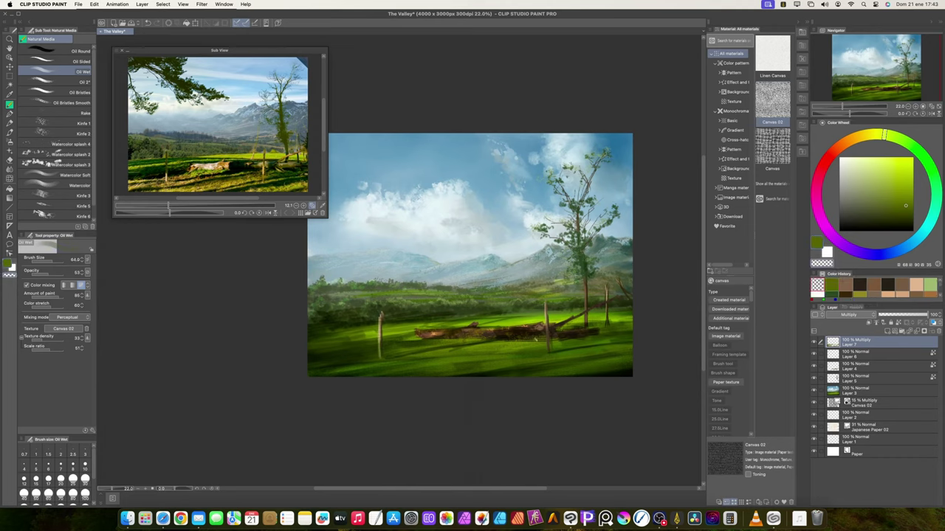
# Paint green Oil Wet shadows on the meadow's right side, along the tree's lower trunk, behind the fallen trunk and at the left edge.
pyautogui.press('c')
pyautogui.moveTo(629, 324)
pyautogui.mouseDown()
pyautogui.moveTo(572, 330)
pyautogui.moveTo(611, 338)
pyautogui.moveTo(555, 343)
pyautogui.mouseUp()
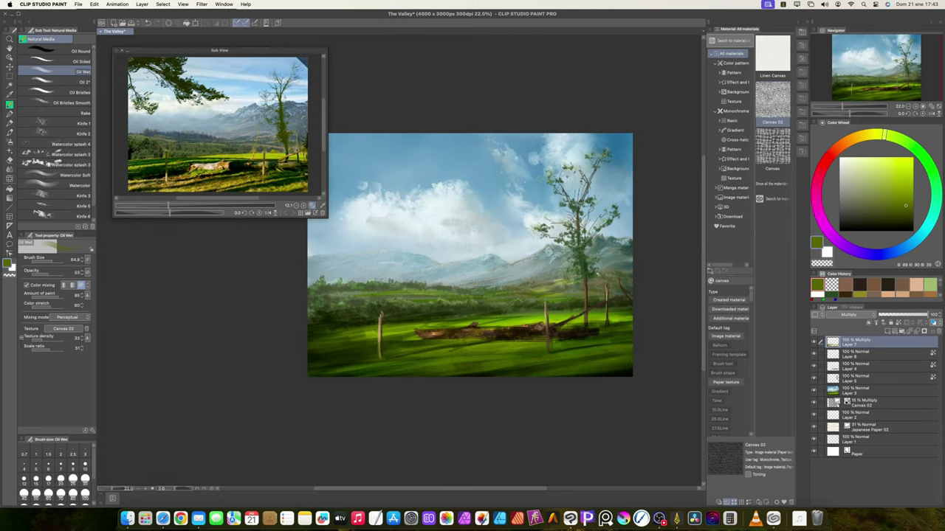
pyautogui.moveTo(586, 275); pyautogui.dragTo(583, 256)
pyautogui.moveTo(421, 312); pyautogui.dragTo(530, 310)
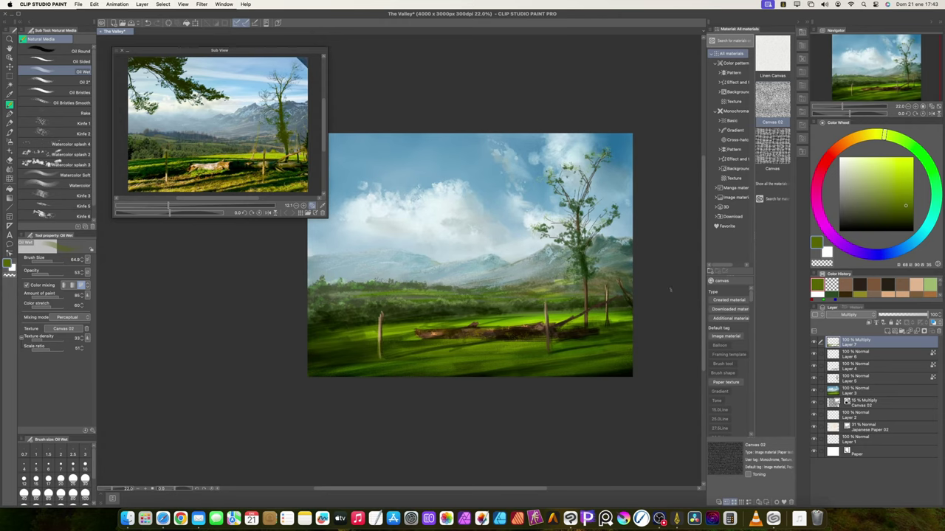
pyautogui.scroll(-5, 525, 300)
pyautogui.scroll(5, 528, 291)
pyautogui.moveTo(310, 298); pyautogui.dragTo(362, 316)
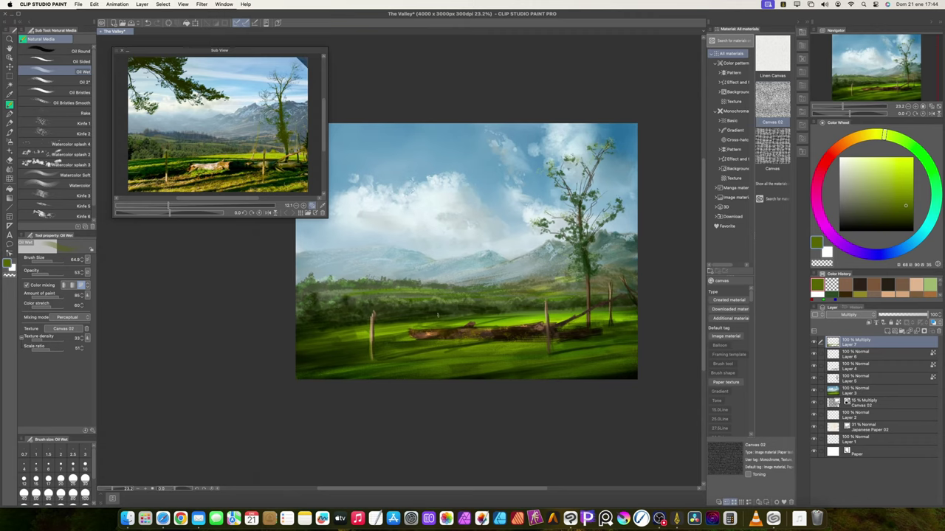
# Create an Overlay layer on top of the stack and choose a light yellow painting colour.
pyautogui.keyDown('alt'); pyautogui.click(512, 211); pyautogui.keyUp('alt')
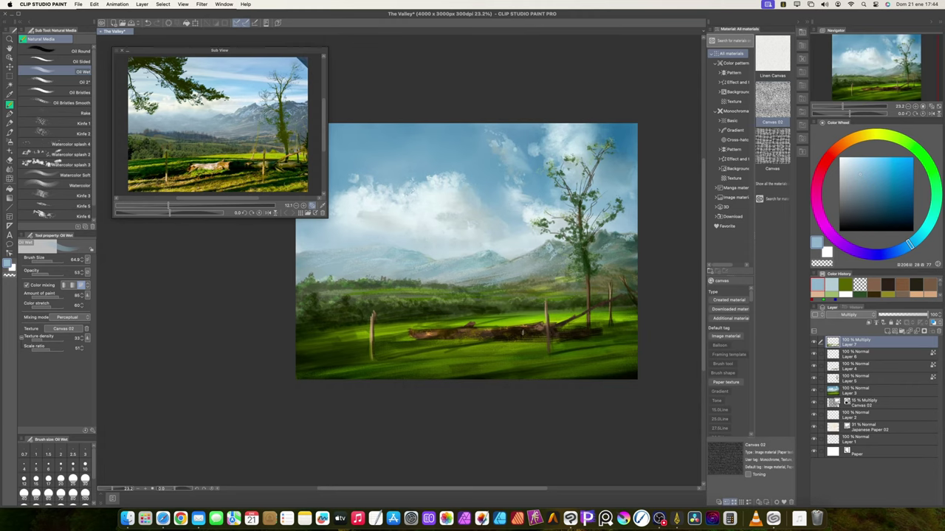
pyautogui.click(887, 332)
pyautogui.click(855, 315)
pyautogui.click(849, 161)
pyautogui.click(875, 134)
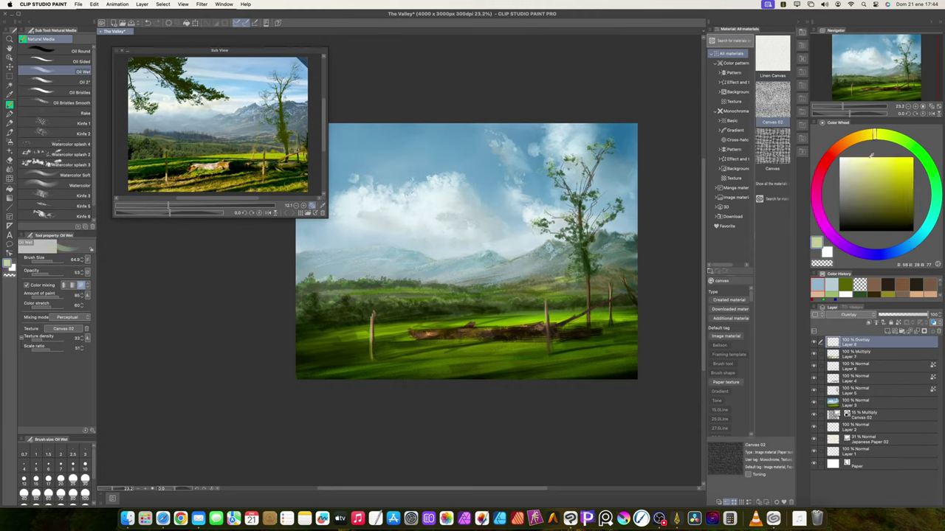
pyautogui.click(881, 167)
# Add yellow Kinfe 6 highlights to the fallen trunk and, at brush size 20, the near-left post, undoing the last stroke.
pyautogui.click(59, 216)
pyautogui.moveTo(425, 332); pyautogui.dragTo(503, 332)
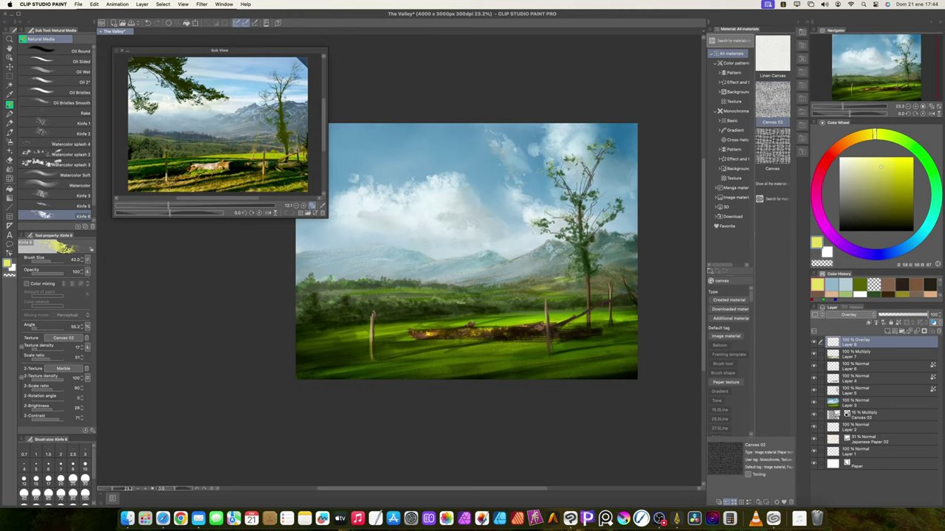
pyautogui.press('[')
pyautogui.press('[')
pyautogui.press('[')
pyautogui.press('[')
pyautogui.press('[')
pyautogui.moveTo(372, 324); pyautogui.dragTo(372, 358)
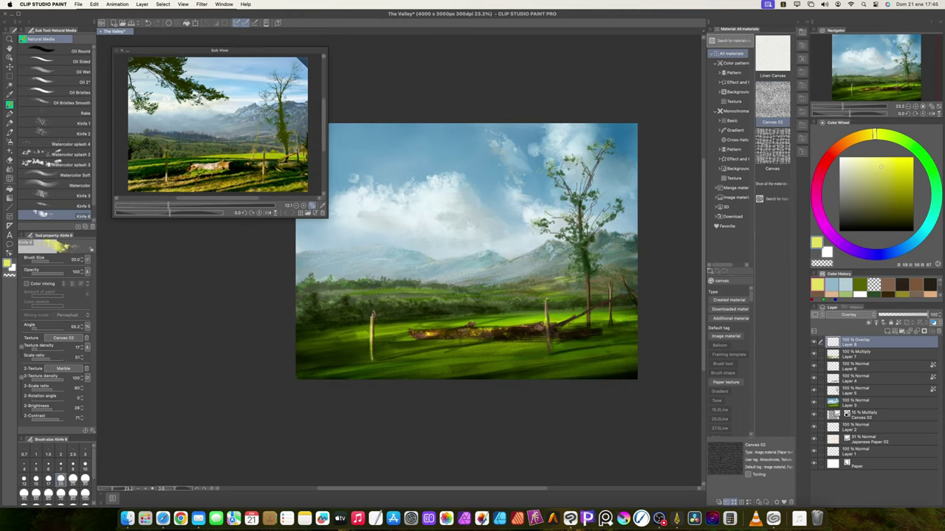
pyautogui.press('super+z')
# Scatter white Kinfe 6 light flecks over the meadow behind the fallen trunk and across the grass around it.
pyautogui.click(860, 295)
pyautogui.moveTo(418, 324); pyautogui.dragTo(537, 316)
pyautogui.press(']')
pyautogui.press(']')
pyautogui.press(']')
pyautogui.press(']')
pyautogui.press(']')
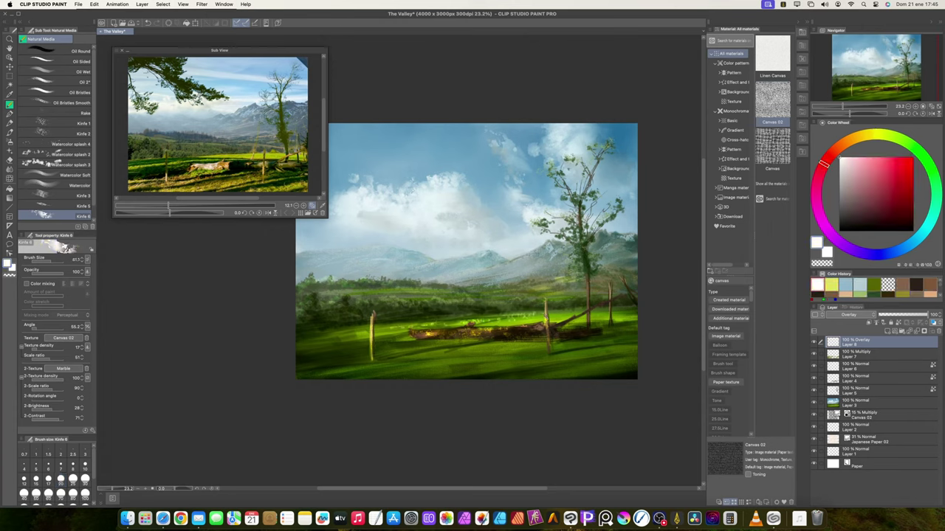
pyautogui.moveTo(595, 313); pyautogui.dragTo(627, 324)
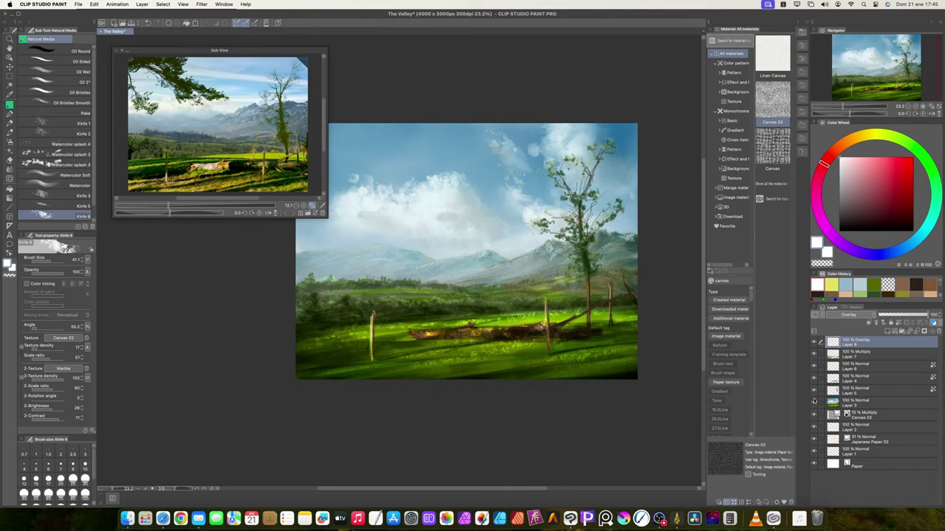
# Create a Normal layer on top and paint yellow-green sampled from the reference across the meadow behind the fallen trunk with Oil Wet.
pyautogui.click(888, 332)
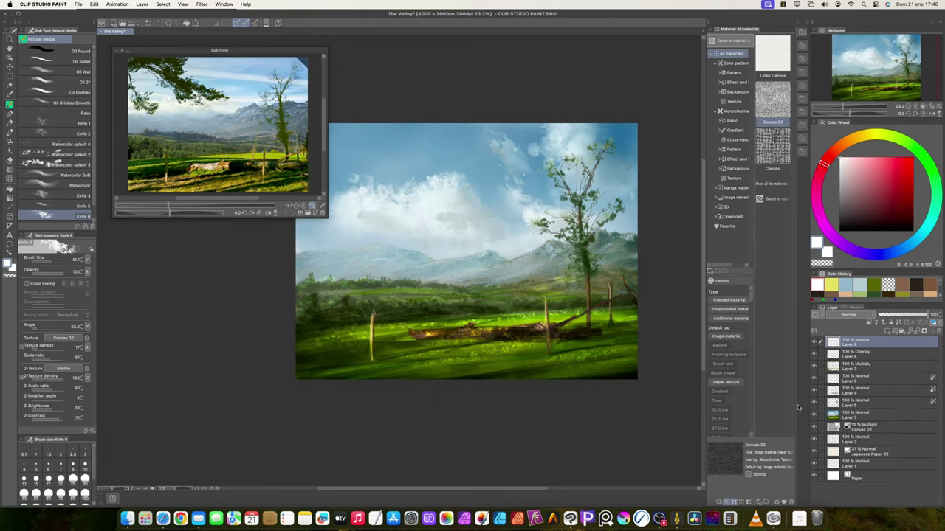
pyautogui.click(67, 72)
pyautogui.click(258, 157)
pyautogui.moveTo(476, 322); pyautogui.dragTo(400, 327)
pyautogui.moveTo(478, 321); pyautogui.dragTo(518, 317)
pyautogui.moveTo(492, 325)
pyautogui.mouseDown()
pyautogui.moveTo(474, 328)
pyautogui.moveTo(613, 313)
pyautogui.mouseUp()
pyautogui.moveTo(613, 314); pyautogui.dragTo(633, 314)
pyautogui.press('super+z')
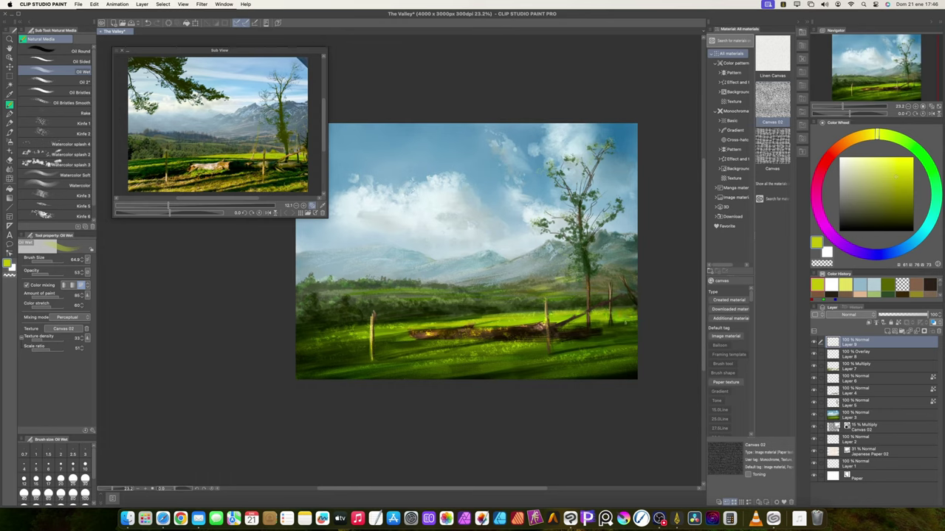
pyautogui.moveTo(469, 318)
pyautogui.mouseDown()
pyautogui.moveTo(443, 320)
pyautogui.moveTo(491, 316)
pyautogui.mouseUp()
pyautogui.moveTo(418, 321); pyautogui.dragTo(456, 317)
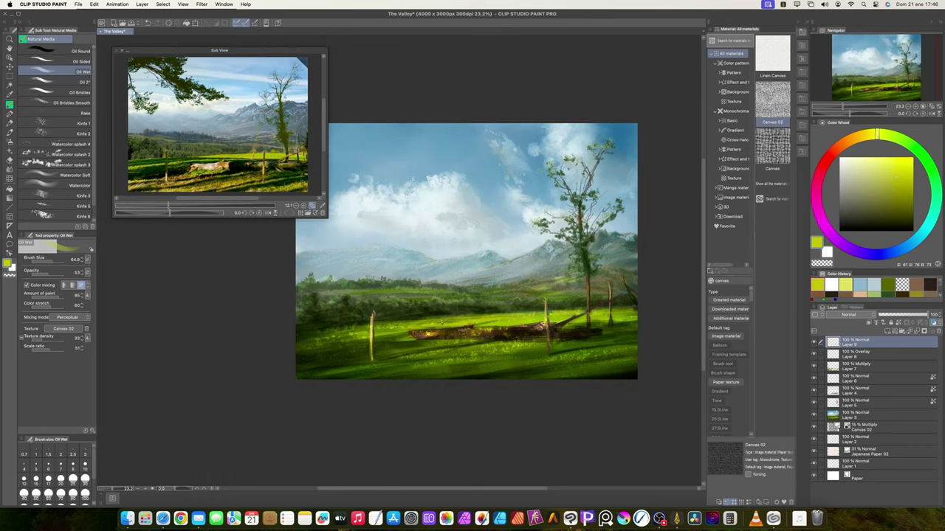
# Blend sampled dark and mid greens into the meadow around the near-left post with a larger Oil Wet brush.
pyautogui.keyDown('alt'); pyautogui.click(404, 318); pyautogui.keyUp('alt')
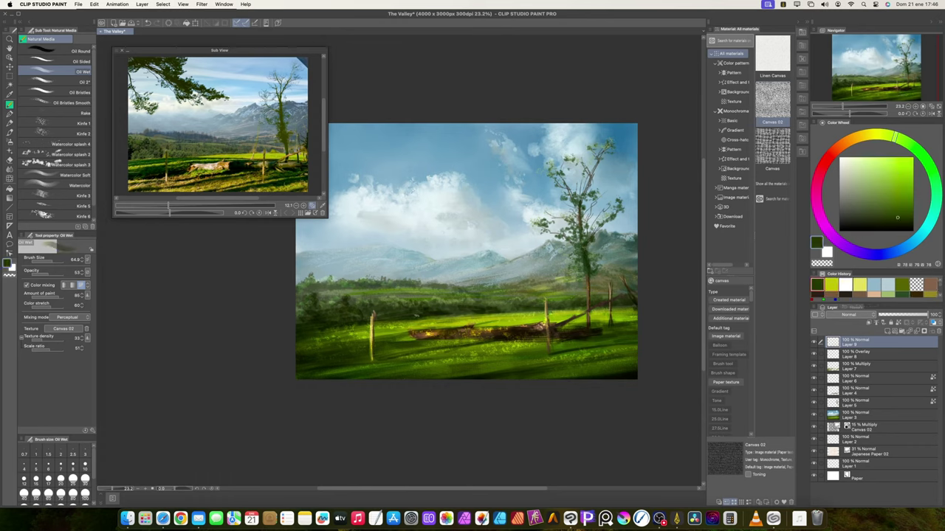
pyautogui.click(73, 464)
pyautogui.click(49, 477)
pyautogui.moveTo(379, 328)
pyautogui.mouseDown()
pyautogui.moveTo(422, 331)
pyautogui.moveTo(320, 333)
pyautogui.moveTo(358, 331)
pyautogui.mouseUp()
pyautogui.keyDown('alt'); pyautogui.click(430, 323); pyautogui.keyUp('alt')
pyautogui.keyDown('alt'); pyautogui.click(358, 331); pyautogui.keyUp('alt')
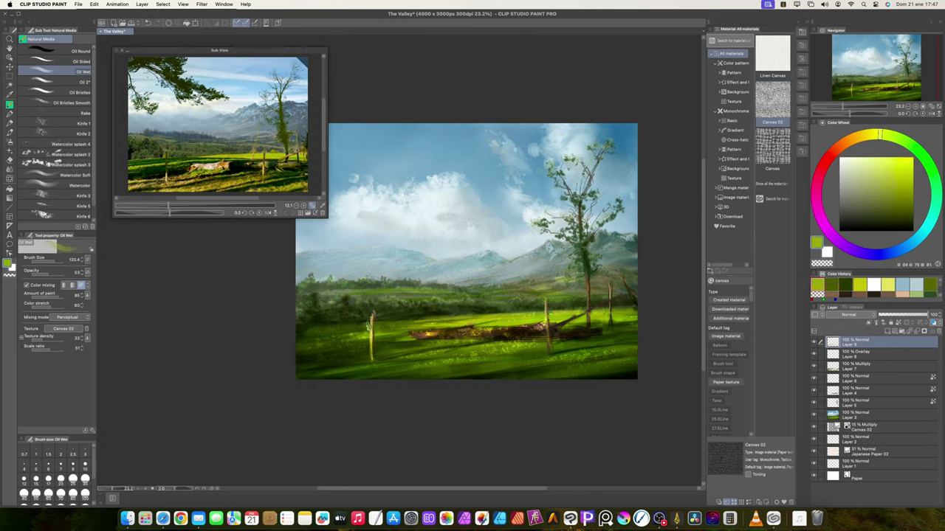
pyautogui.keyDown('alt'); pyautogui.click(315, 342); pyautogui.keyUp('alt')
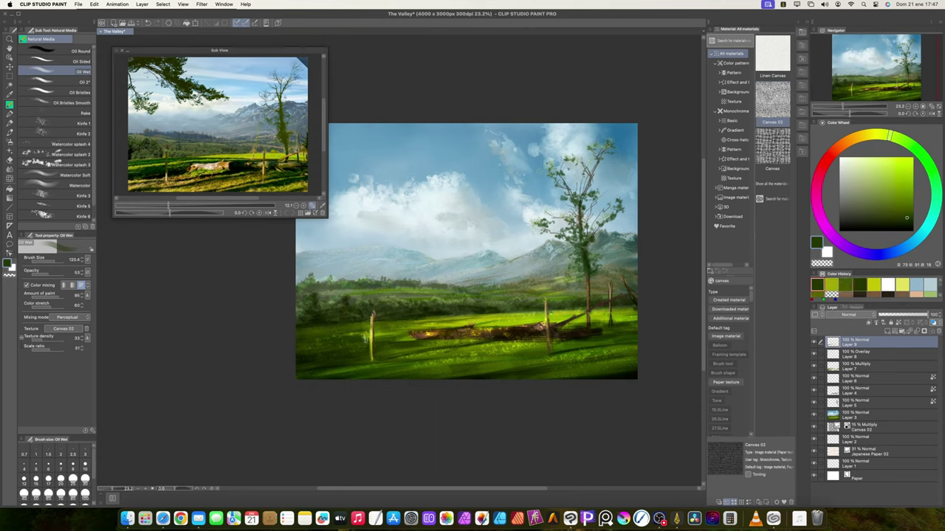
pyautogui.moveTo(384, 337)
pyautogui.mouseDown()
pyautogui.moveTo(374, 332)
pyautogui.moveTo(375, 344)
pyautogui.mouseUp()
# Paint light yellow-green grass blades in the meadow in front of the fallen trunk with the Rake brush.
pyautogui.scroll(-5, 497, 329)
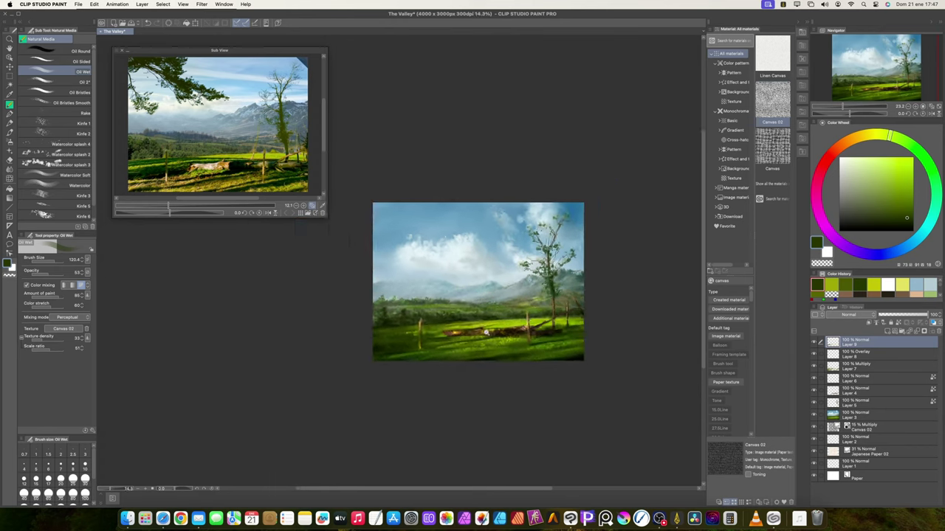
pyautogui.scroll(6, 497, 329)
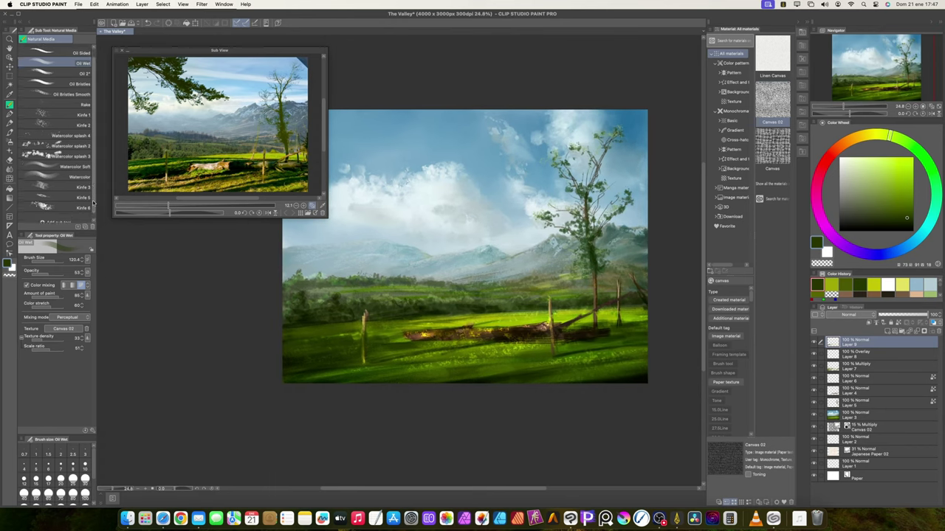
pyautogui.click(74, 113)
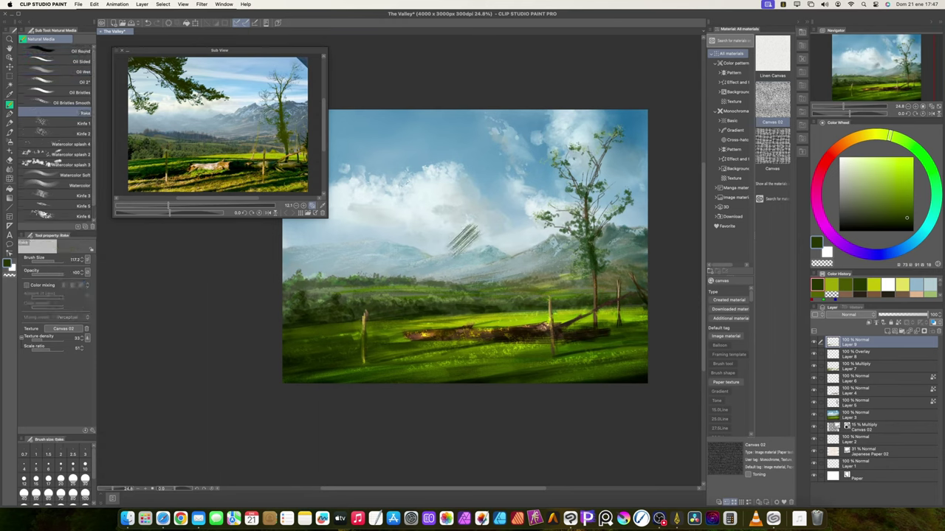
pyautogui.keyDown('alt'); pyautogui.click(509, 319); pyautogui.keyUp('alt')
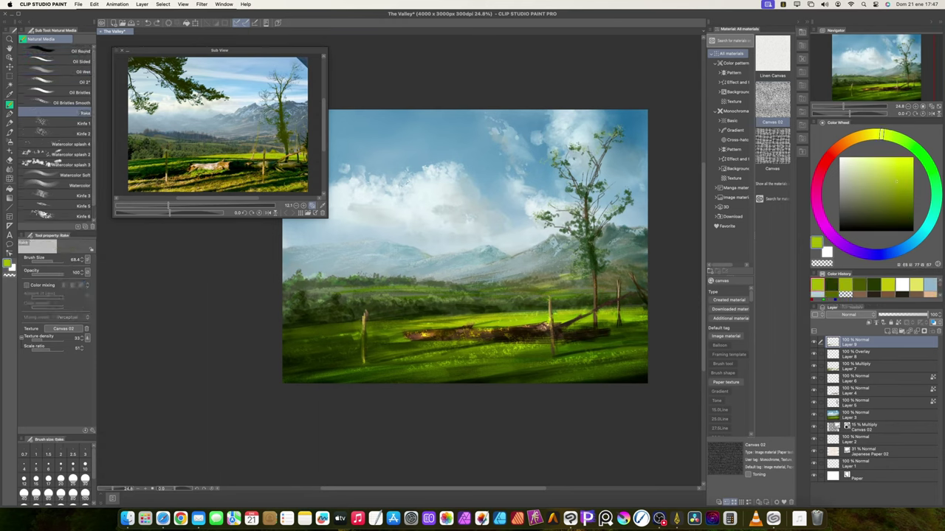
pyautogui.click(883, 169)
pyautogui.moveTo(505, 344); pyautogui.dragTo(502, 340)
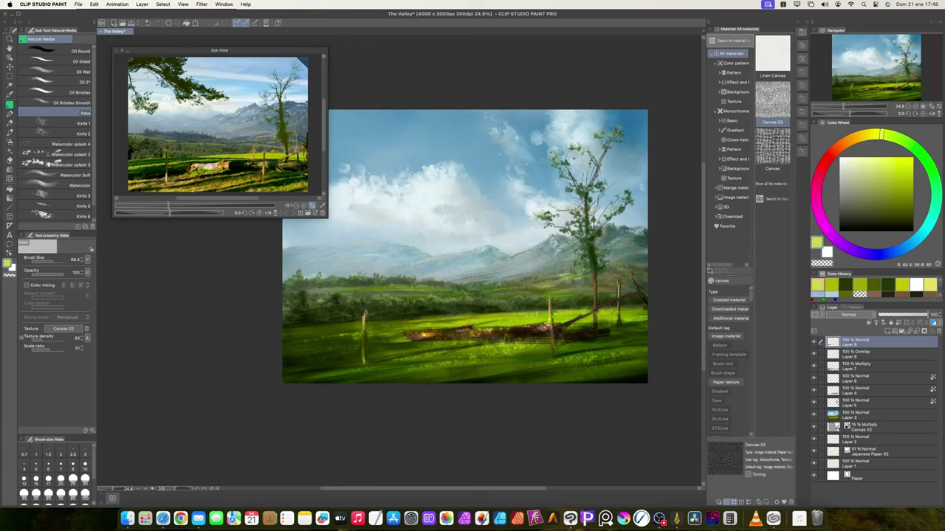
pyautogui.moveTo(481, 370); pyautogui.dragTo(487, 359)
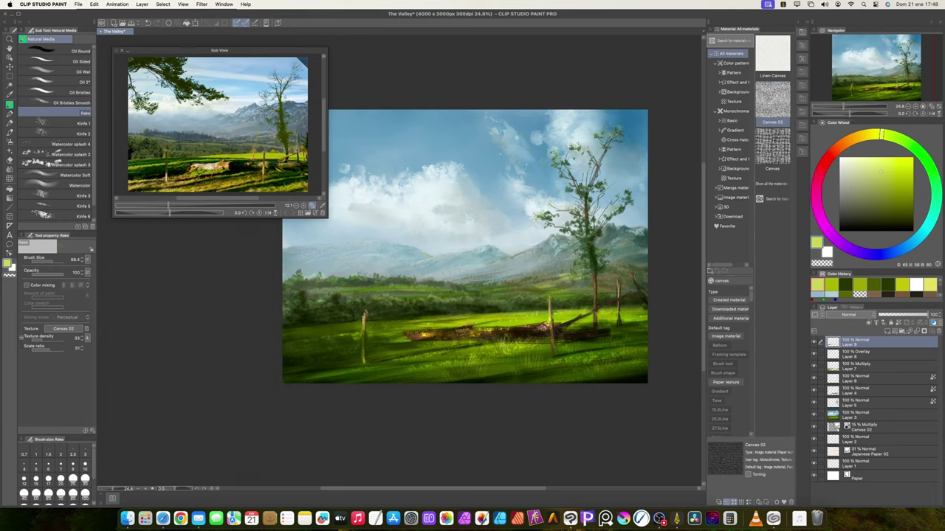
# Add pale cream Rake strokes to the grass along the meadow behind the fallen trunk.
pyautogui.click(851, 163)
pyautogui.moveTo(488, 319); pyautogui.dragTo(493, 320)
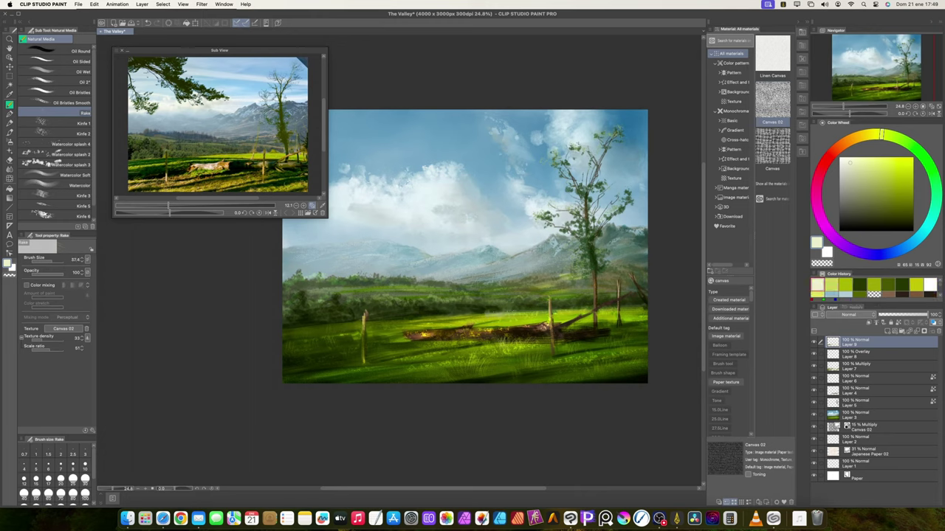
pyautogui.moveTo(462, 315); pyautogui.dragTo(489, 311)
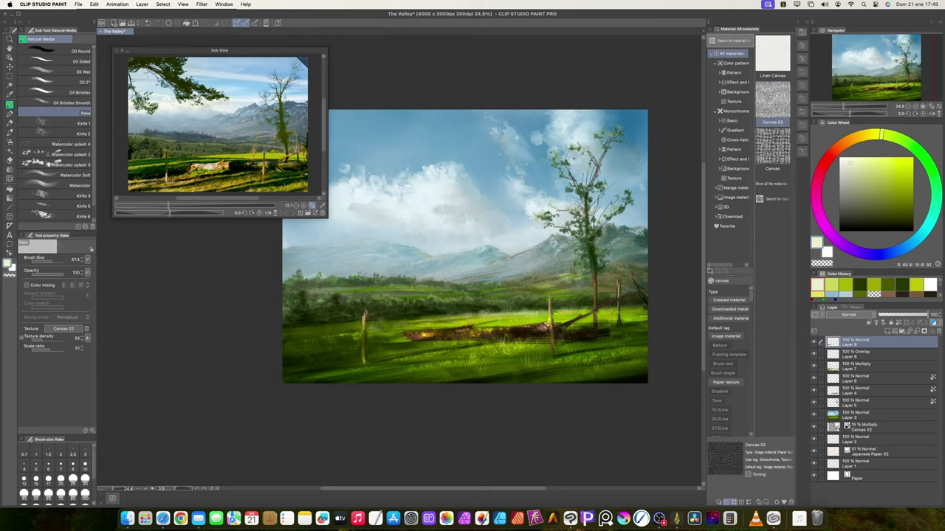
# Change the painting colour to a dark golden ochre.
pyautogui.scroll(-1, 518, 309)
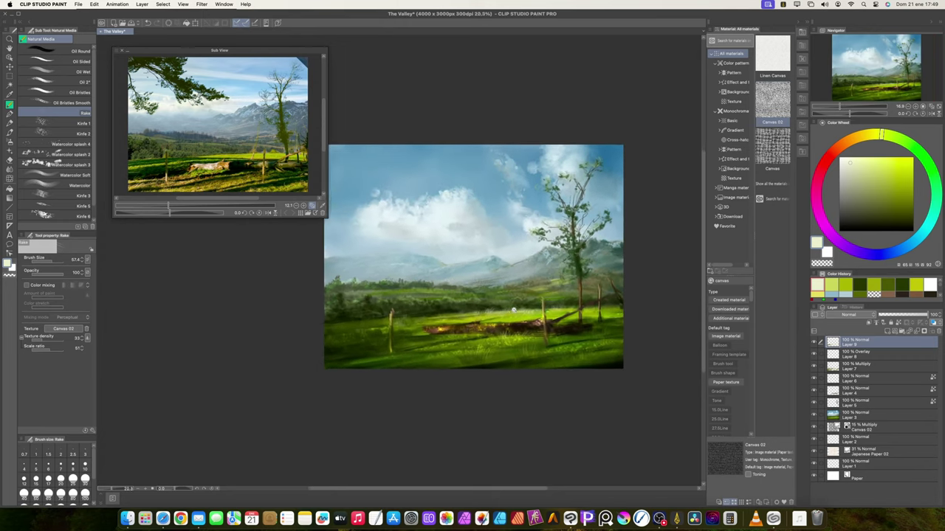
pyautogui.moveTo(881, 134); pyautogui.dragTo(858, 137)
pyautogui.click(906, 183)
pyautogui.click(73, 133)
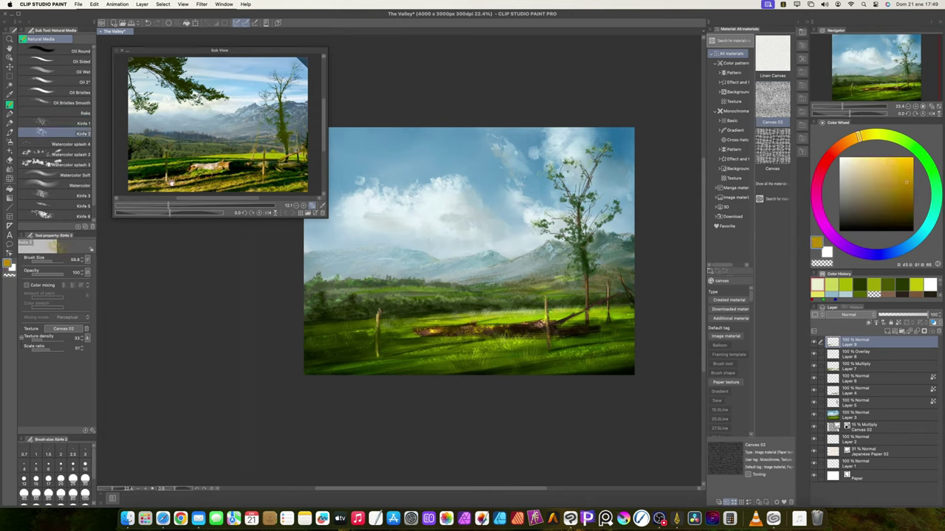
pyautogui.moveTo(377, 377)
pyautogui.mouseDown()
pyautogui.moveTo(417, 364)
pyautogui.moveTo(356, 355)
pyautogui.moveTo(329, 366)
pyautogui.moveTo(357, 357)
pyautogui.mouseUp()
pyautogui.press(']')
pyautogui.press(']')
pyautogui.press(']')
pyautogui.press(']')
pyautogui.press(']')
pyautogui.press(']')
pyautogui.press('[')
pyautogui.press('[')
pyautogui.press('[')
pyautogui.press('[')
pyautogui.press('super+z')
pyautogui.press('super+z')
# Scatter ochre and dark brown Kinfe 6 flecks across the meadow's foreground.
pyautogui.click(74, 215)
pyautogui.moveTo(415, 369); pyautogui.dragTo(646, 374)
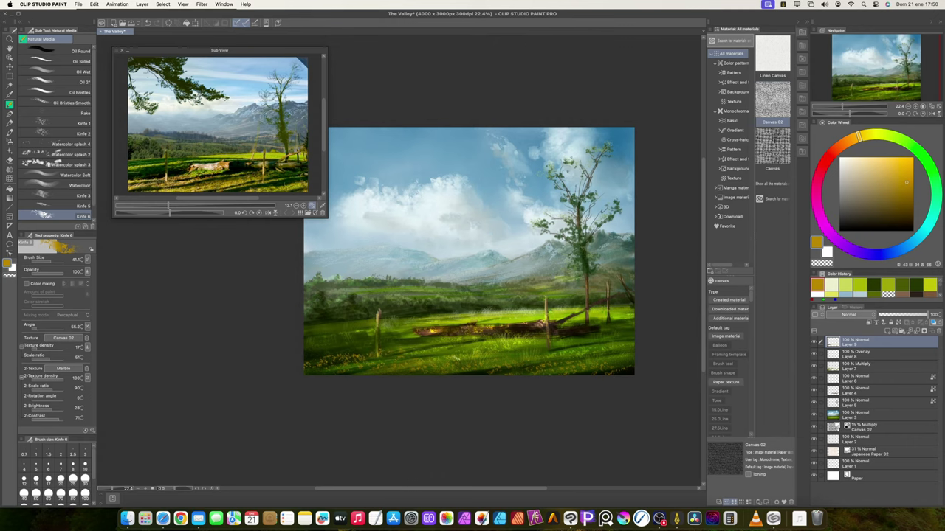
pyautogui.click(904, 200)
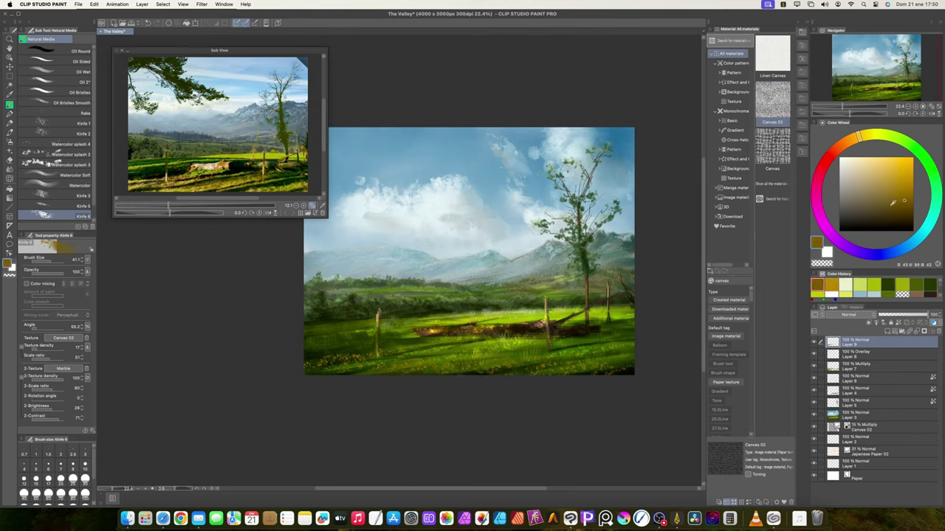
pyautogui.click(904, 214)
pyautogui.moveTo(506, 350); pyautogui.dragTo(576, 361)
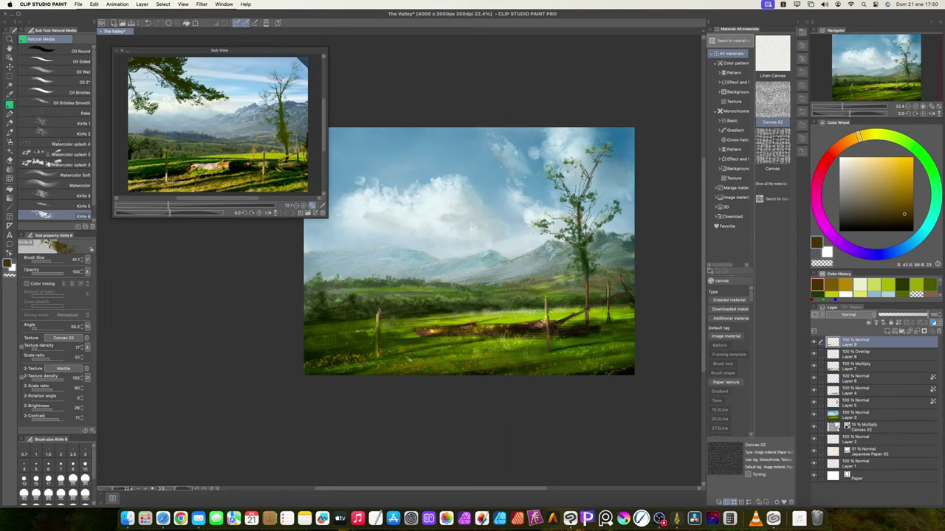
# Enable color mixing for the Kinfe 3 brush and blend the meadow paint behind the fallen trunk.
pyautogui.click(27, 284)
pyautogui.click(59, 195)
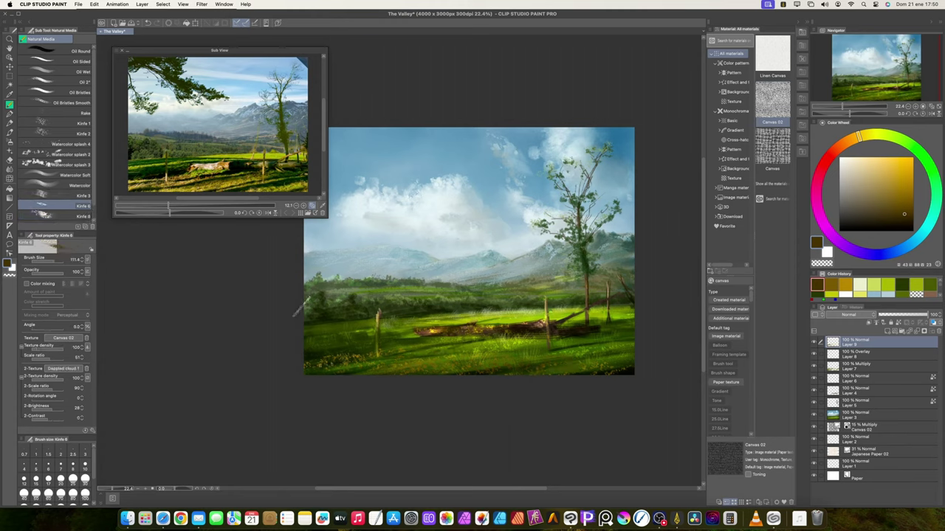
pyautogui.click(26, 285)
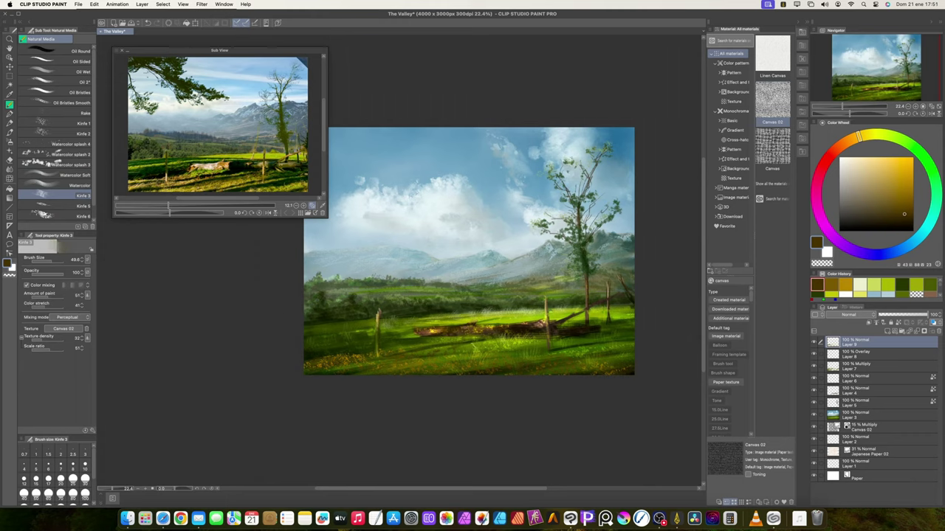
pyautogui.moveTo(516, 300); pyautogui.dragTo(522, 313)
pyautogui.moveTo(538, 312); pyautogui.dragTo(542, 290)
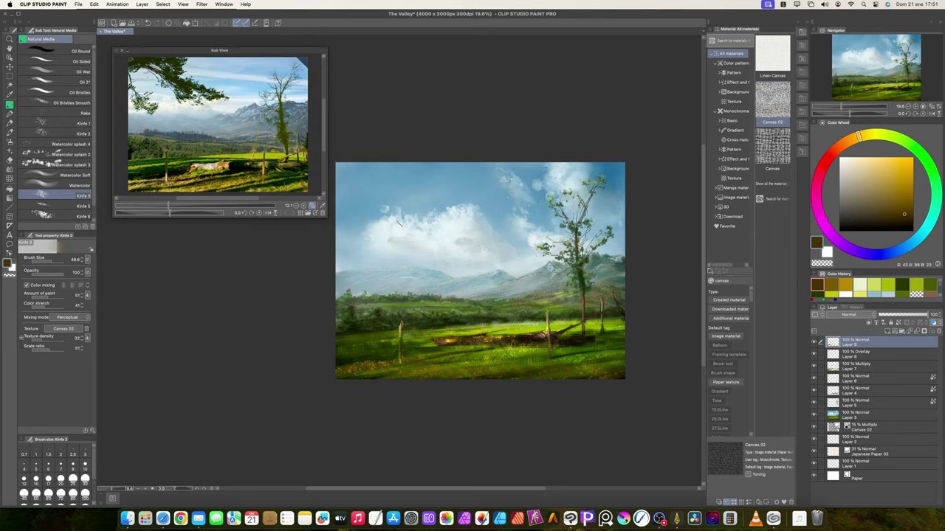
# Scatter ochre Watercolor splash 4 flecks across the meadow's left foreground with color mixing turned off.
pyautogui.click(70, 144)
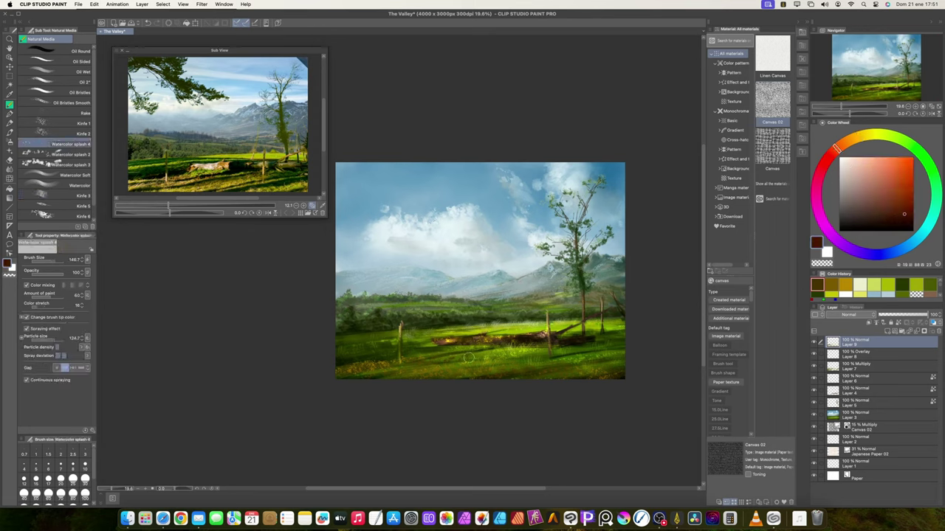
pyautogui.moveTo(439, 365); pyautogui.dragTo(433, 354)
pyautogui.click(880, 178)
pyautogui.click(445, 354)
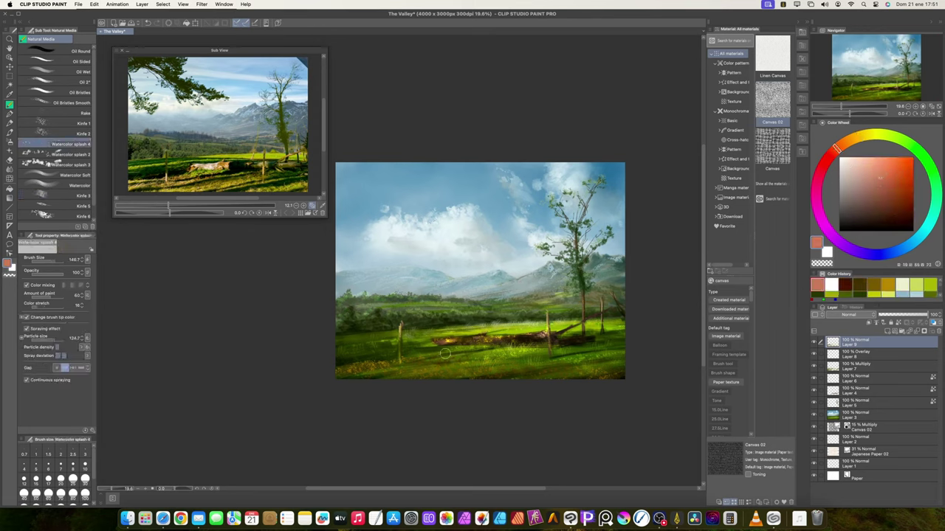
pyautogui.keyDown('alt'); pyautogui.click(618, 360); pyautogui.keyUp('alt')
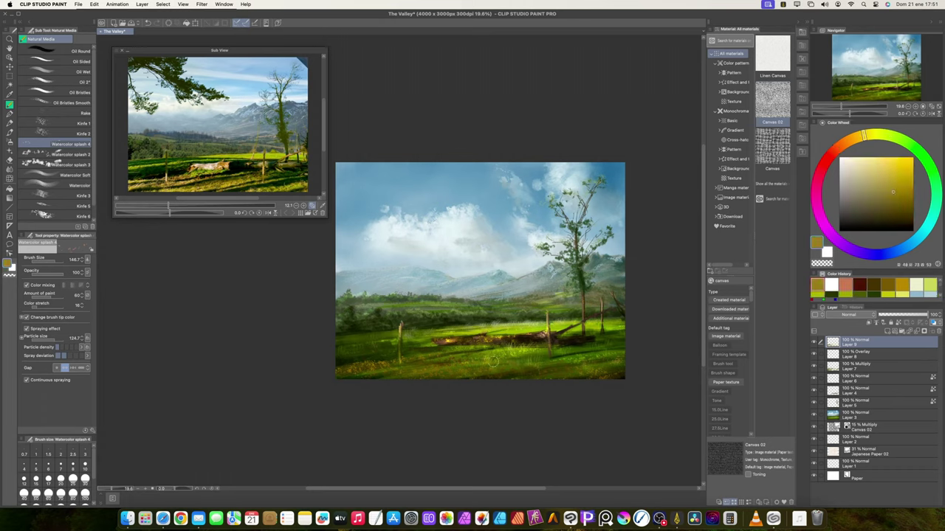
pyautogui.click(27, 285)
pyautogui.moveTo(361, 355)
pyautogui.mouseDown()
pyautogui.moveTo(344, 359)
pyautogui.moveTo(389, 358)
pyautogui.mouseUp()
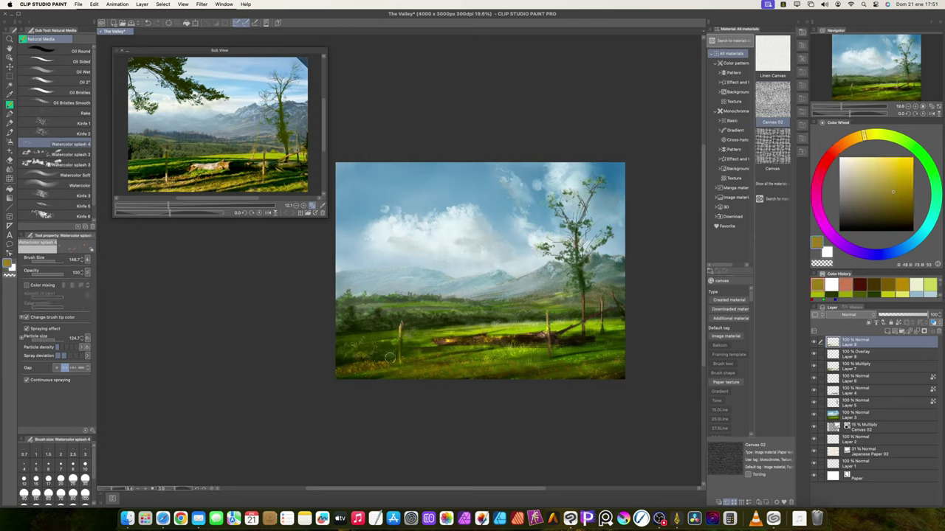
# Sample black and dark ochre from the painting and scatter Watercolor splash 4 flecks along the meadow's bottom edge.
pyautogui.keyDown('alt'); pyautogui.click(550, 374); pyautogui.keyUp('alt')
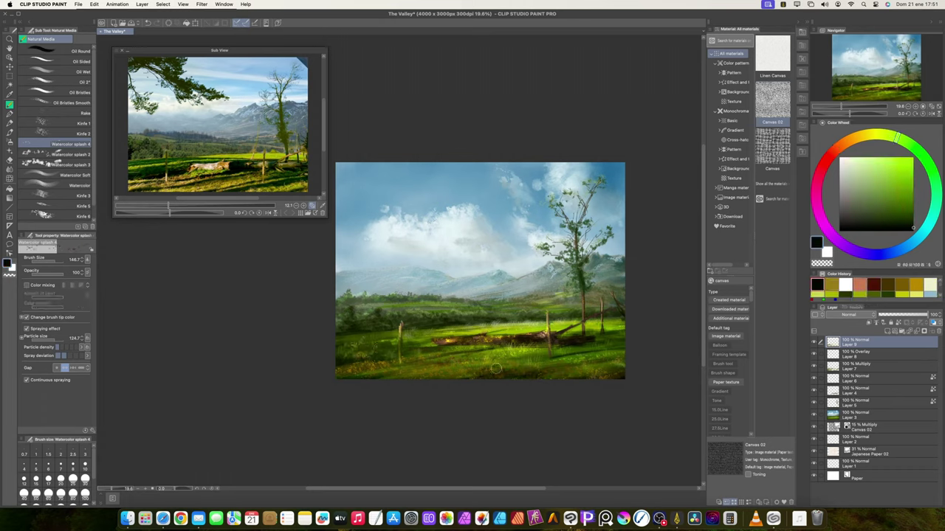
pyautogui.keyDown('alt'); pyautogui.click(372, 367); pyautogui.keyUp('alt')
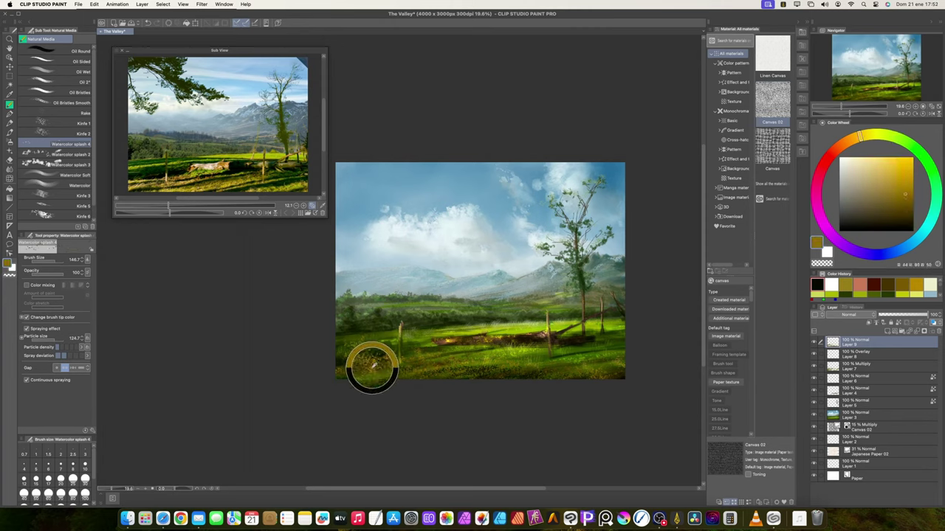
pyautogui.moveTo(376, 367); pyautogui.dragTo(423, 368)
pyautogui.moveTo(501, 372); pyautogui.dragTo(546, 372)
# Scatter ochre and red-orange Watercolor splash 3 flecks across the meadow foreground as wildflowers.
pyautogui.click(59, 164)
pyautogui.moveTo(438, 363)
pyautogui.mouseDown()
pyautogui.moveTo(629, 364)
pyautogui.moveTo(479, 367)
pyautogui.mouseUp()
pyautogui.click(838, 146)
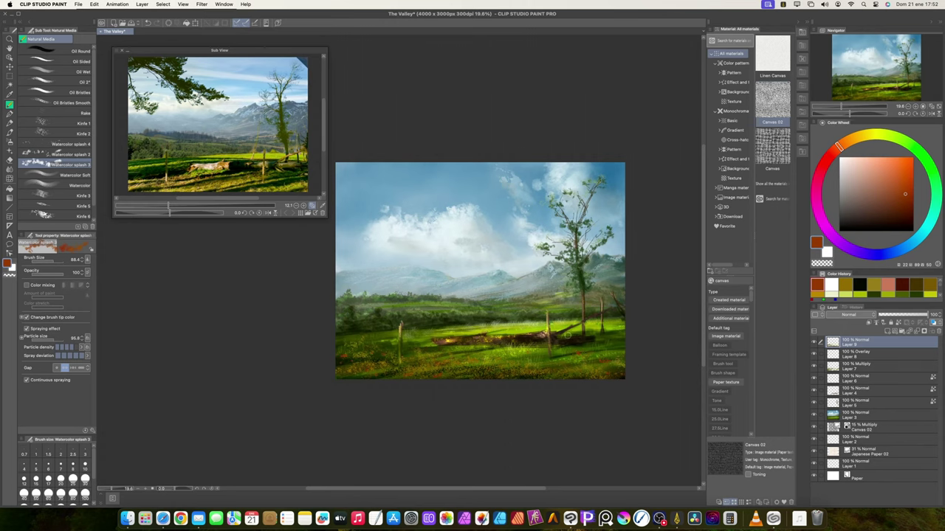
pyautogui.scroll(-5, 567, 326)
pyautogui.scroll(5, 561, 306)
# Add a new layer above Layer 9 and paste a copy of the Multiply shadow layer, Layer 7, on top.
pyautogui.click(884, 367)
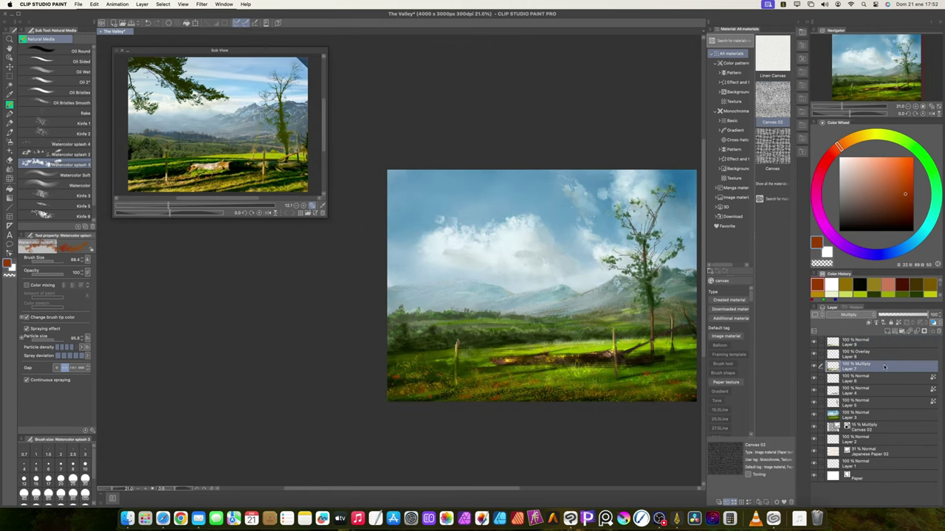
pyautogui.click(884, 343)
pyautogui.click(887, 331)
pyautogui.press('super+v')
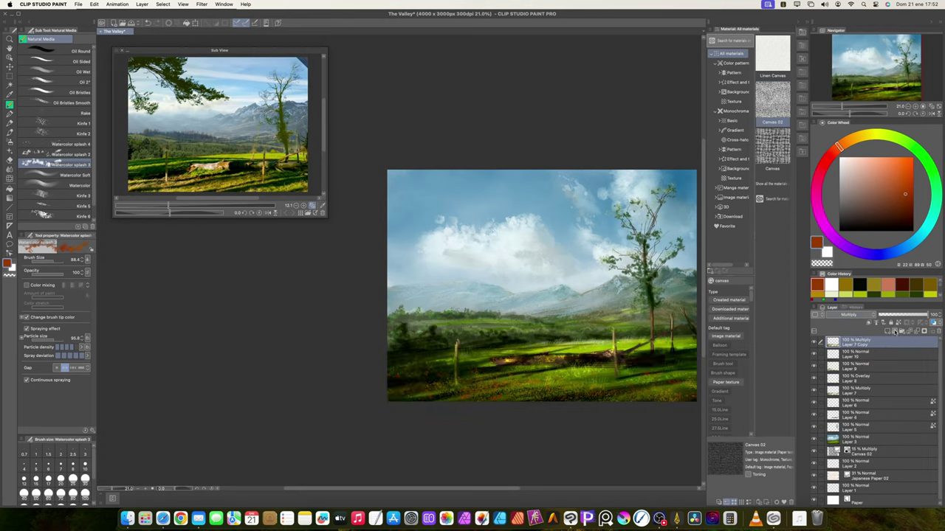
# Erase parts of the copied Multiply shadow layer over the meadow with the Soft eraser.
pyautogui.moveTo(905, 314)
pyautogui.mouseDown()
pyautogui.moveTo(885, 311)
pyautogui.moveTo(929, 312)
pyautogui.mouseUp()
pyautogui.press('e')
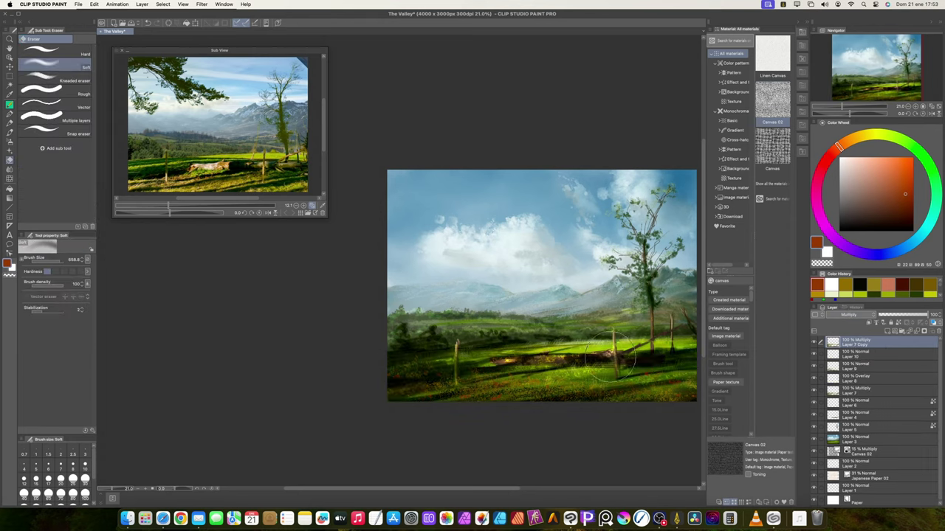
pyautogui.moveTo(610, 357)
pyautogui.mouseDown()
pyautogui.moveTo(666, 350)
pyautogui.moveTo(392, 349)
pyautogui.mouseUp()
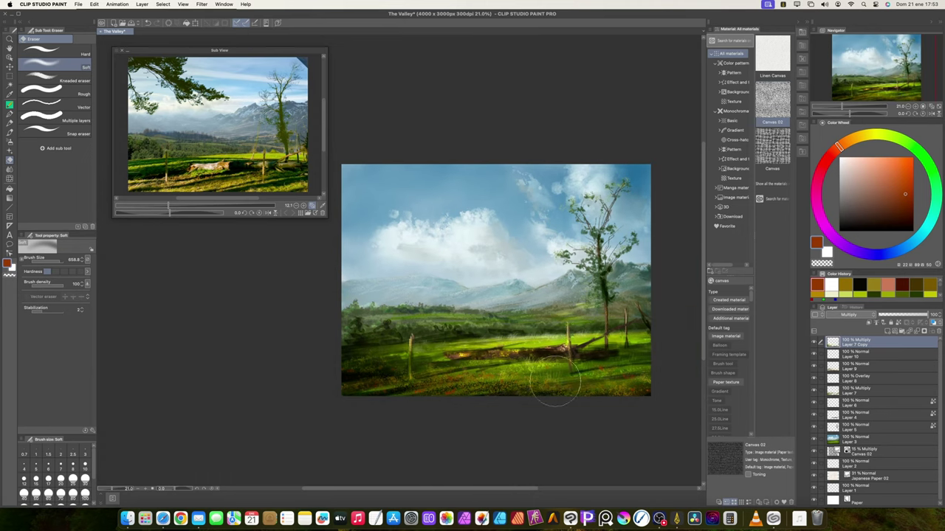
# Move Layer 10 to the top of the layer stack and choose the Oil Sided brush for painting on it.
pyautogui.click(857, 356)
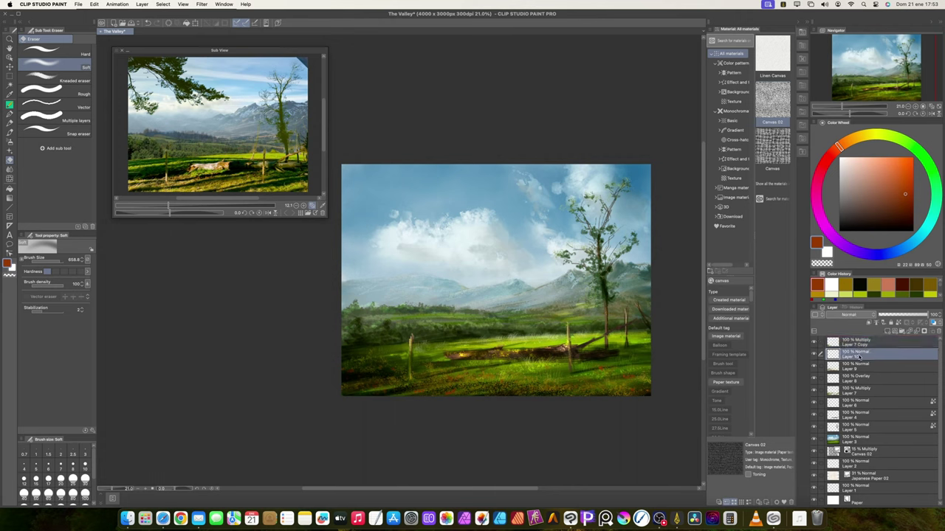
pyautogui.moveTo(859, 356); pyautogui.dragTo(859, 339)
pyautogui.click(10, 105)
pyautogui.click(63, 61)
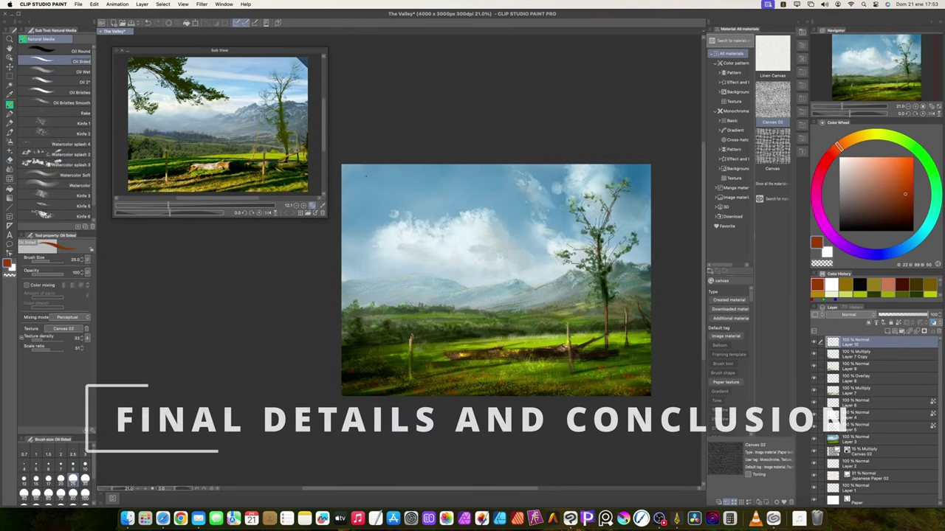
# Draw the main reddish-brown branches hanging into the upper-left sky with the Oil Sided brush.
pyautogui.moveTo(354, 179); pyautogui.dragTo(408, 211)
pyautogui.press('super+z')
pyautogui.moveTo(357, 167); pyautogui.dragTo(439, 207)
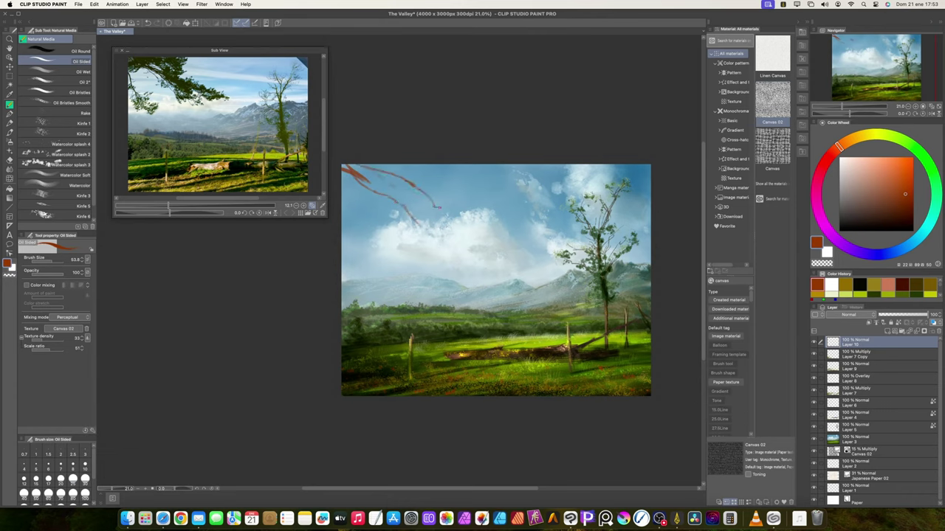
pyautogui.moveTo(403, 165); pyautogui.dragTo(428, 211)
pyautogui.moveTo(343, 184); pyautogui.dragTo(363, 223)
# Add thinner twigs to the overhanging branches with the Oil Sided brush at size 25.
pyautogui.click(72, 478)
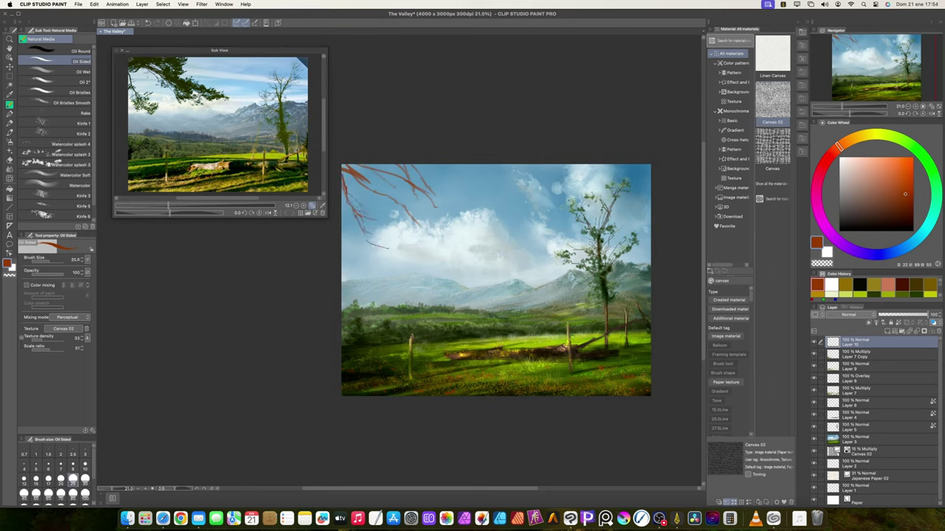
pyautogui.moveTo(370, 238); pyautogui.dragTo(399, 250)
pyautogui.moveTo(367, 169); pyautogui.dragTo(434, 216)
pyautogui.moveTo(411, 168); pyautogui.dragTo(444, 189)
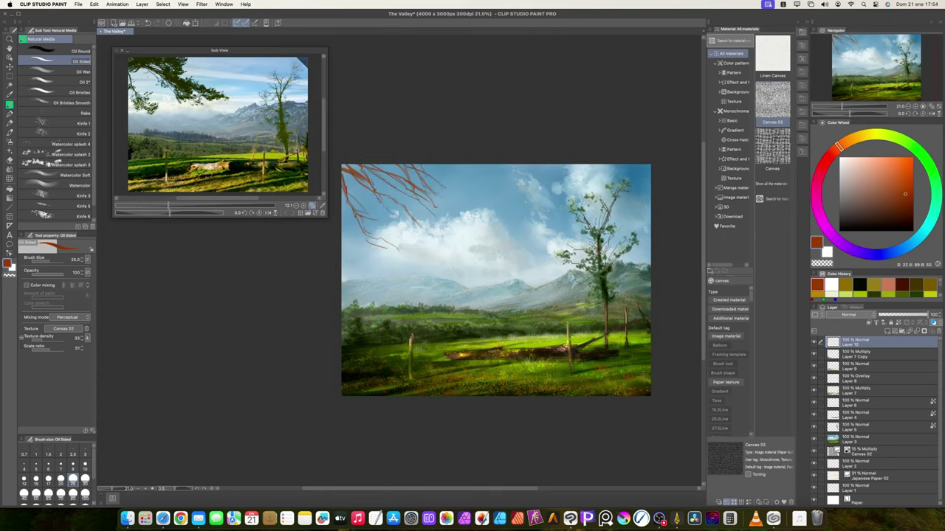
# Darken and desaturate the overhanging branches with a Hue/Saturation/Luminosity adjustment.
pyautogui.press('super+u')
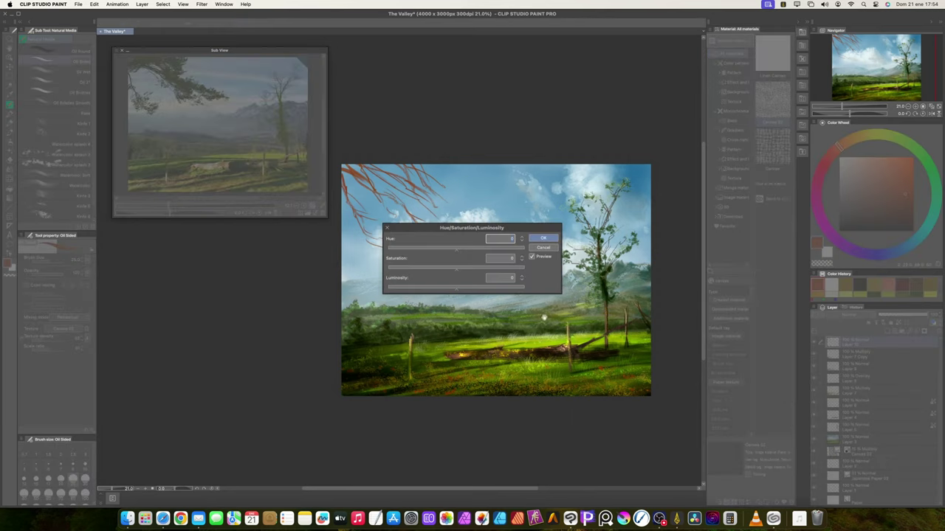
pyautogui.moveTo(455, 269); pyautogui.dragTo(422, 289)
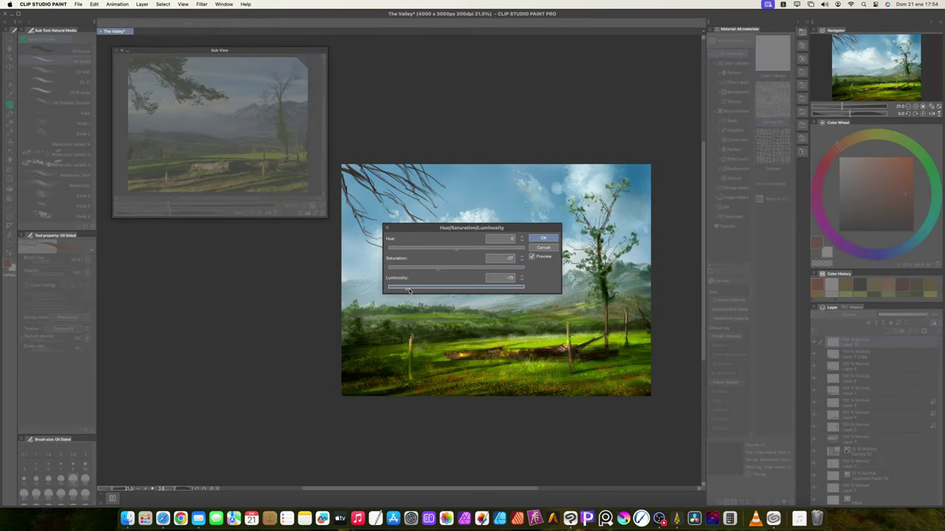
pyautogui.click(543, 238)
# Paint muted green Watercolor splash 3 leaves along the overhanging branches, varying the brush size.
pyautogui.click(53, 164)
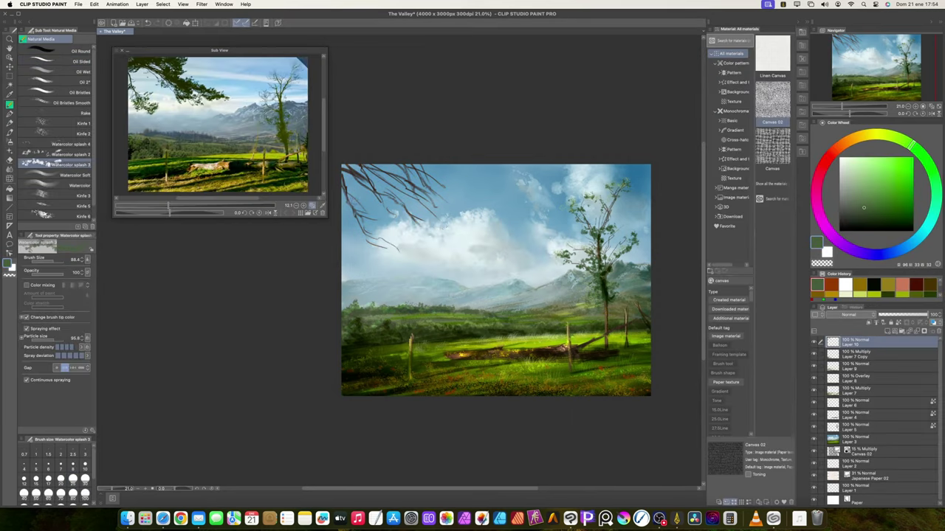
pyautogui.moveTo(356, 204)
pyautogui.mouseDown()
pyautogui.moveTo(352, 184)
pyautogui.moveTo(423, 229)
pyautogui.mouseUp()
pyautogui.moveTo(409, 163)
pyautogui.mouseDown()
pyautogui.moveTo(406, 174)
pyautogui.moveTo(454, 214)
pyautogui.mouseUp()
pyautogui.moveTo(441, 176); pyautogui.dragTo(438, 199)
pyautogui.press('[')
pyautogui.press('[')
pyautogui.press('[')
pyautogui.press('[')
pyautogui.moveTo(372, 233)
pyautogui.mouseDown()
pyautogui.moveTo(350, 211)
pyautogui.moveTo(347, 188)
pyautogui.mouseUp()
pyautogui.moveTo(374, 249)
pyautogui.mouseDown()
pyautogui.moveTo(413, 249)
pyautogui.moveTo(374, 234)
pyautogui.moveTo(392, 238)
pyautogui.moveTo(378, 245)
pyautogui.mouseUp()
# Thicken the overhanging foliage with darker green Watercolor splash 2 leaves.
pyautogui.click(872, 219)
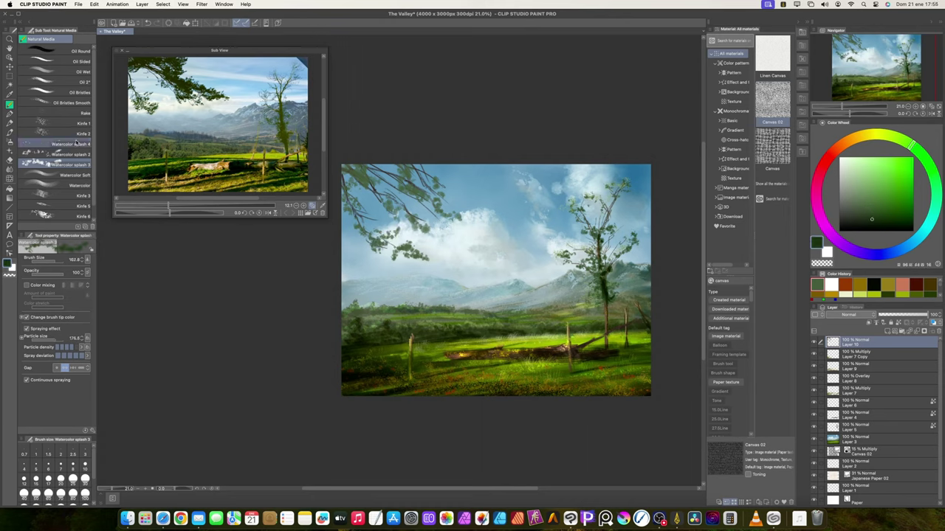
pyautogui.click(56, 154)
pyautogui.moveTo(365, 178)
pyautogui.mouseDown()
pyautogui.moveTo(352, 177)
pyautogui.moveTo(380, 199)
pyautogui.moveTo(372, 172)
pyautogui.moveTo(417, 196)
pyautogui.moveTo(447, 172)
pyautogui.moveTo(387, 165)
pyautogui.mouseUp()
pyautogui.moveTo(419, 196); pyautogui.dragTo(443, 211)
pyautogui.moveTo(379, 241)
pyautogui.mouseDown()
pyautogui.moveTo(362, 231)
pyautogui.moveTo(415, 253)
pyautogui.mouseUp()
# Add bright green highlight leaves to the lower tips of the overhanging branches with a resized Watercolor splash 2 brush.
pyautogui.click(880, 187)
pyautogui.press('[')
pyautogui.press('[')
pyautogui.moveTo(357, 241); pyautogui.dragTo(397, 259)
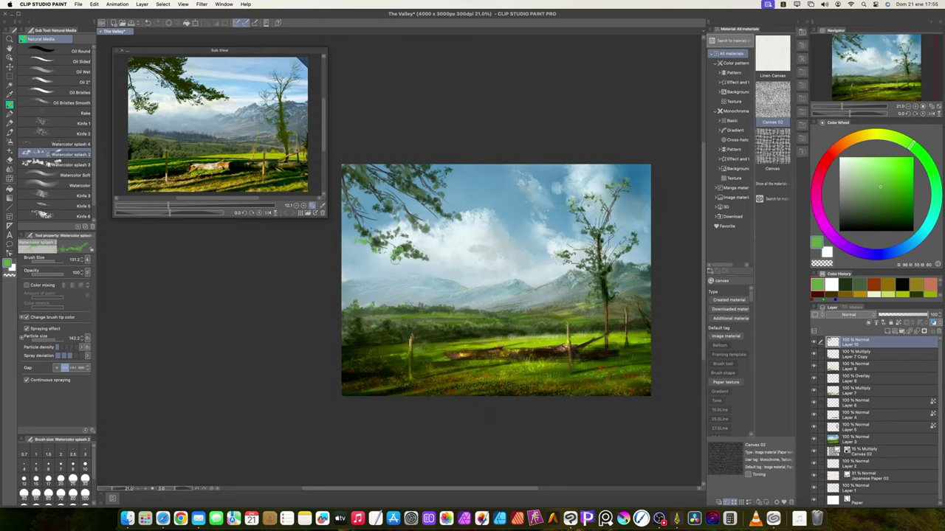
# Sample a dark green from the foliage and fill out the leaves near the canvas's upper-left edges.
pyautogui.keyDown('alt'); pyautogui.click(400, 180); pyautogui.keyUp('alt')
pyautogui.moveTo(378, 167)
pyautogui.mouseDown()
pyautogui.moveTo(350, 171)
pyautogui.moveTo(348, 184)
pyautogui.moveTo(403, 188)
pyautogui.moveTo(453, 238)
pyautogui.moveTo(430, 172)
pyautogui.mouseUp()
pyautogui.moveTo(345, 199)
pyautogui.mouseDown()
pyautogui.moveTo(350, 211)
pyautogui.moveTo(345, 192)
pyautogui.mouseUp()
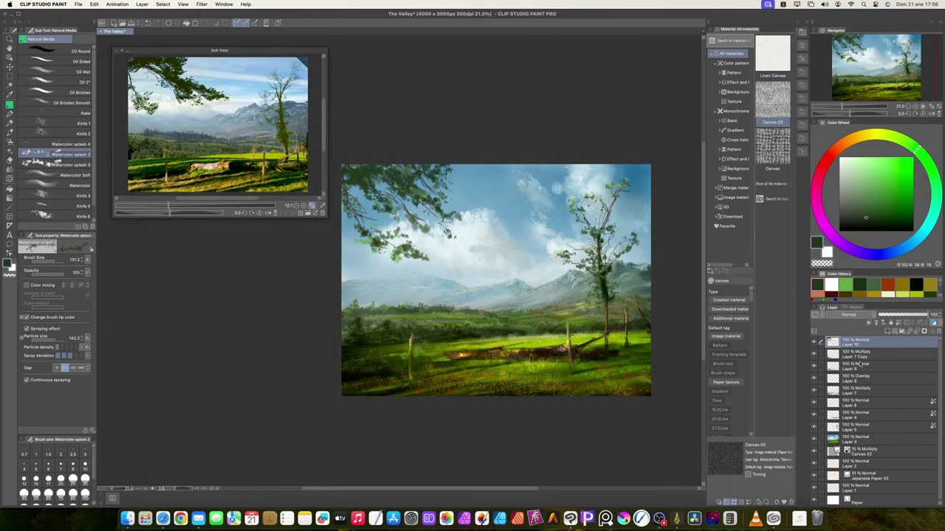
# Paint sampled yellow-green light onto the distant fields on Layer 9 with the Oil Sided brush.
pyautogui.click(861, 363)
pyautogui.click(79, 61)
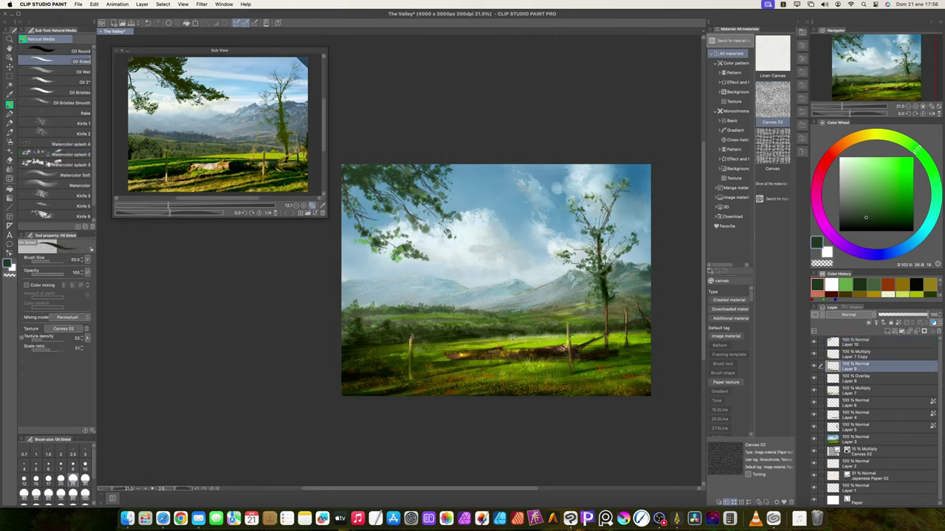
pyautogui.keyDown('alt'); pyautogui.click(503, 371); pyautogui.keyUp('alt')
pyautogui.moveTo(462, 320)
pyautogui.mouseDown()
pyautogui.moveTo(426, 316)
pyautogui.moveTo(476, 317)
pyautogui.mouseUp()
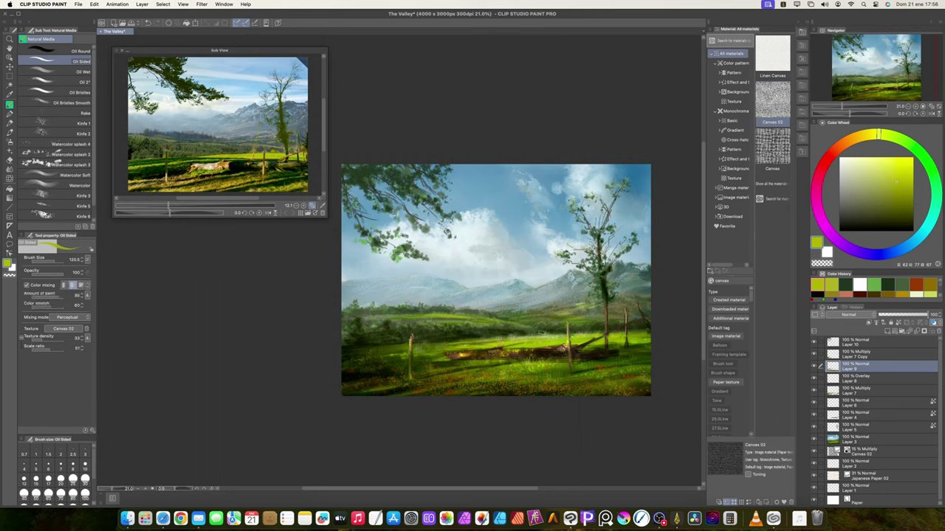
# Sample greens around the distant fields near the tree and add light yellow-green Oil Sided strokes there and around the trunk.
pyautogui.keyDown('alt'); pyautogui.click(578, 320); pyautogui.keyUp('alt')
pyautogui.keyDown('alt'); pyautogui.click(562, 315); pyautogui.keyUp('alt')
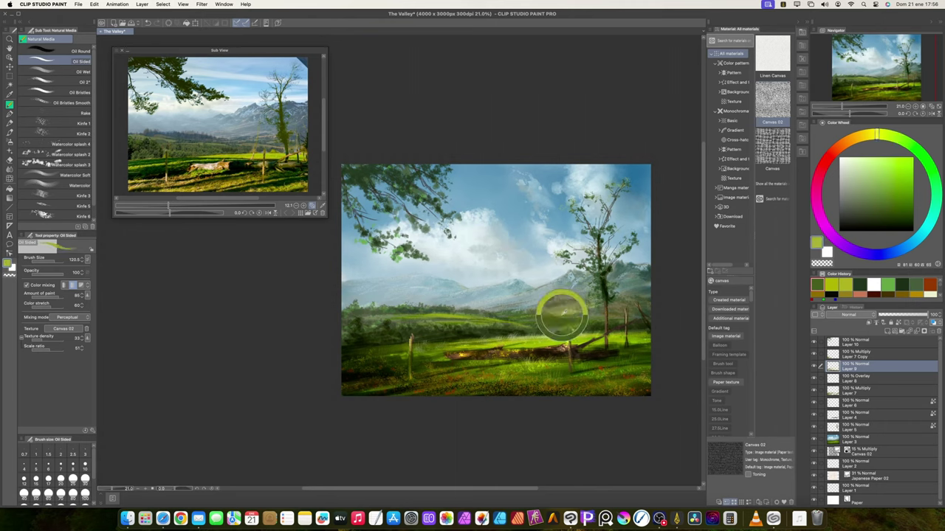
pyautogui.keyDown('alt'); pyautogui.click(564, 315); pyautogui.keyUp('alt')
pyautogui.moveTo(561, 318); pyautogui.dragTo(540, 319)
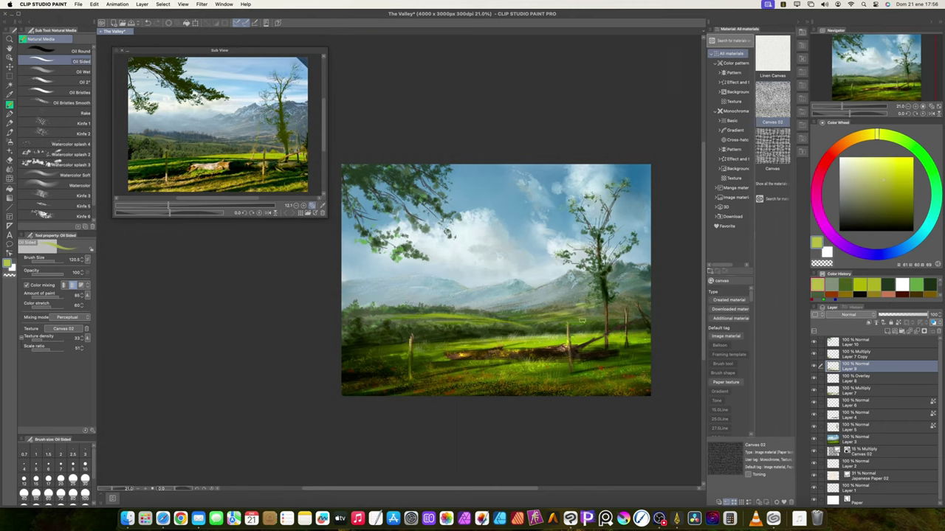
pyautogui.moveTo(563, 352)
pyautogui.mouseDown()
pyautogui.moveTo(510, 350)
pyautogui.moveTo(567, 341)
pyautogui.mouseUp()
pyautogui.click(546, 337)
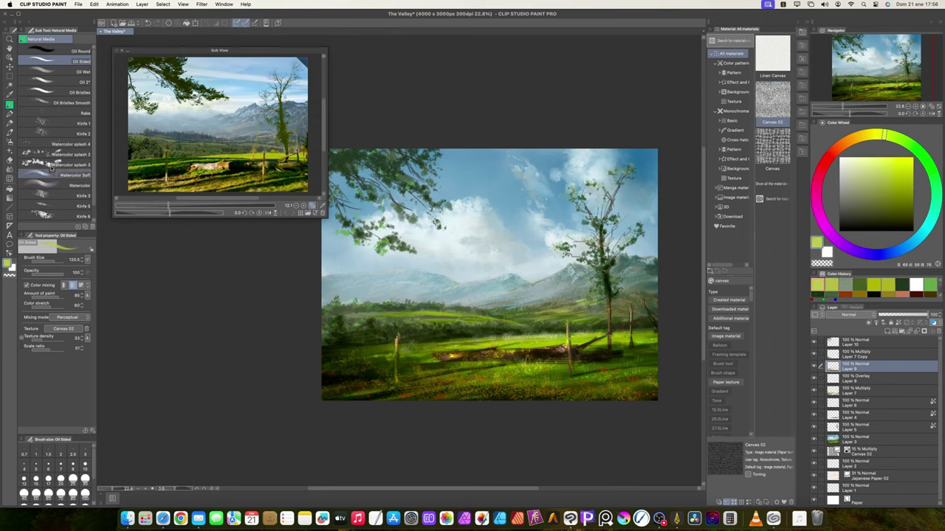
# Add yellow-green and paler green Rake grass strokes around the fallen trunk on Layer 9 with color mixing enabled.
pyautogui.scroll(-1, 93, 168)
pyautogui.click(74, 99)
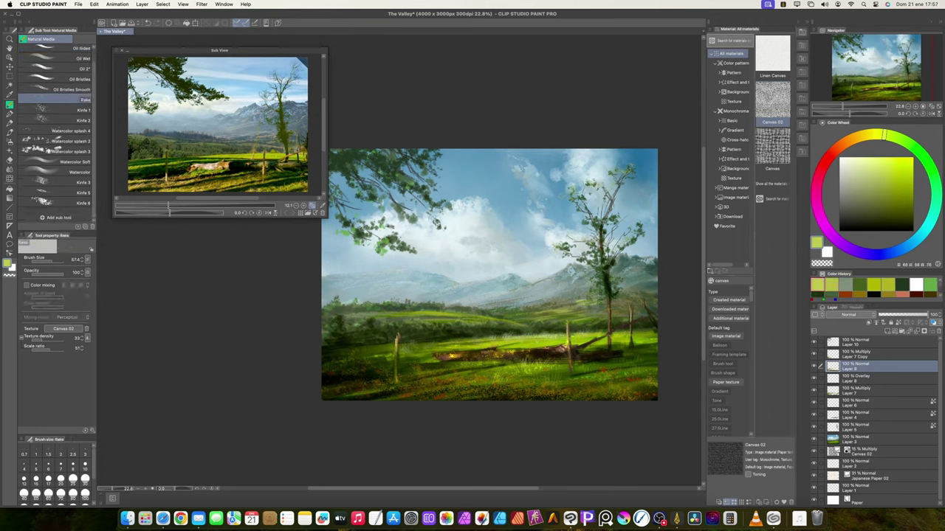
pyautogui.click(27, 286)
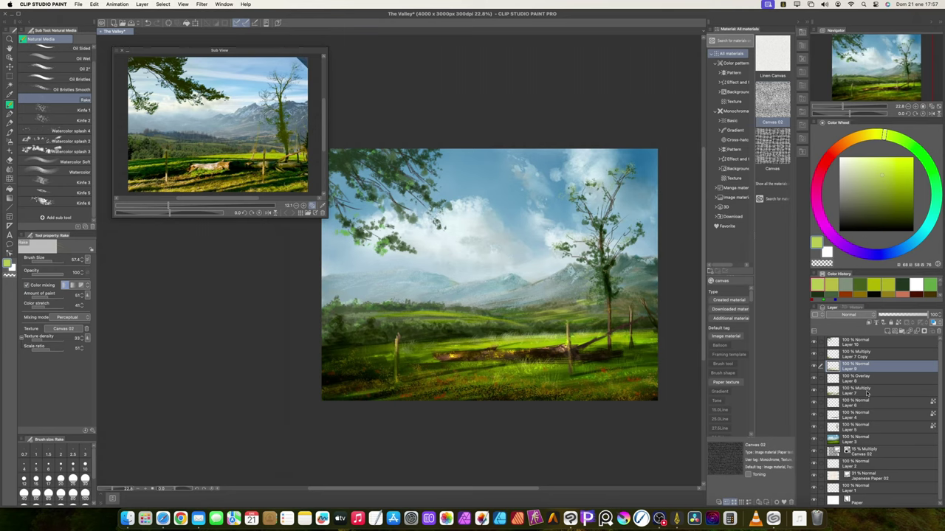
pyautogui.click(861, 439)
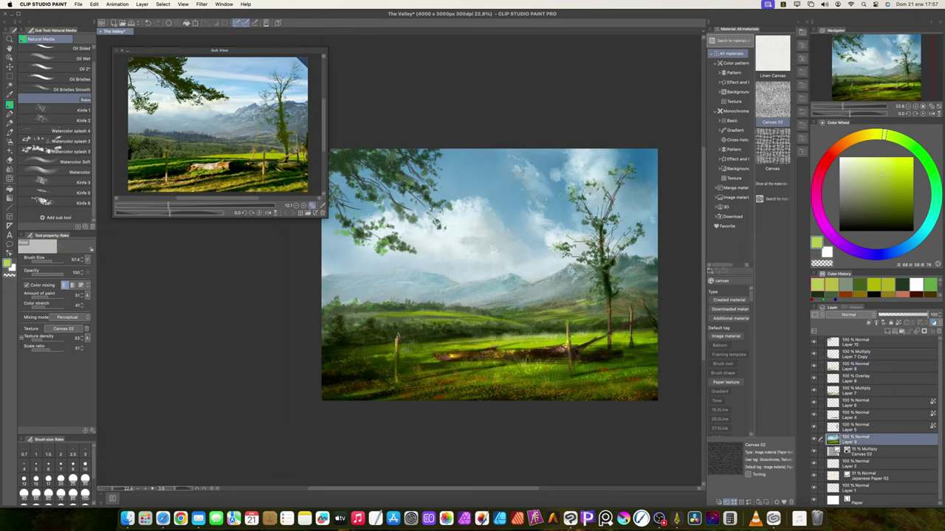
pyautogui.click(857, 365)
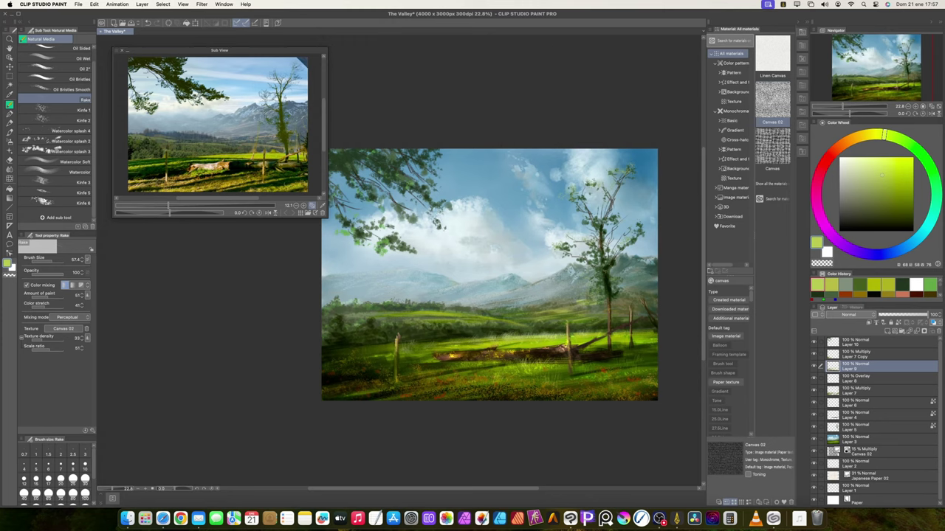
pyautogui.moveTo(461, 367); pyautogui.dragTo(453, 358)
pyautogui.click(866, 168)
pyautogui.moveTo(441, 345); pyautogui.dragTo(480, 340)
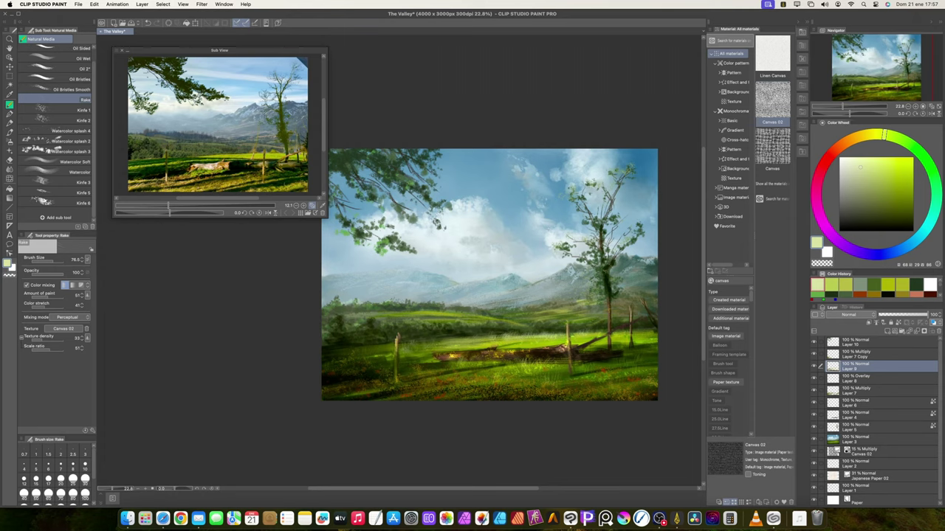
# Sample a dark green from the meadow and add Rake strokes behind the fallen trunk.
pyautogui.keyDown('alt'); pyautogui.click(379, 360); pyautogui.keyUp('alt')
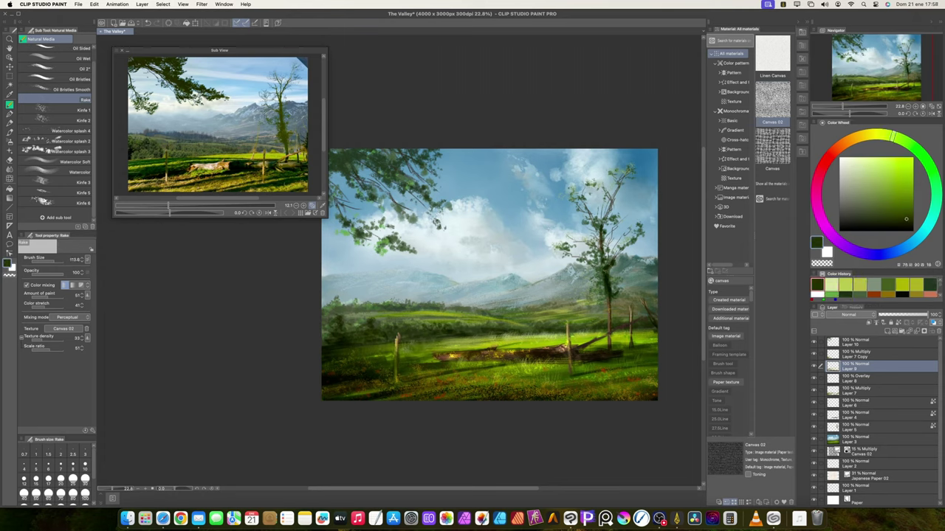
pyautogui.moveTo(532, 328)
pyautogui.mouseDown()
pyautogui.moveTo(502, 332)
pyautogui.moveTo(538, 325)
pyautogui.mouseUp()
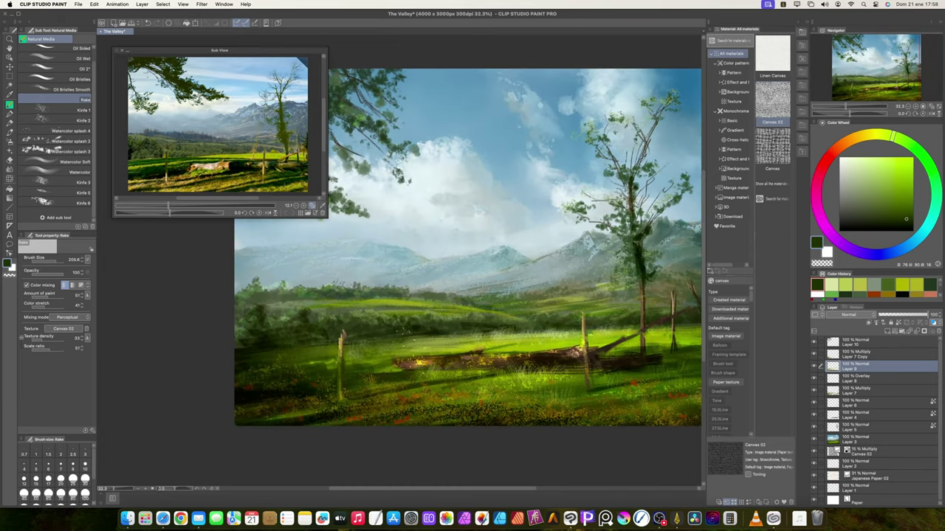
# Sample the yellow-green behind the fallen trunk and add Oil Wet light strokes behind and in front of it on Layer 9.
pyautogui.click(70, 58)
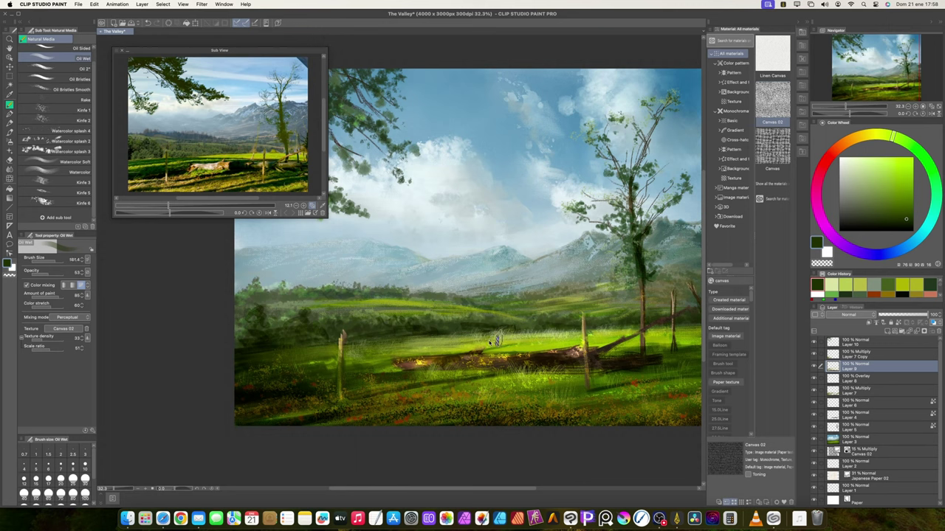
pyautogui.keyDown('alt'); pyautogui.click(499, 343); pyautogui.keyUp('alt')
pyautogui.moveTo(450, 340)
pyautogui.mouseDown()
pyautogui.moveTo(393, 344)
pyautogui.moveTo(543, 334)
pyautogui.mouseUp()
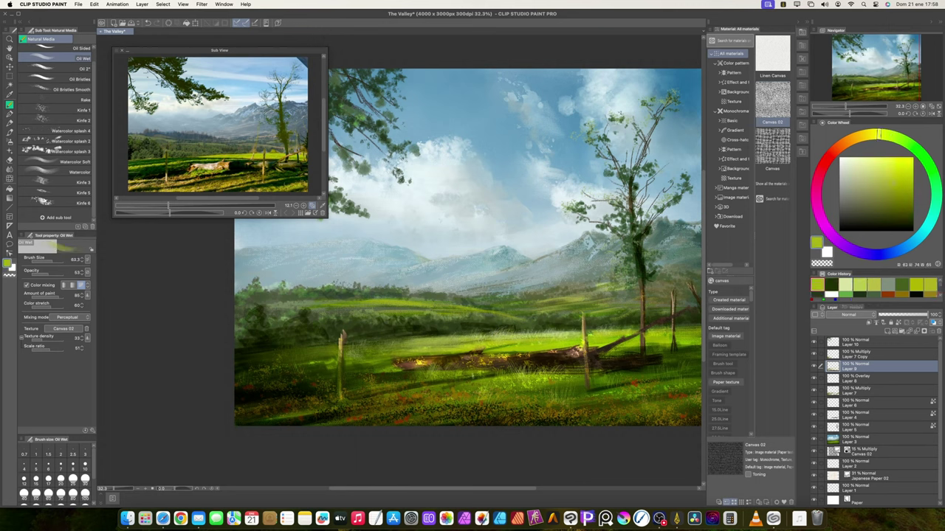
pyautogui.moveTo(469, 375)
pyautogui.mouseDown()
pyautogui.moveTo(483, 368)
pyautogui.moveTo(442, 376)
pyautogui.moveTo(558, 382)
pyautogui.moveTo(610, 372)
pyautogui.mouseUp()
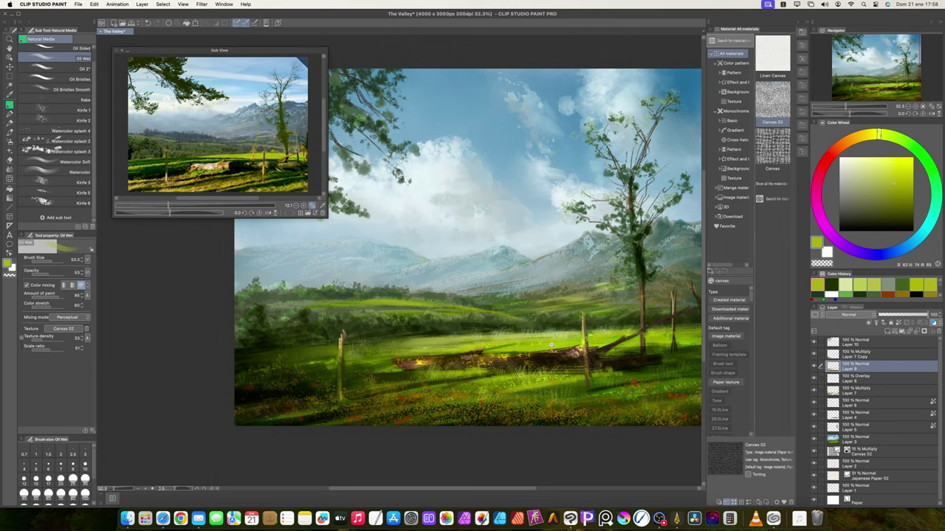
# Add dark green Oil Wet touches near the fallen trunk, sample the trunk's brown for the area, and save the painting.
pyautogui.hotkey('ctrl', '-')
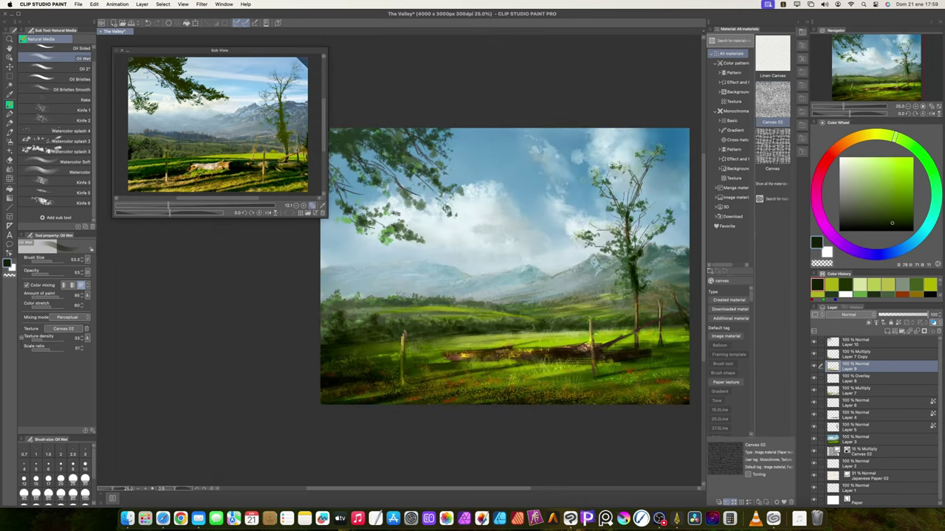
pyautogui.moveTo(567, 317)
pyautogui.mouseDown()
pyautogui.moveTo(552, 314)
pyautogui.moveTo(560, 311)
pyautogui.mouseUp()
pyautogui.scroll(-1, 557, 312)
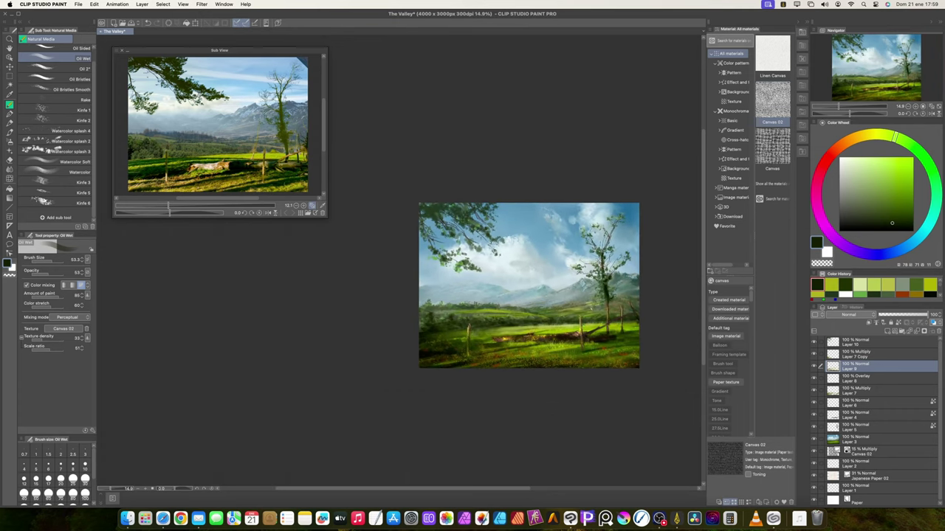
pyautogui.scroll(5, 610, 337)
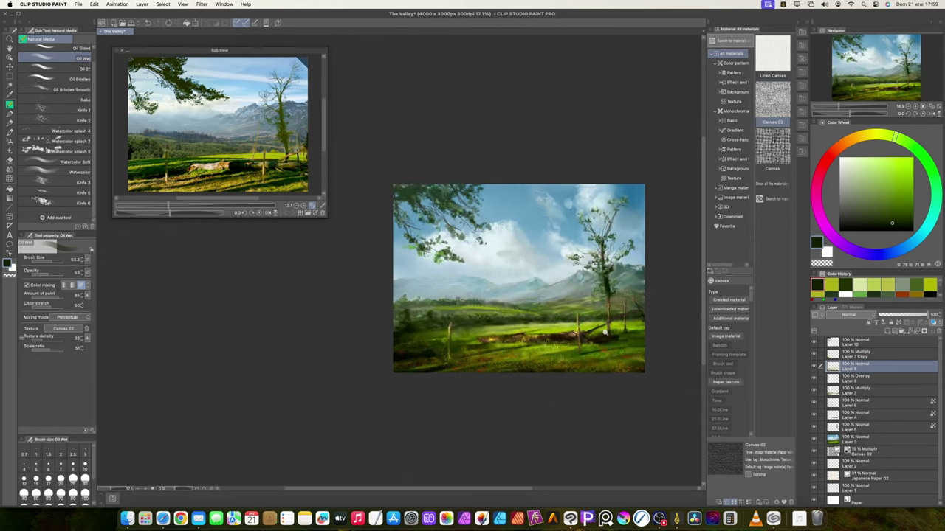
pyautogui.keyDown('alt'); pyautogui.click(592, 340); pyautogui.keyUp('alt')
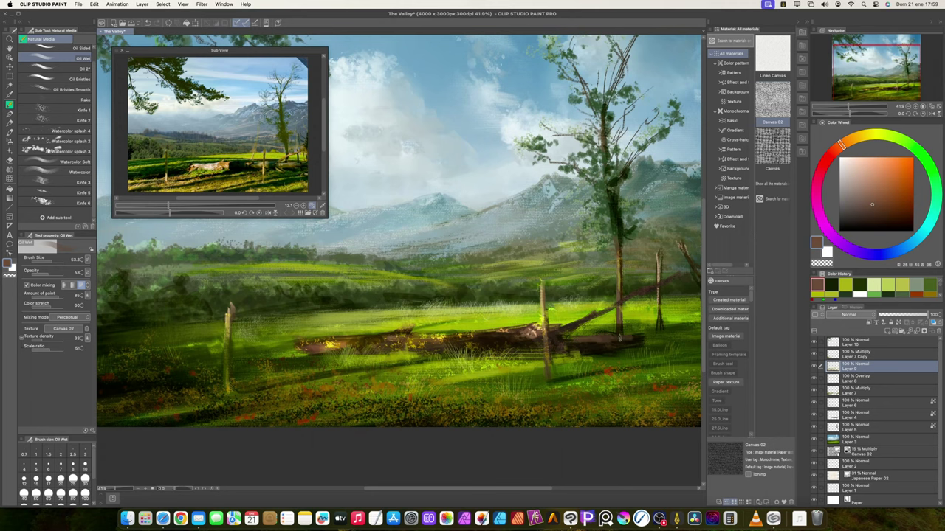
pyautogui.scroll(-4, 636, 342)
pyautogui.scroll(2, 626, 343)
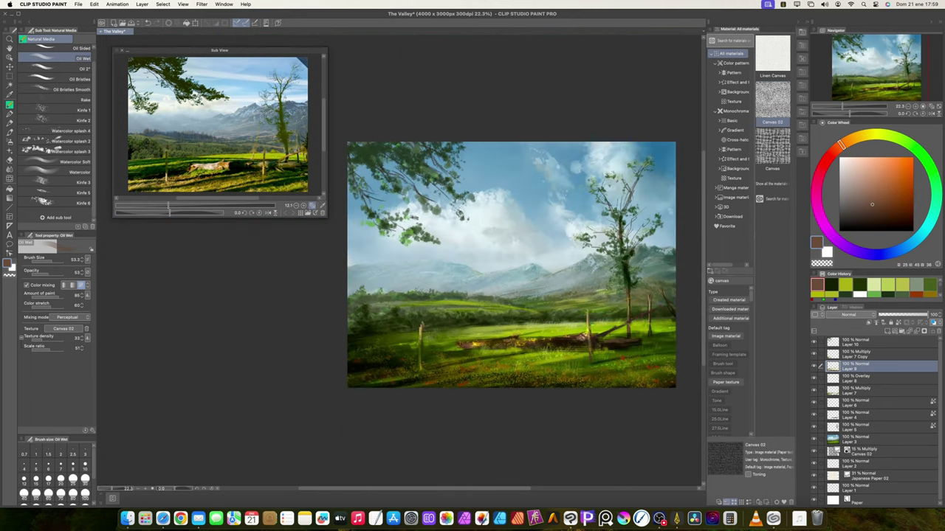
pyautogui.press('super+s')
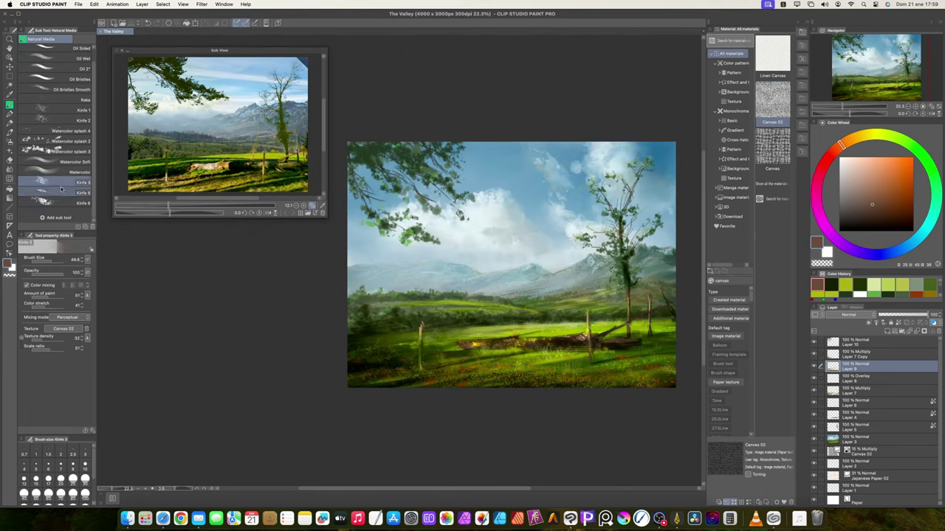
# Sample a grey-green from the mountain foothills and add Kinfe 6 strokes there on Layer 9.
pyautogui.click(59, 202)
pyautogui.keyDown('alt'); pyautogui.click(547, 284); pyautogui.keyUp('alt')
pyautogui.moveTo(548, 285); pyautogui.dragTo(567, 281)
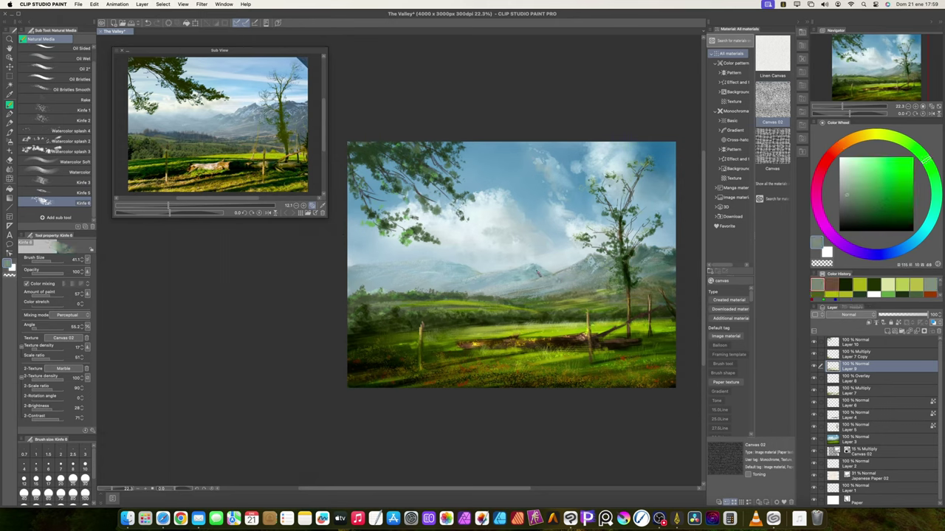
pyautogui.scroll(-5, 589, 270)
pyautogui.scroll(6, 589, 270)
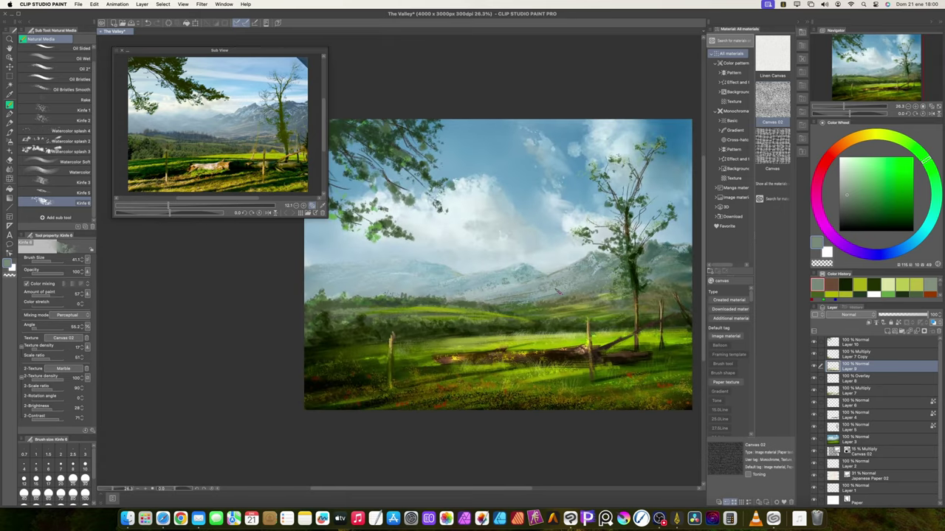
# Sample a dark olive from the overhanging branches and add Watercolor splash 2 leaves to them on Layer 10.
pyautogui.click(862, 343)
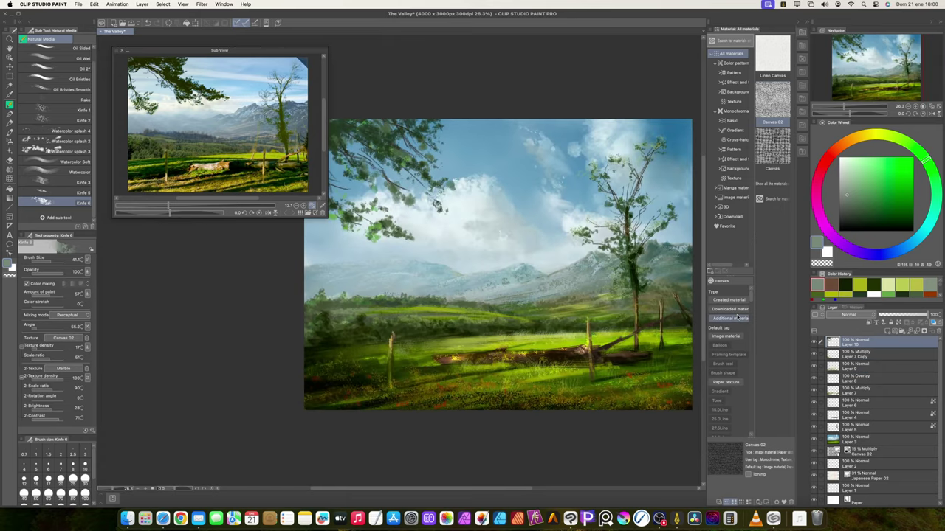
pyautogui.click(50, 141)
pyautogui.click(405, 153)
pyautogui.keyDown('alt'); pyautogui.click(405, 153); pyautogui.keyUp('alt')
pyautogui.moveTo(399, 151)
pyautogui.mouseDown()
pyautogui.moveTo(460, 190)
pyautogui.moveTo(449, 204)
pyautogui.moveTo(458, 188)
pyautogui.moveTo(493, 202)
pyautogui.mouseUp()
pyautogui.moveTo(448, 139)
pyautogui.mouseDown()
pyautogui.moveTo(447, 127)
pyautogui.moveTo(528, 159)
pyautogui.mouseUp()
pyautogui.moveTo(436, 210); pyautogui.dragTo(443, 229)
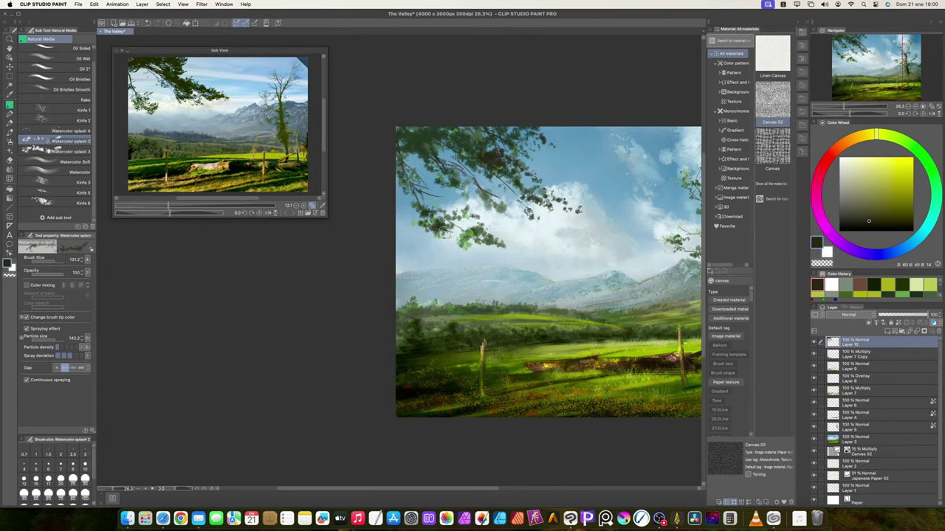
pyautogui.hscroll(5, 487, 247)
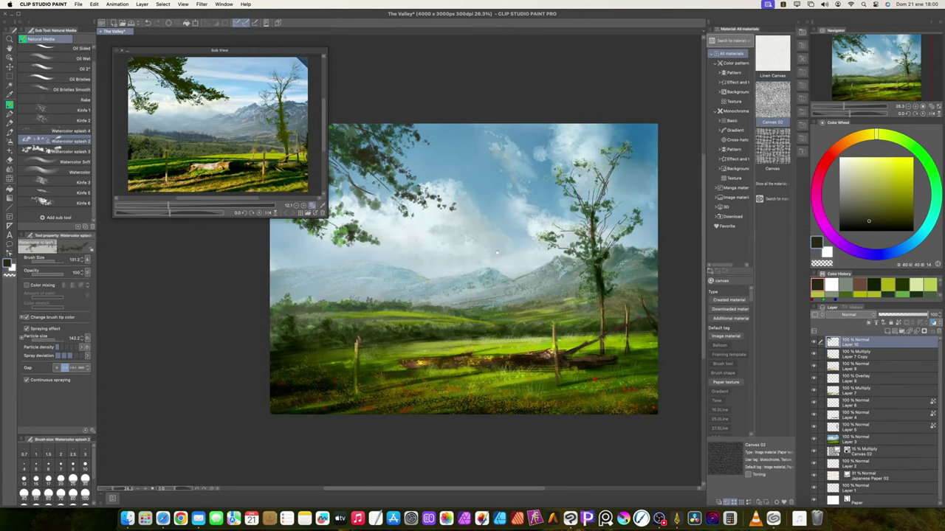
pyautogui.scroll(-8, 502, 254)
pyautogui.scroll(7, 501, 255)
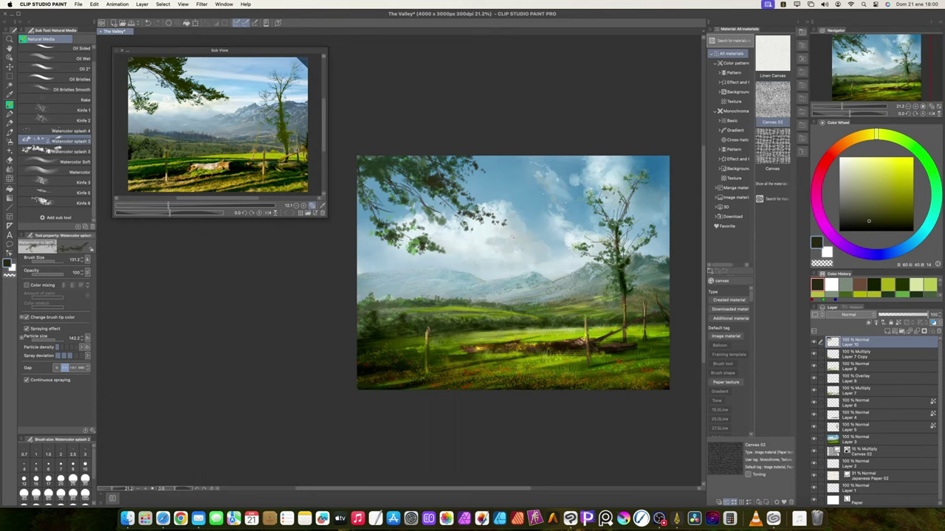
# Write the artist's signature with the number 24 in white on Layer 11, using the Oil Sided brush at size 50.
pyautogui.scroll(2, 513, 233)
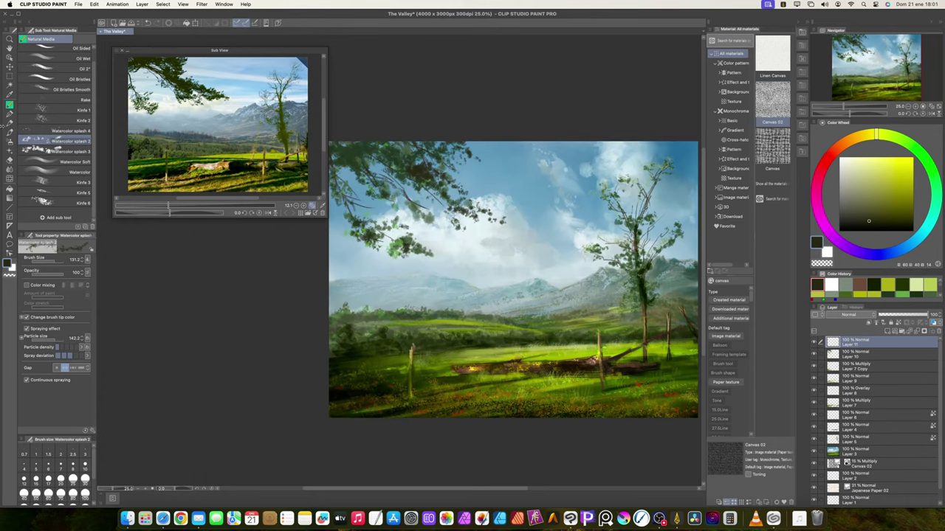
pyautogui.scroll(2, 71, 62)
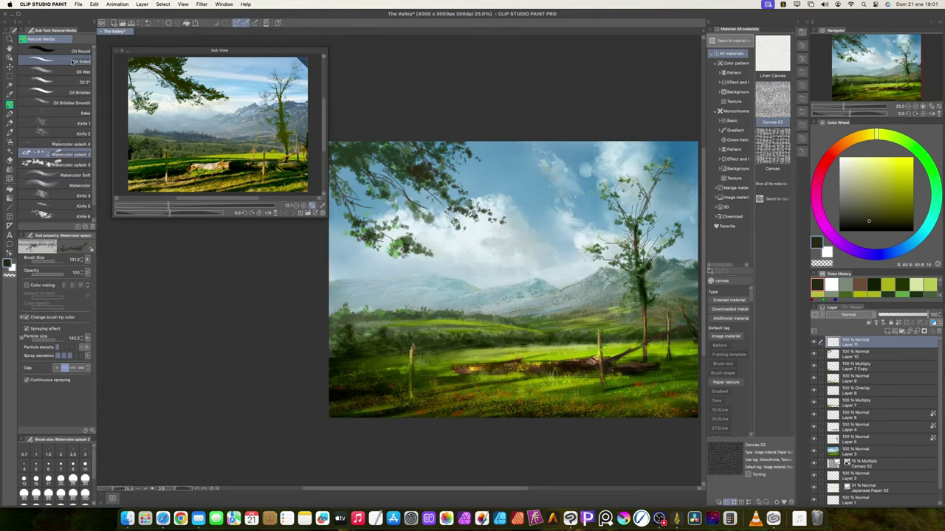
pyautogui.click(71, 62)
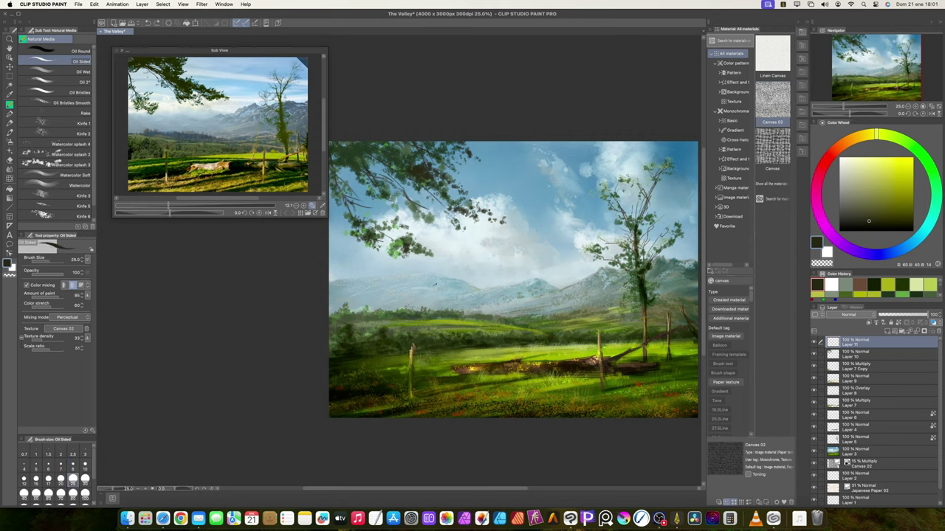
pyautogui.press(']')
pyautogui.press(']')
pyautogui.press(']')
pyautogui.press('super+z')
pyautogui.moveTo(470, 246)
pyautogui.mouseDown()
pyautogui.moveTo(503, 241)
pyautogui.moveTo(514, 263)
pyautogui.mouseUp()
pyautogui.moveTo(485, 269); pyautogui.dragTo(526, 289)
pyautogui.press('super+u')
pyautogui.click(543, 239)
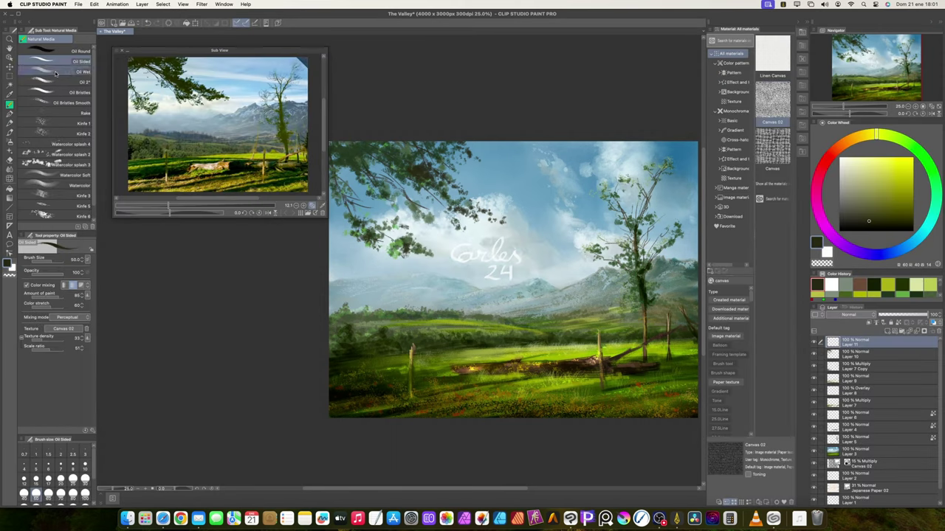
# Scale the signature down, move it to the painting's lower-right corner and save the file.
pyautogui.click(10, 67)
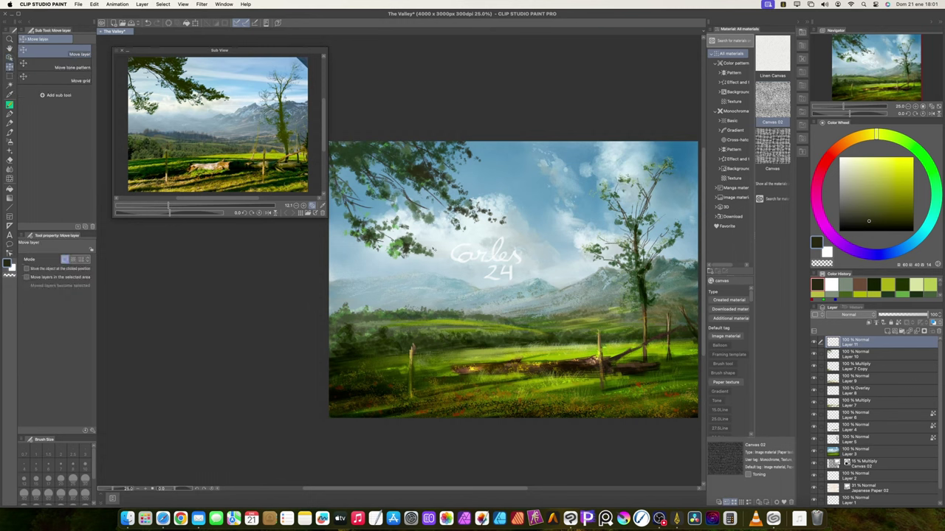
pyautogui.press('super+t')
pyautogui.moveTo(489, 258)
pyautogui.mouseDown()
pyautogui.moveTo(481, 262)
pyautogui.moveTo(676, 406)
pyautogui.moveTo(666, 402)
pyautogui.mouseUp()
pyautogui.press('Return')
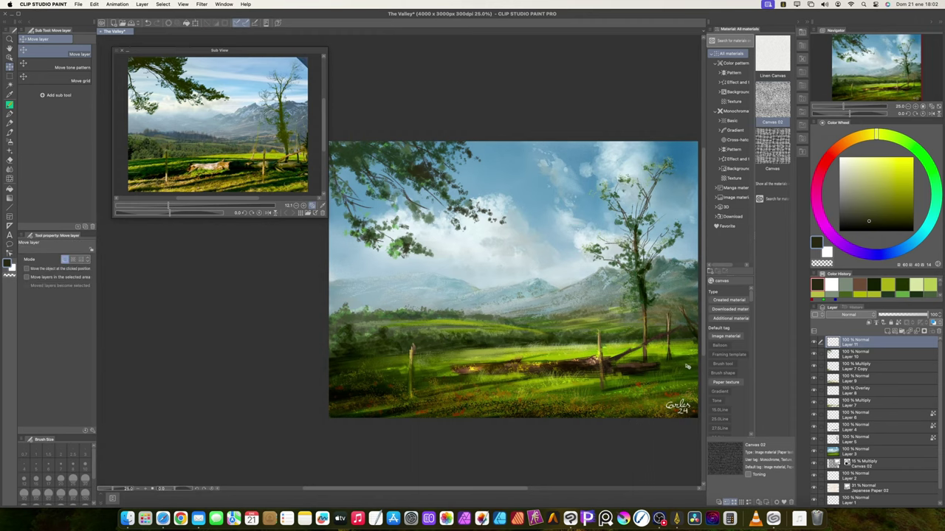
pyautogui.press('super+s')
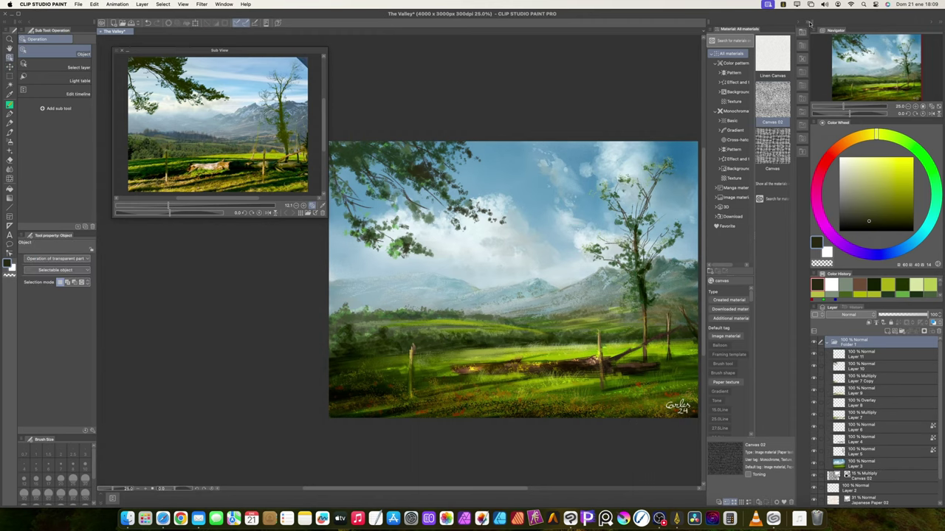
# Collapse the material palette and the reference photo's Sub View to free up the canvas area.
pyautogui.click(808, 22)
pyautogui.click(129, 50)
pyautogui.hscroll(5, 736, 326)
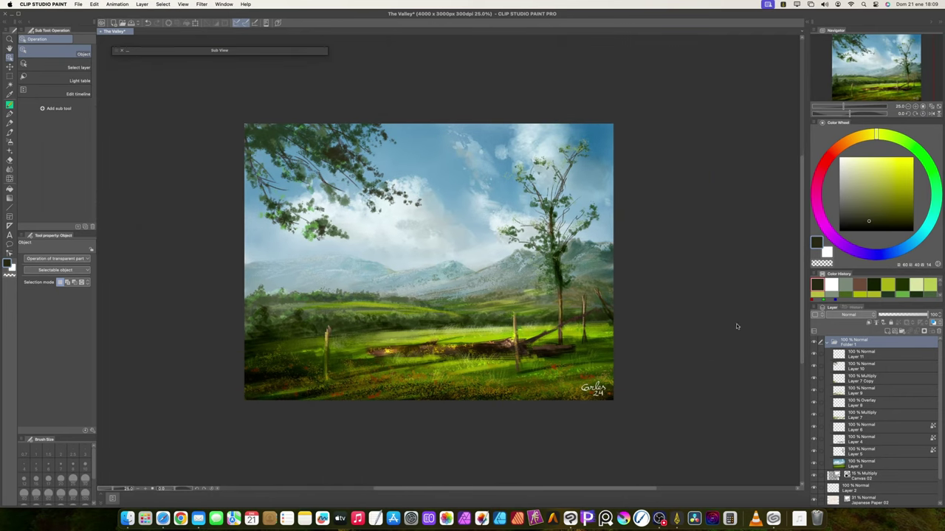
# Raise the distant hill on the painting's left side by mesh-transforming Folder 1 with 5 horizontal and 7 vertical grid points.
pyautogui.click(94, 4)
pyautogui.moveTo(148, 181)
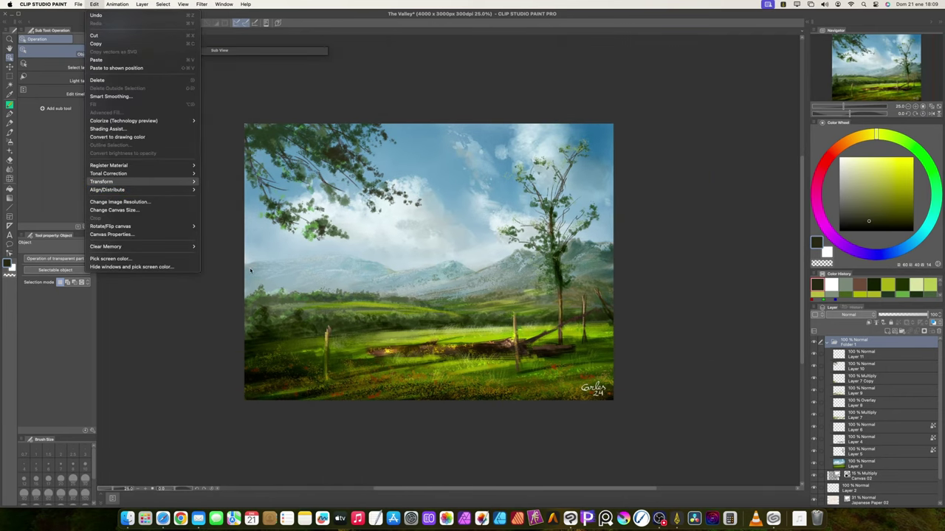
pyautogui.click(228, 203)
pyautogui.click(83, 307)
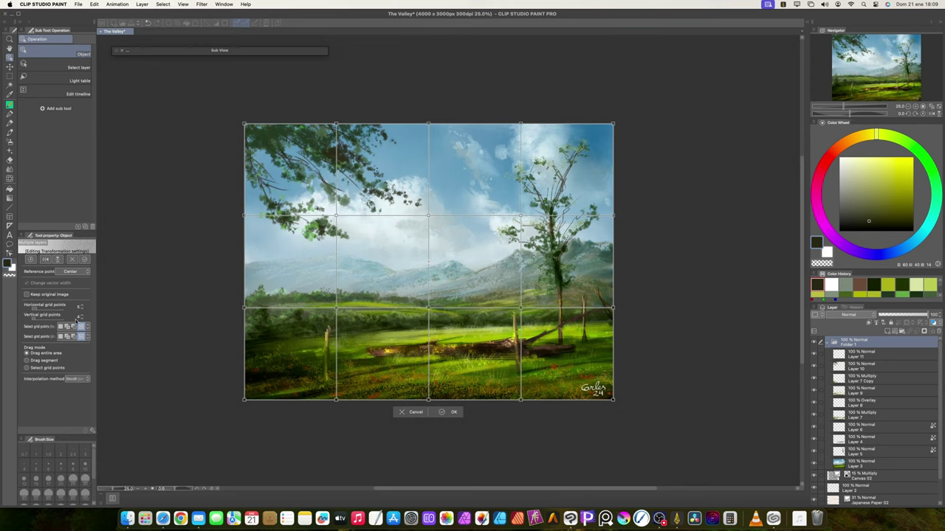
pyautogui.click(82, 316)
pyautogui.click(82, 316)
pyautogui.click(82, 316)
pyautogui.moveTo(335, 307); pyautogui.dragTo(336, 300)
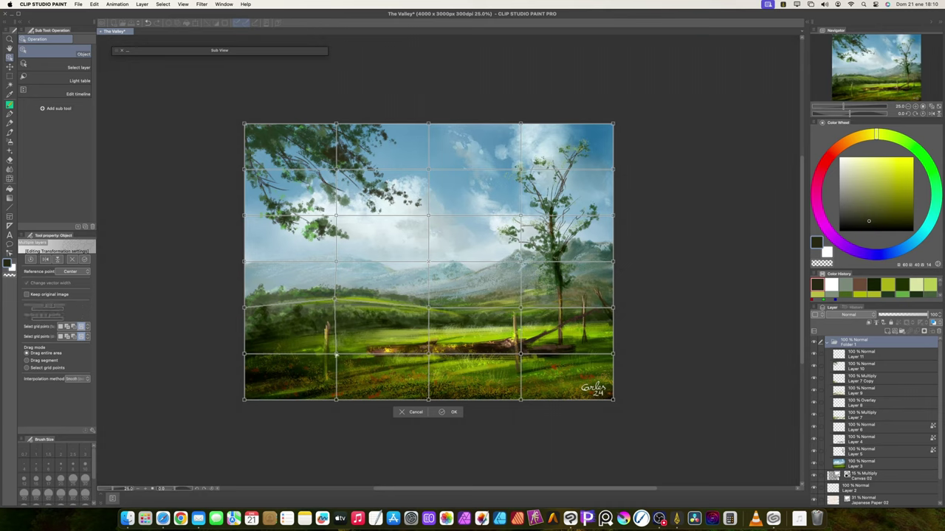
pyautogui.moveTo(335, 354); pyautogui.dragTo(336, 355)
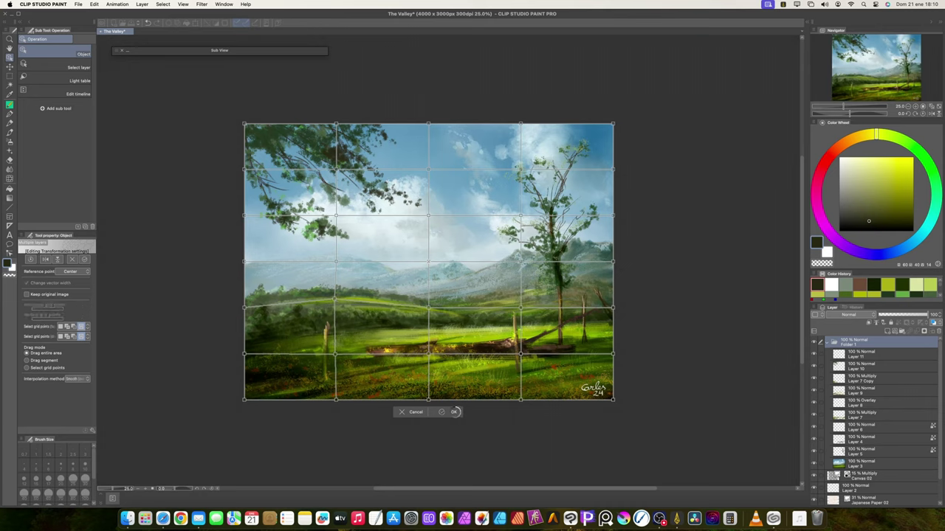
pyautogui.click(454, 413)
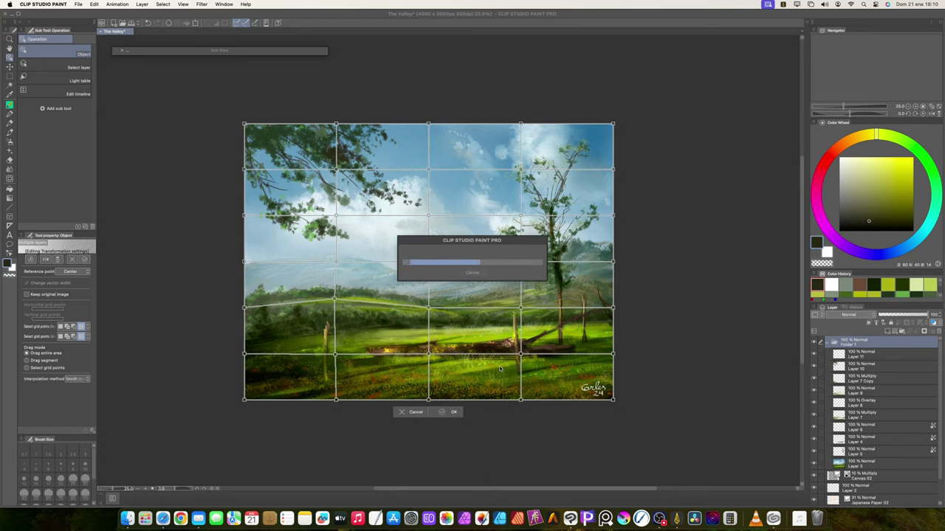
# Add a new layer in Color mode above Layer 11 and paint bright yellow Oil Sided strokes over the meadow.
pyautogui.click(887, 332)
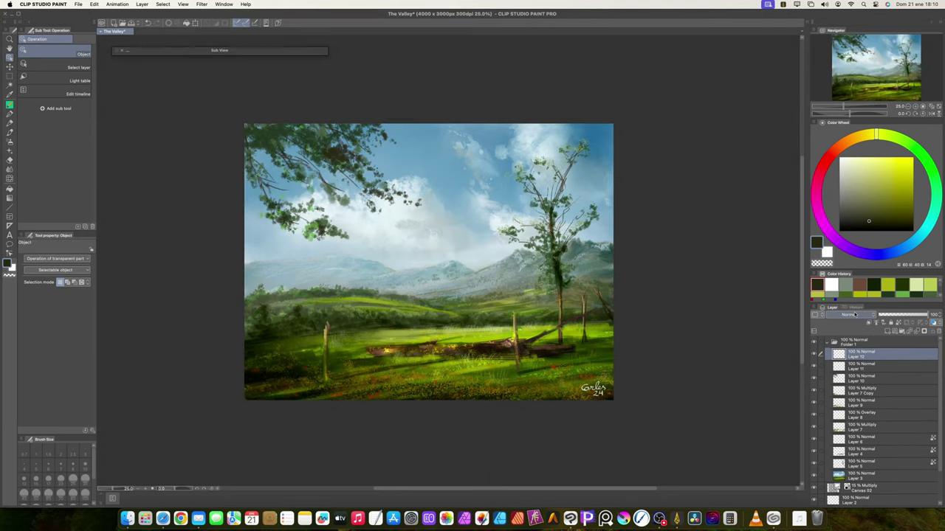
pyautogui.click(849, 315)
pyautogui.click(844, 300)
pyautogui.click(9, 105)
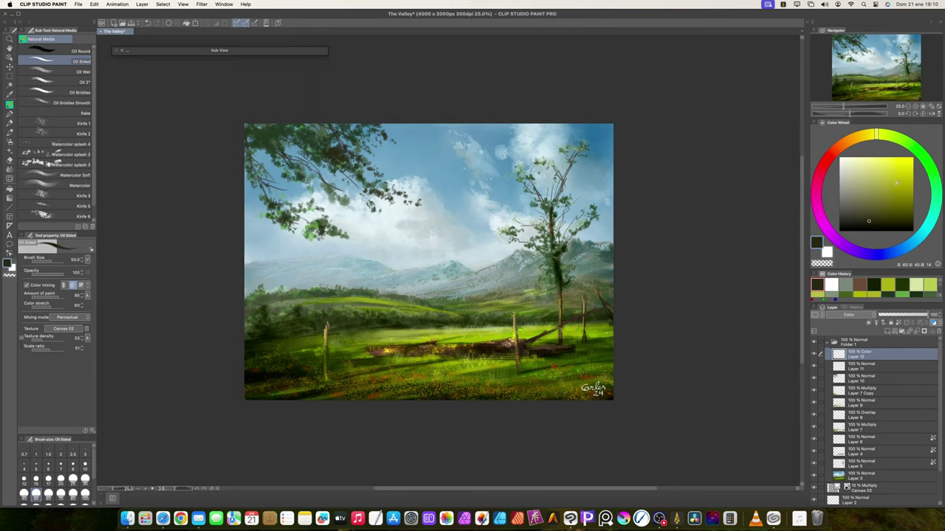
pyautogui.click(908, 168)
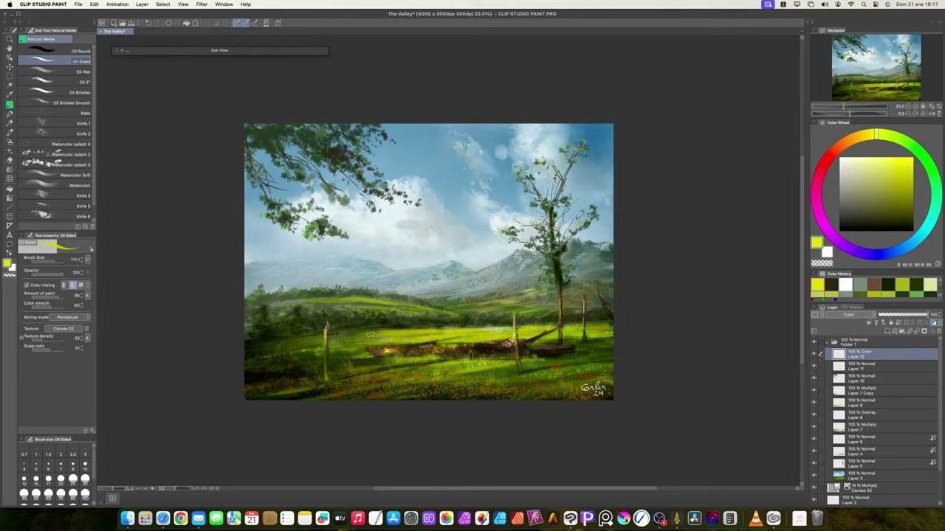
# Switch Layer 12 to Overlay, paint pale cream light along the meadow behind the trunk, and set the layer opacity to 100%.
pyautogui.click(849, 314)
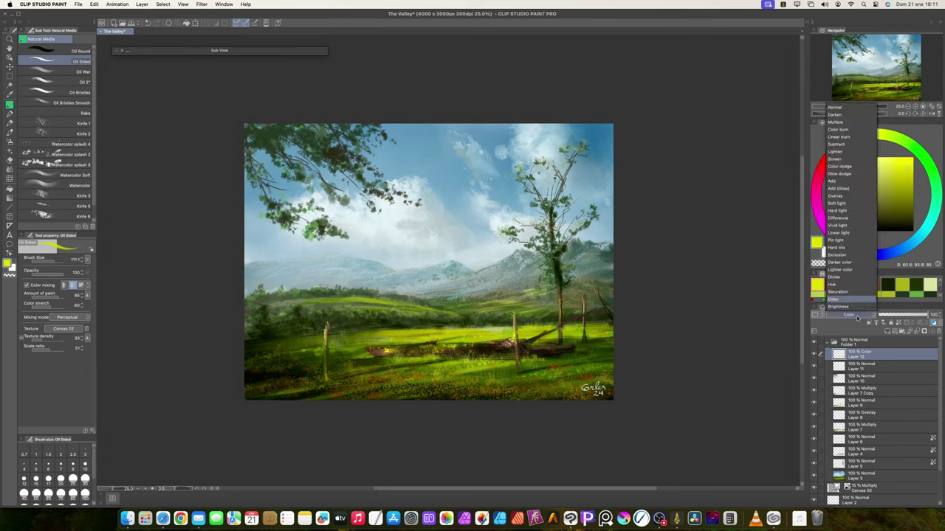
pyautogui.click(850, 196)
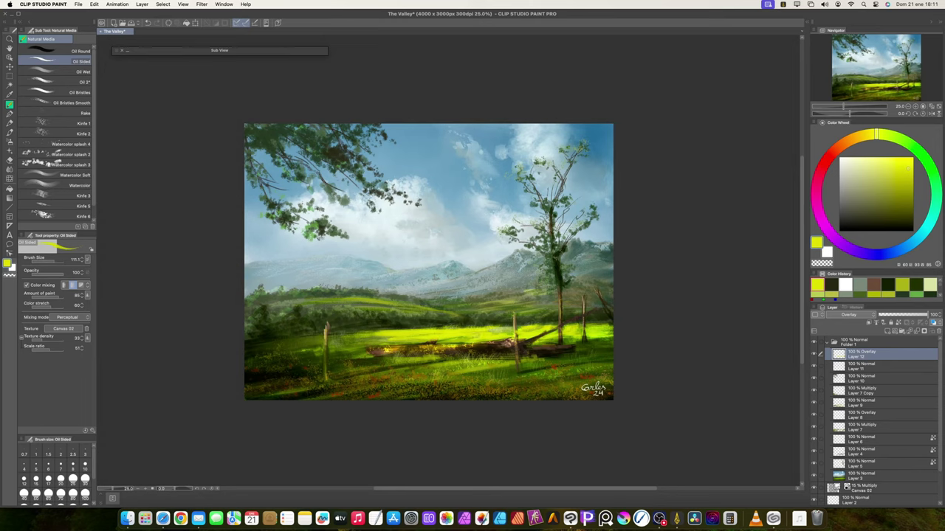
pyautogui.click(848, 161)
pyautogui.moveTo(419, 327)
pyautogui.mouseDown()
pyautogui.moveTo(412, 333)
pyautogui.moveTo(466, 332)
pyautogui.moveTo(366, 332)
pyautogui.moveTo(388, 339)
pyautogui.mouseUp()
pyautogui.click(917, 317)
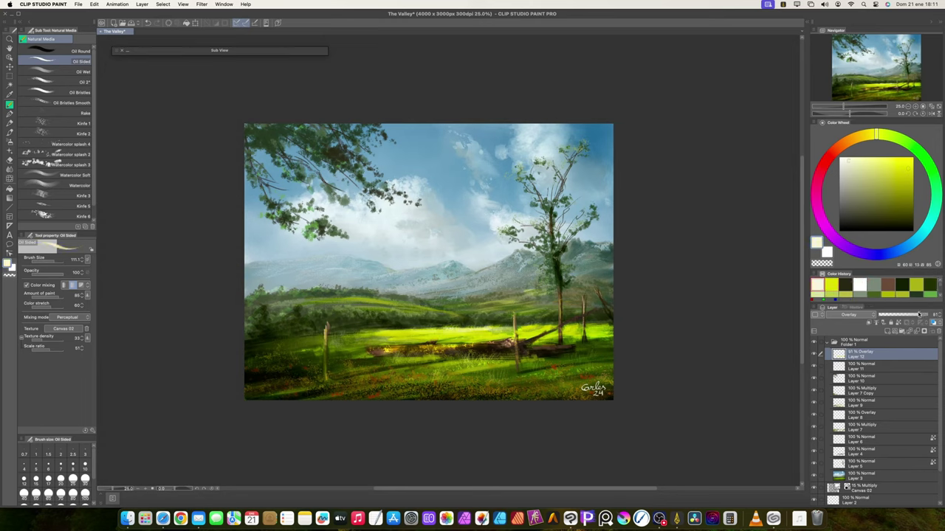
pyautogui.moveTo(912, 315); pyautogui.dragTo(931, 314)
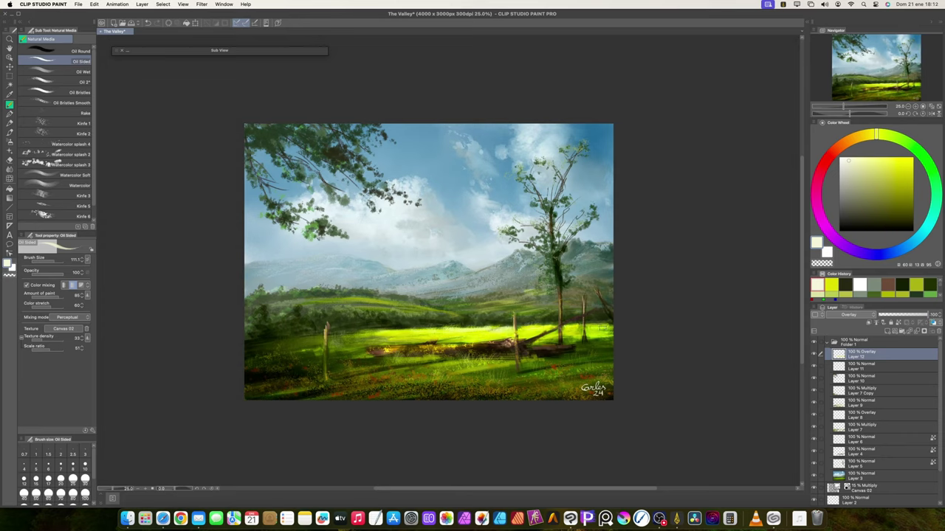
# Paint pale cream Overlay light over the hills beside the tall tree on Layer 12, and choose a medium blue paint colour.
pyautogui.moveTo(535, 298)
pyautogui.mouseDown()
pyautogui.moveTo(511, 300)
pyautogui.moveTo(547, 300)
pyautogui.mouseUp()
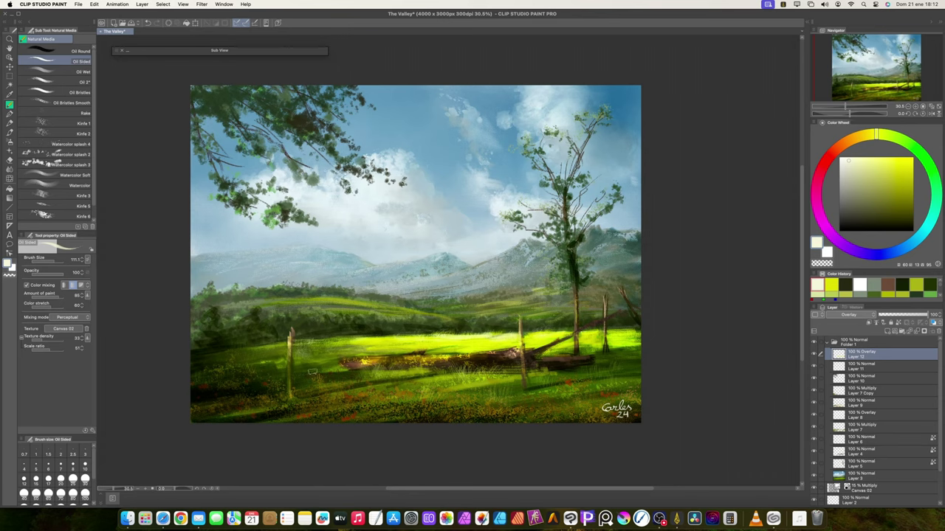
pyautogui.click(914, 241)
pyautogui.click(882, 194)
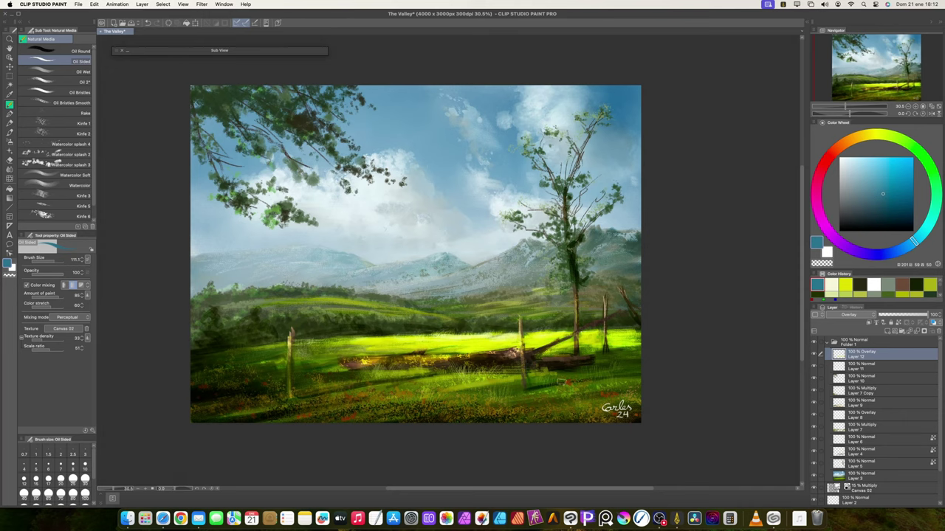
pyautogui.scroll(-5, 566, 376)
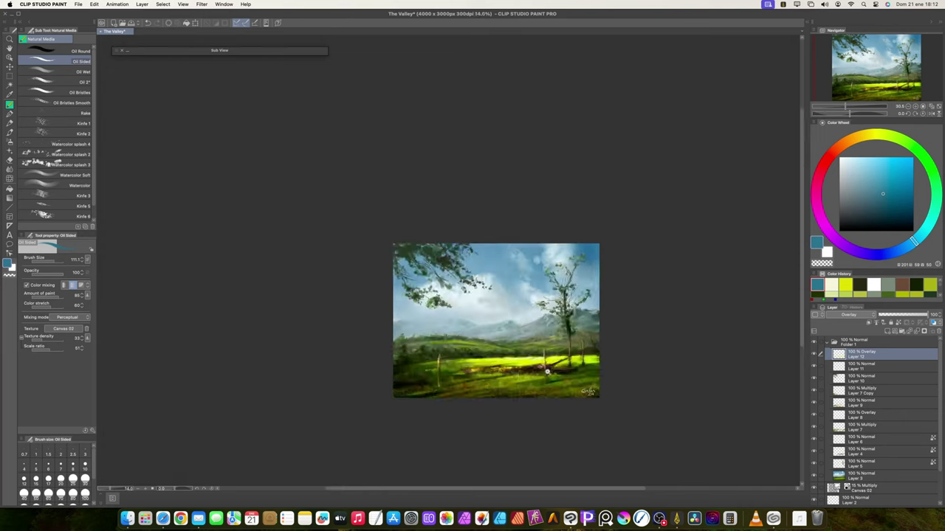
pyautogui.scroll(5, 568, 374)
# Paint bright yellow light sampled from the meadow around the fallen trunk, and set Layer 12's opacity to 77%.
pyautogui.keyDown('alt'); pyautogui.click(624, 366); pyautogui.keyUp('alt')
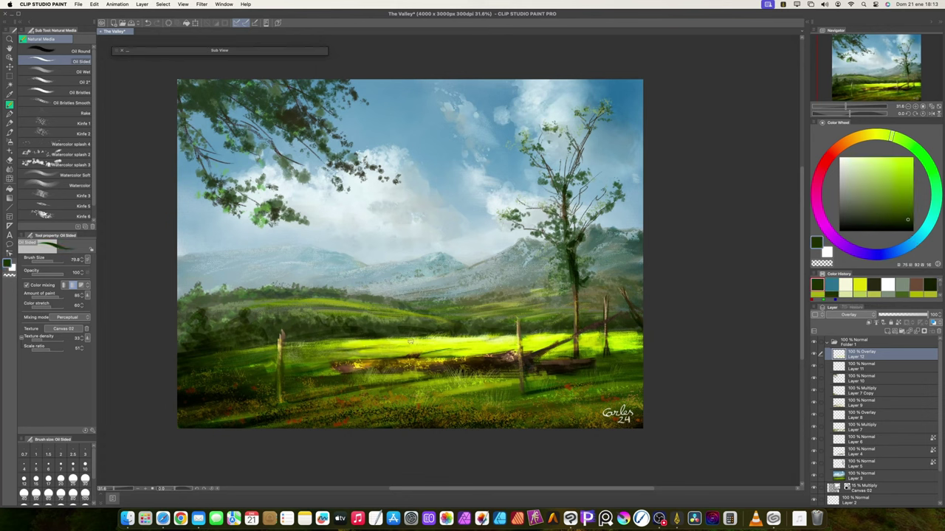
pyautogui.keyDown('alt'); pyautogui.click(413, 347); pyautogui.keyUp('alt')
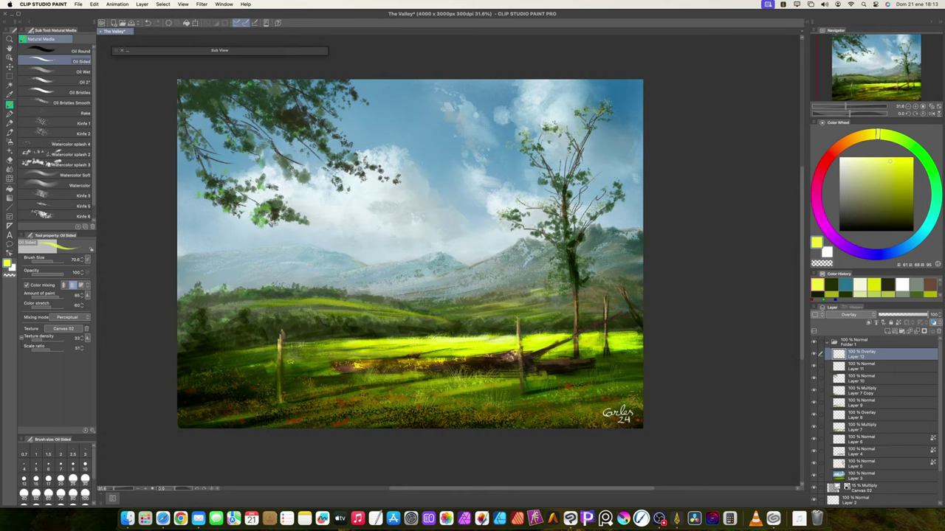
pyautogui.moveTo(378, 354); pyautogui.dragTo(412, 354)
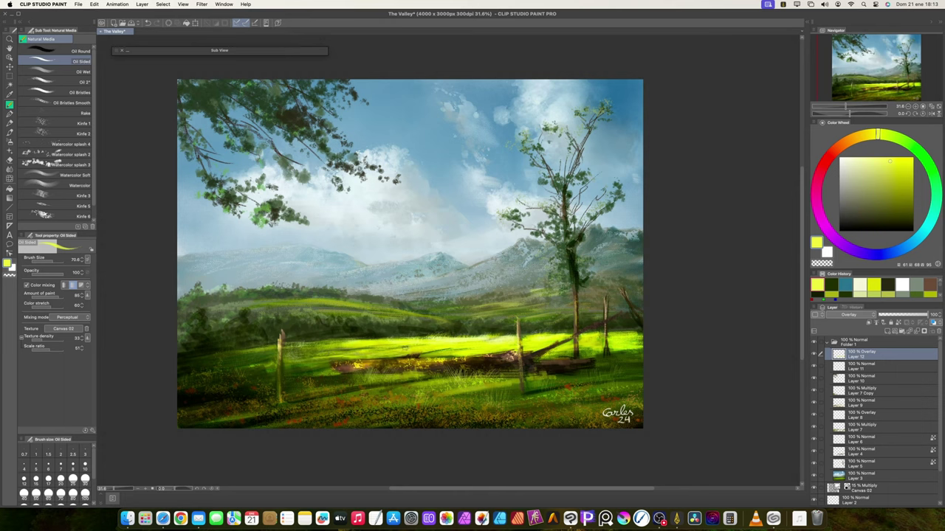
pyautogui.keyDown('alt'); pyautogui.click(419, 353); pyautogui.keyUp('alt')
pyautogui.keyDown('alt'); pyautogui.click(437, 347); pyautogui.keyUp('alt')
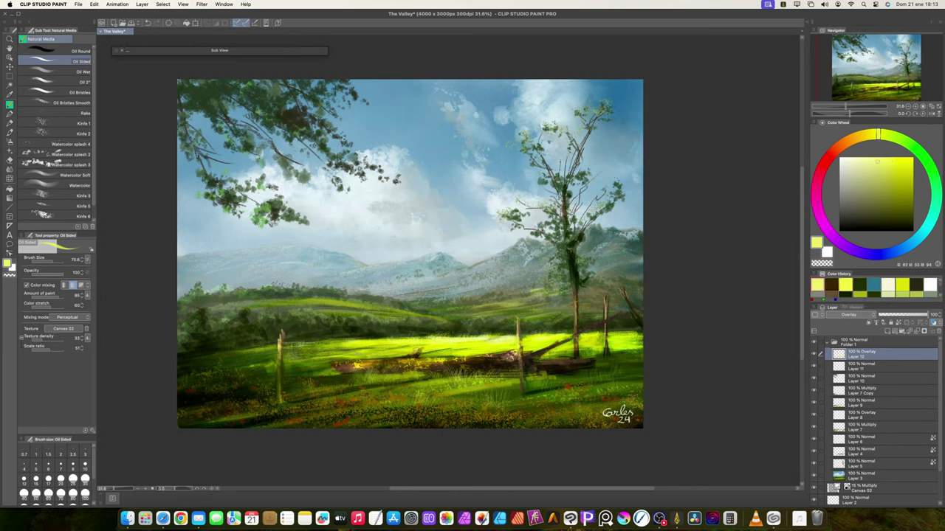
pyautogui.scroll(-2, 529, 353)
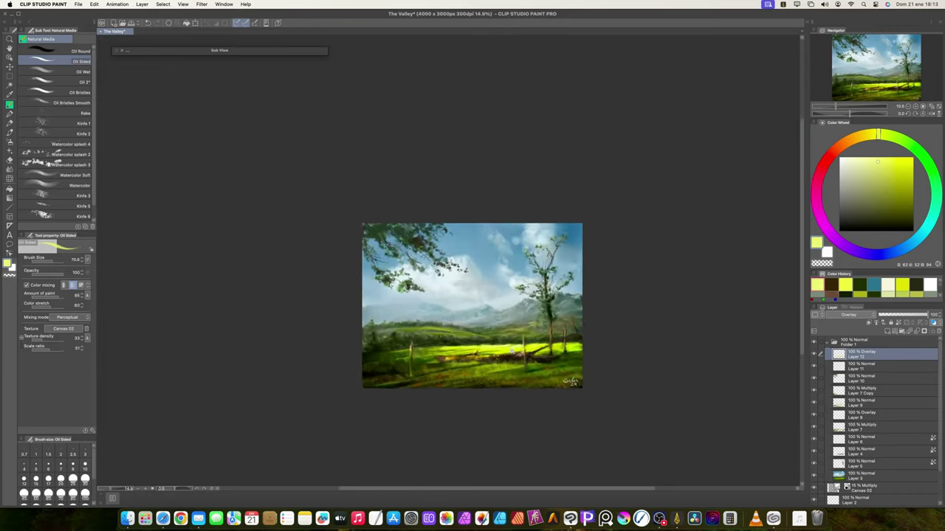
pyautogui.moveTo(927, 315); pyautogui.dragTo(919, 315)
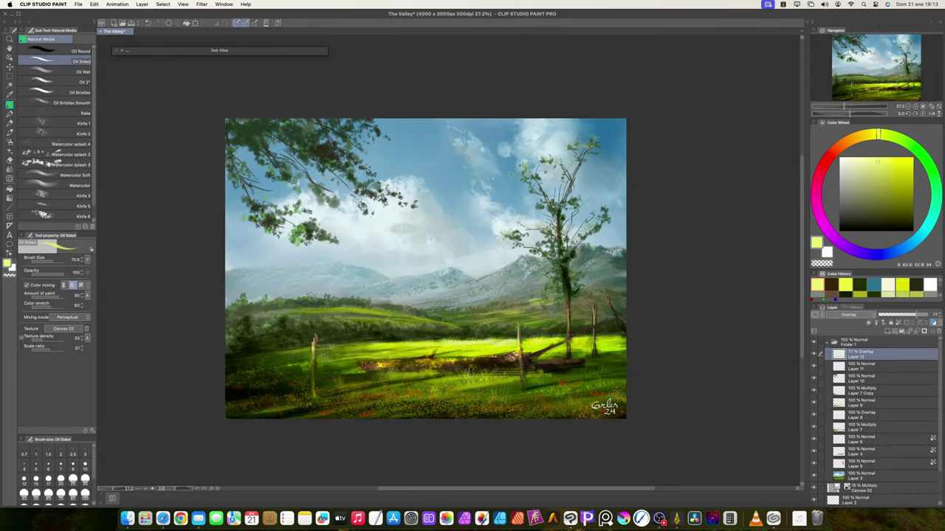
# Brighten the tall tree's lower foliage with light yellow, and paint pale blue-grey sampled from the clouds over the mountains around it.
pyautogui.moveTo(550, 257); pyautogui.dragTo(561, 271)
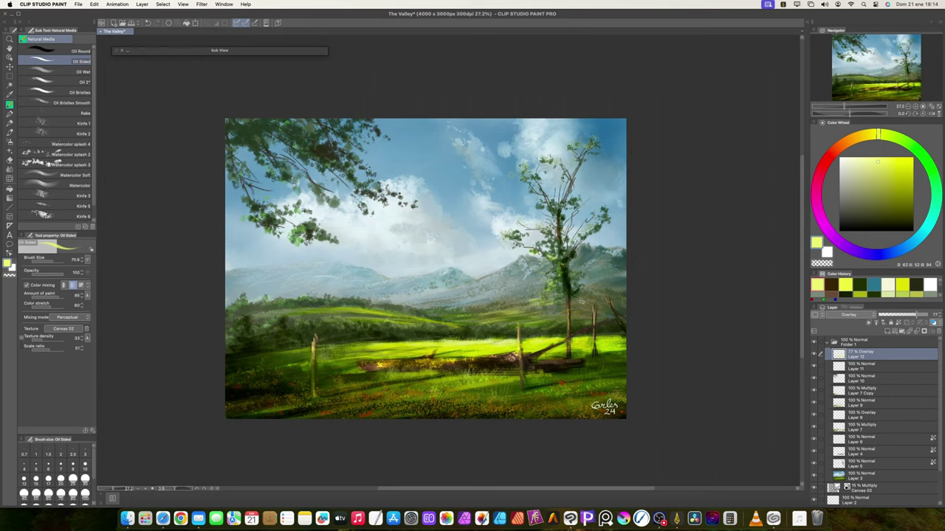
pyautogui.keyDown('alt'); pyautogui.click(458, 221); pyautogui.keyUp('alt')
pyautogui.moveTo(525, 258); pyautogui.dragTo(521, 271)
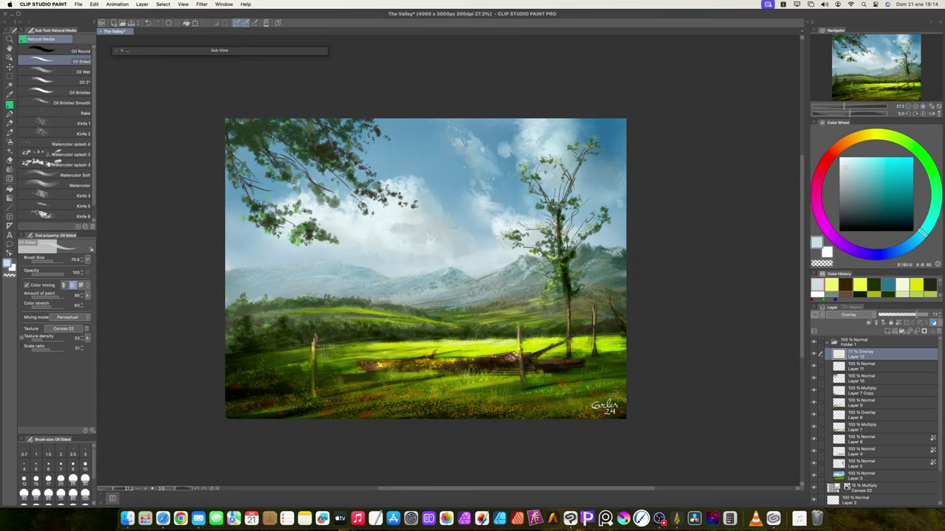
pyautogui.moveTo(588, 256); pyautogui.dragTo(596, 249)
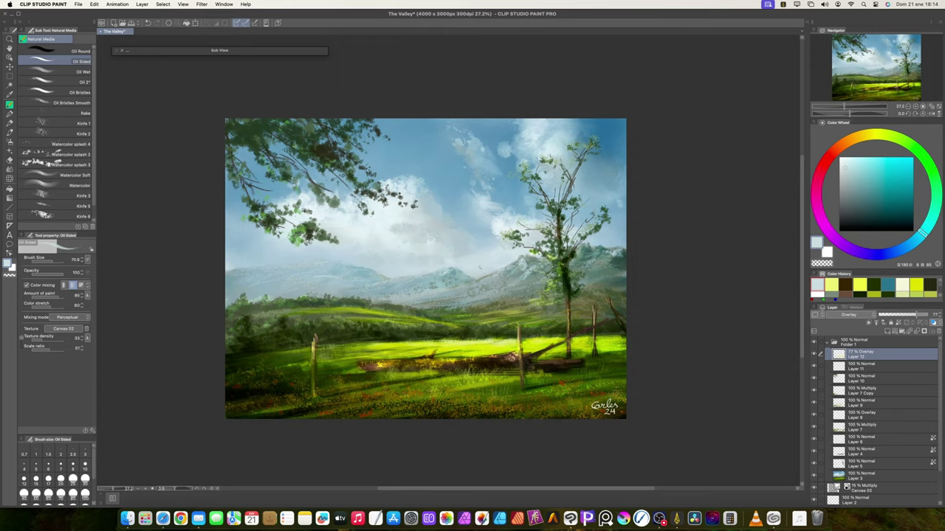
# Sample a soft blue from the sky and paint it over the central clouds on Layer 12.
pyautogui.scroll(-4, 480, 267)
pyautogui.scroll(5, 479, 268)
pyautogui.keyDown('alt'); pyautogui.click(443, 205); pyautogui.keyUp('alt')
pyautogui.moveTo(386, 218); pyautogui.dragTo(395, 217)
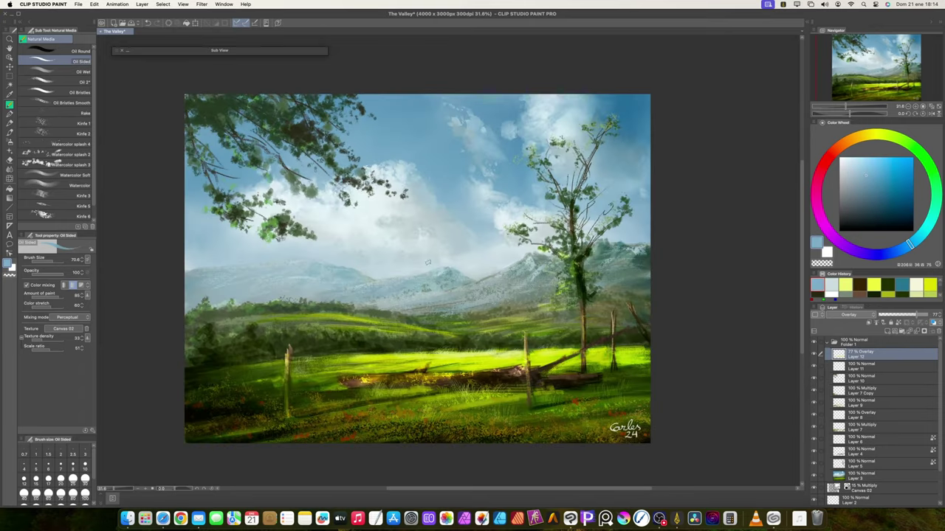